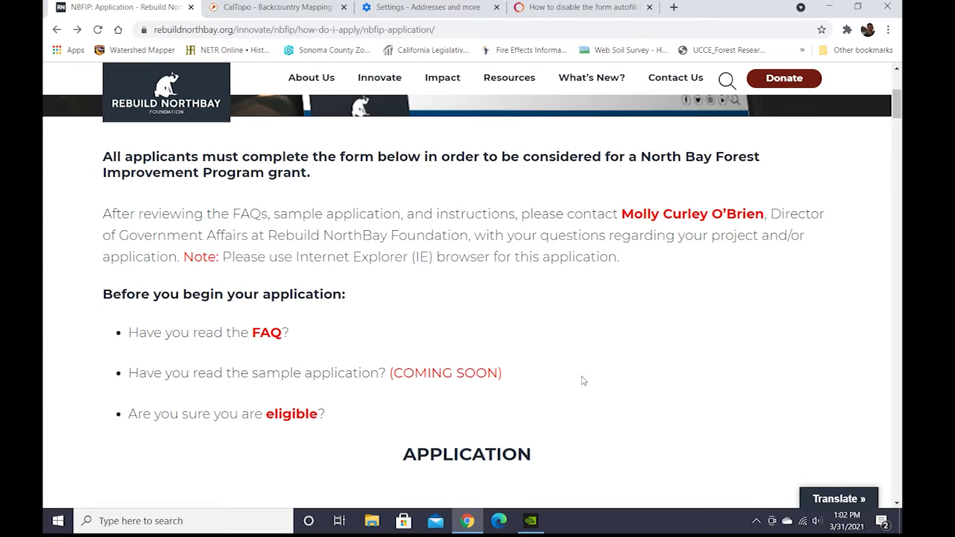
# Enter the landowner's first name and last name at the top of the application form.
pyautogui.scroll(-5, 612, 393)
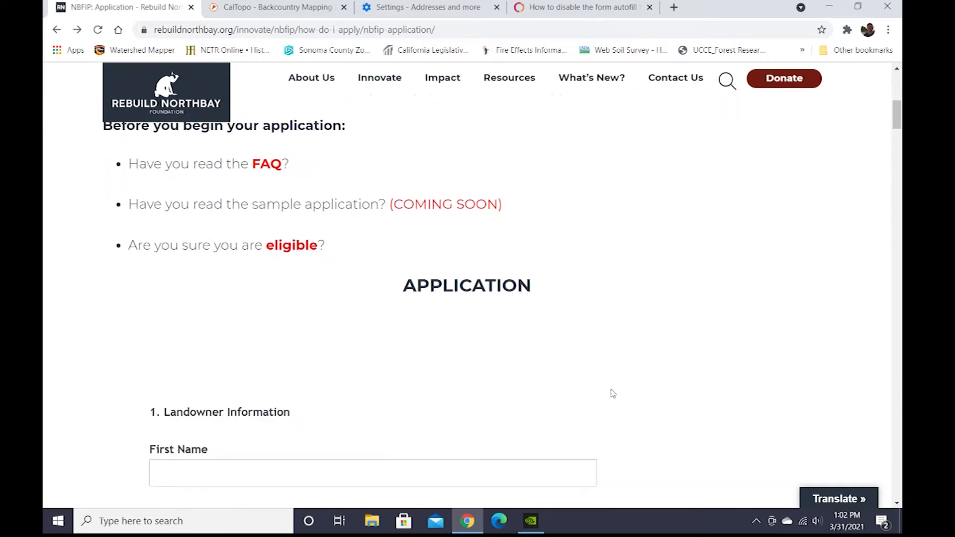
pyautogui.scroll(-3, 613, 392)
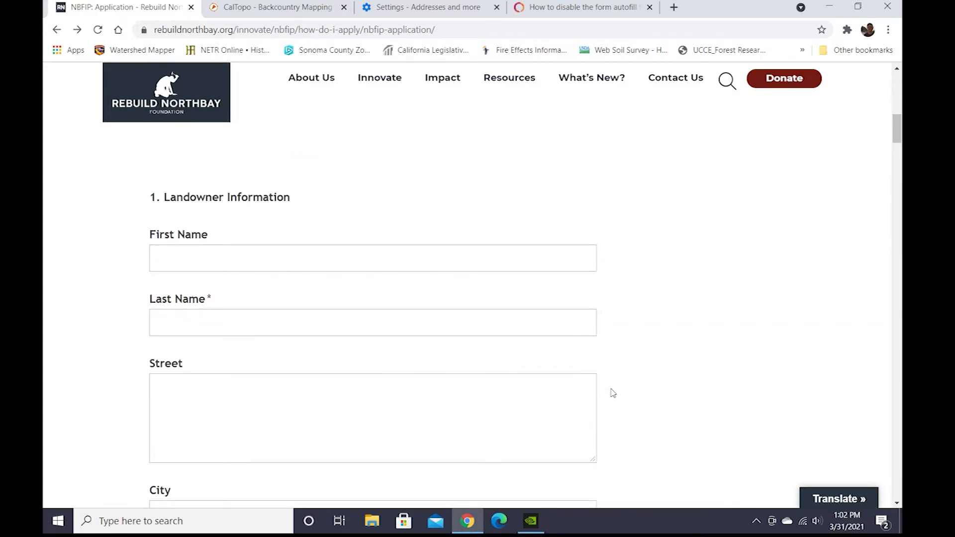
pyautogui.scroll(-1, 205, 279)
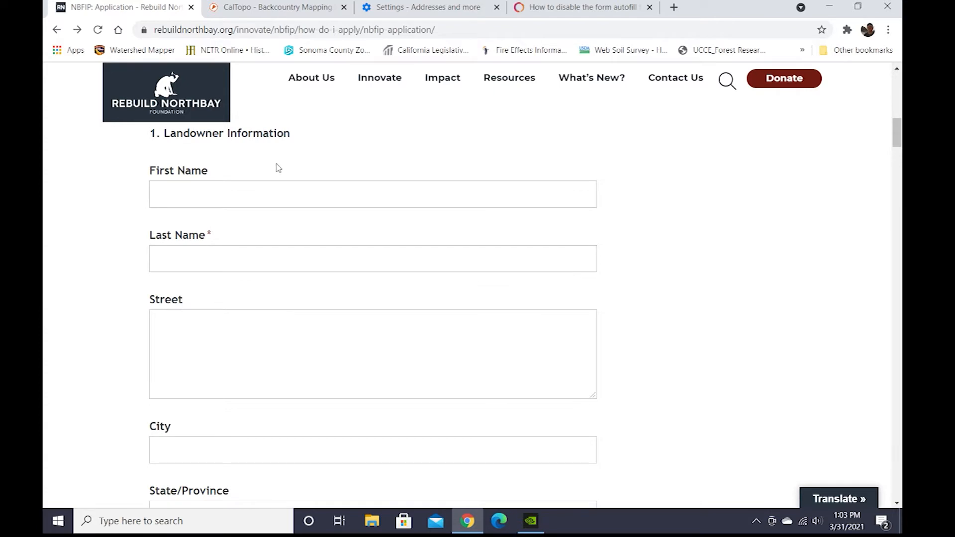
pyautogui.click(210, 199)
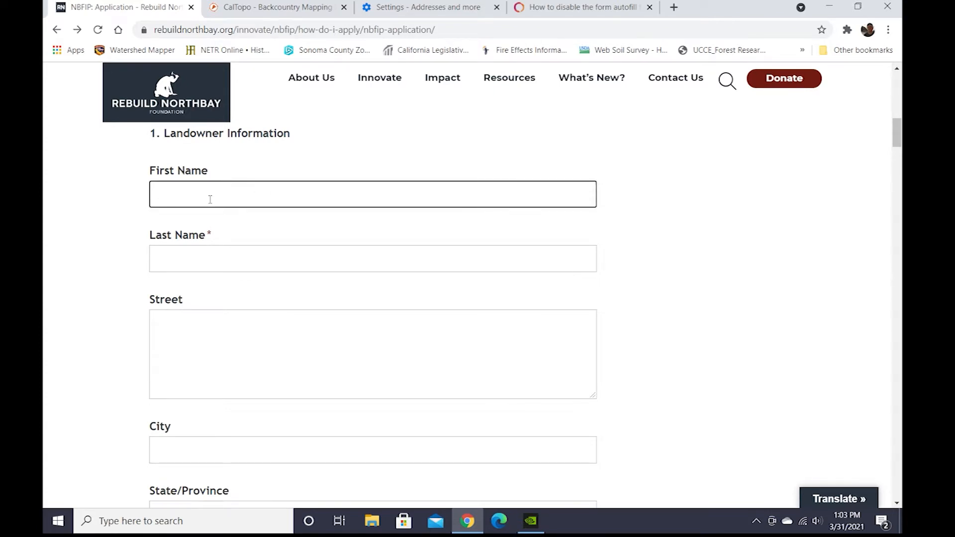
pyautogui.click(192, 264)
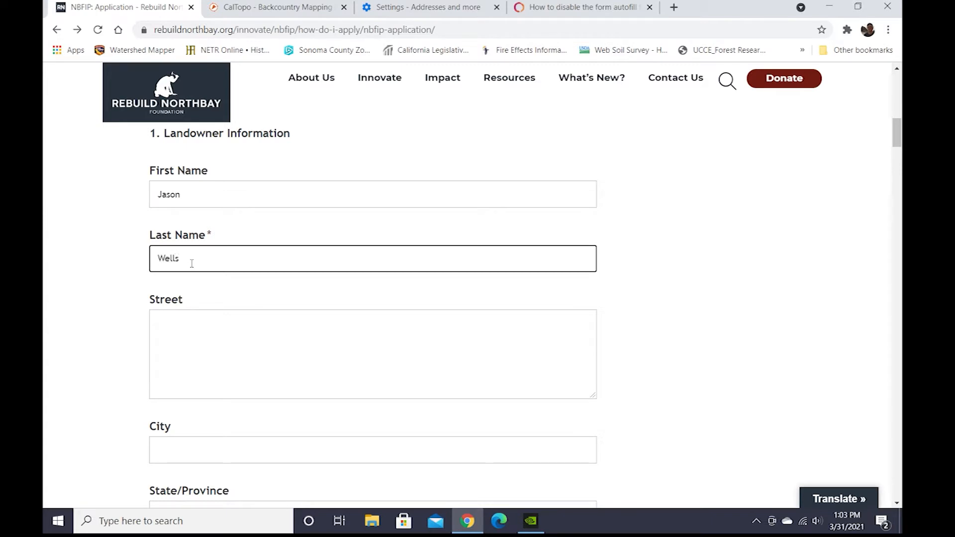
# Fill in the landowner's street address and city.
pyautogui.click(198, 331)
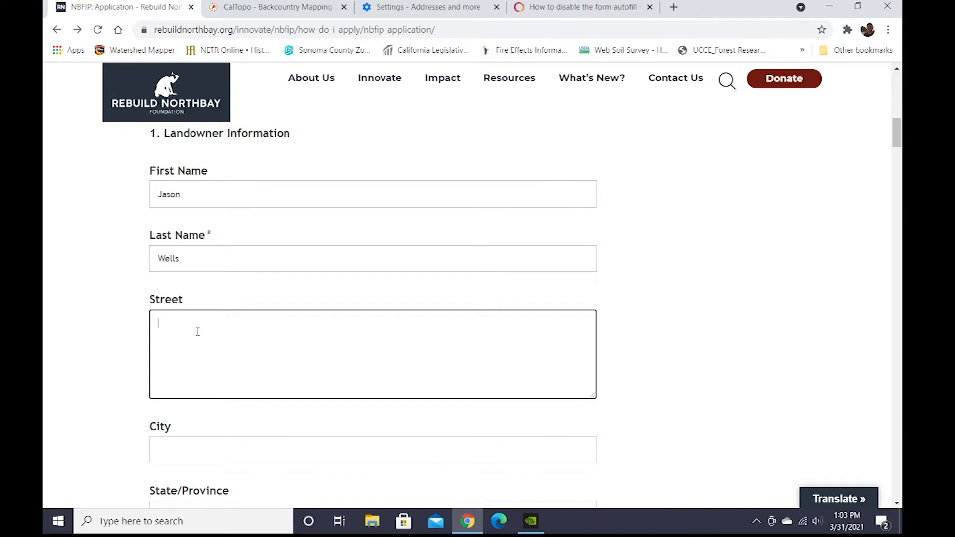
pyautogui.click(210, 460)
pyautogui.write('Stewarts Point')
# Enter Ca as the state and complete the zip code, phone and e-mail fields.
pyautogui.scroll(-4, 384, 354)
pyautogui.scroll(-1, 384, 355)
pyautogui.click(208, 259)
pyautogui.write('Ca')
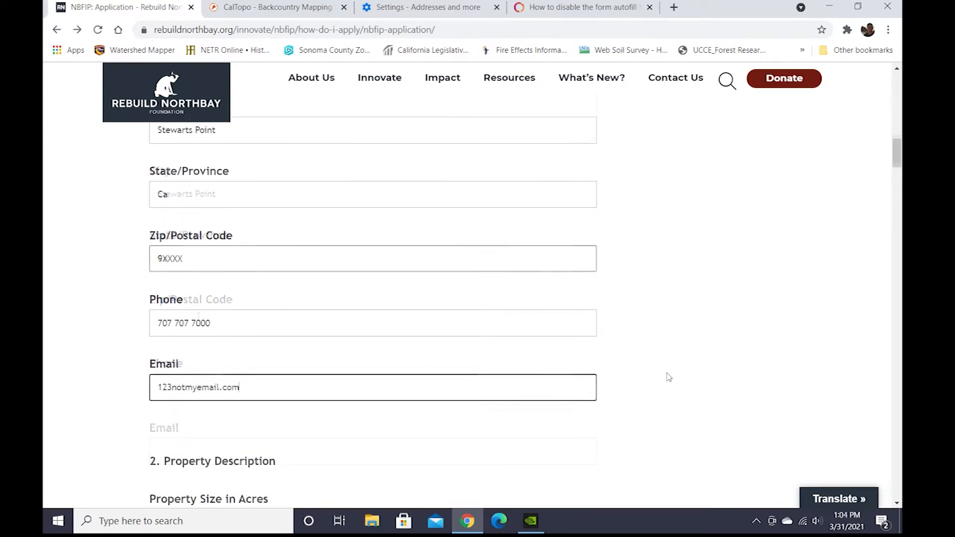
pyautogui.click(667, 377)
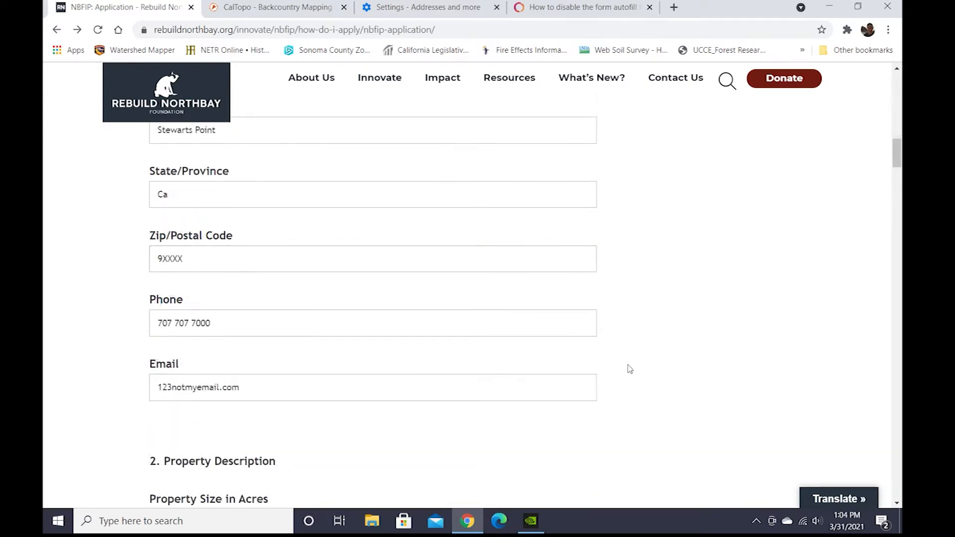
# Open the Sonoma County zoning map bookmark and accept its terms and conditions.
pyautogui.scroll(-4, 630, 369)
pyautogui.click(177, 333)
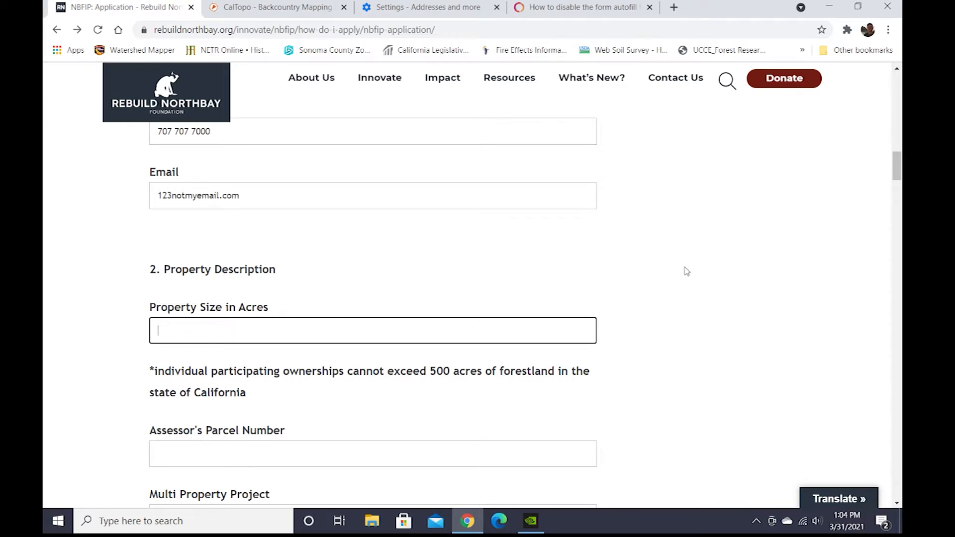
pyautogui.scroll(-3, 686, 271)
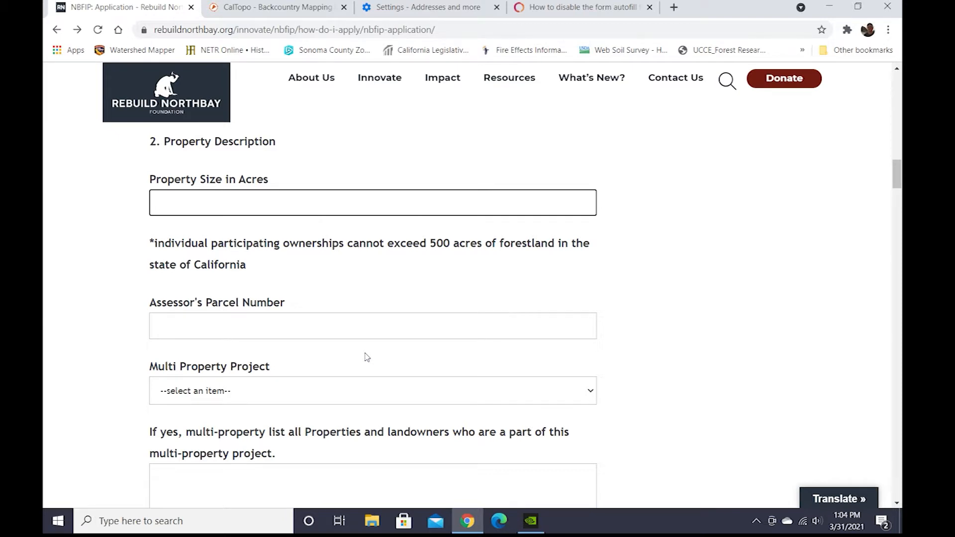
pyautogui.click(319, 51)
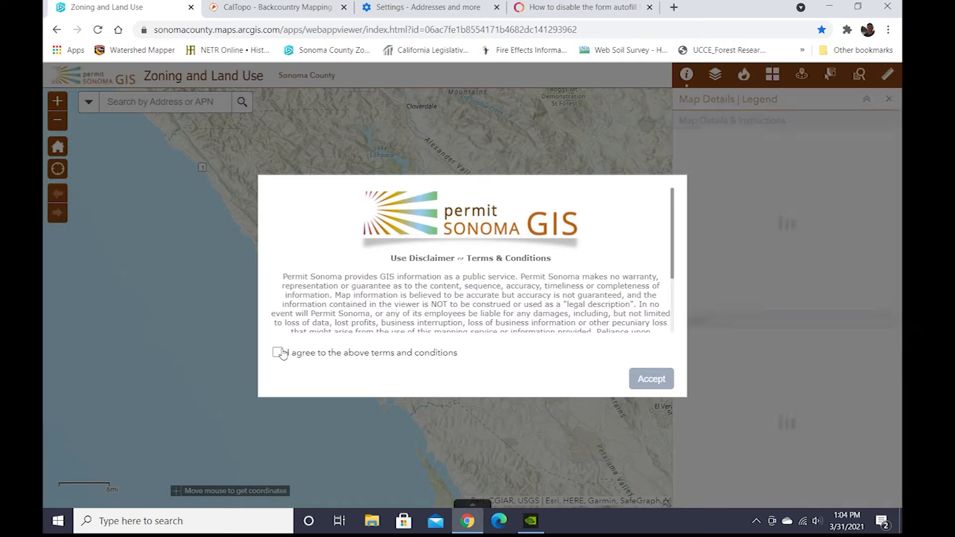
pyautogui.click(278, 353)
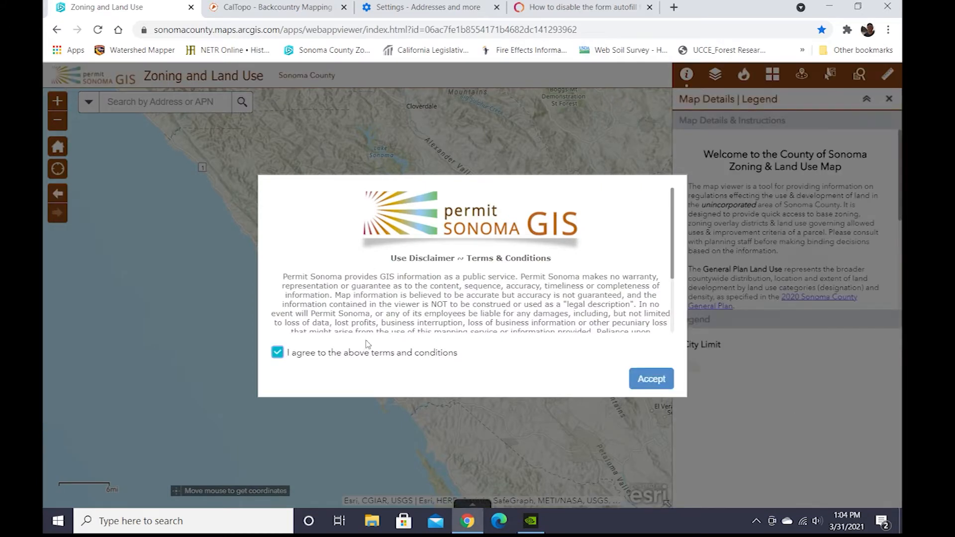
pyautogui.click(665, 378)
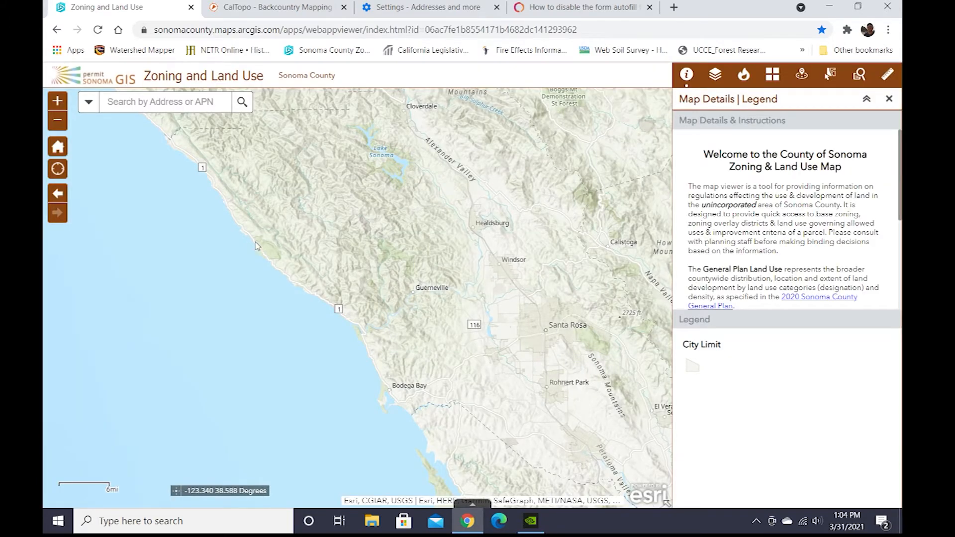
# Zoom in to the Salt Point area and select a parcel to view its details.
pyautogui.scroll(2, 355, 282)
pyautogui.scroll(2, 375, 285)
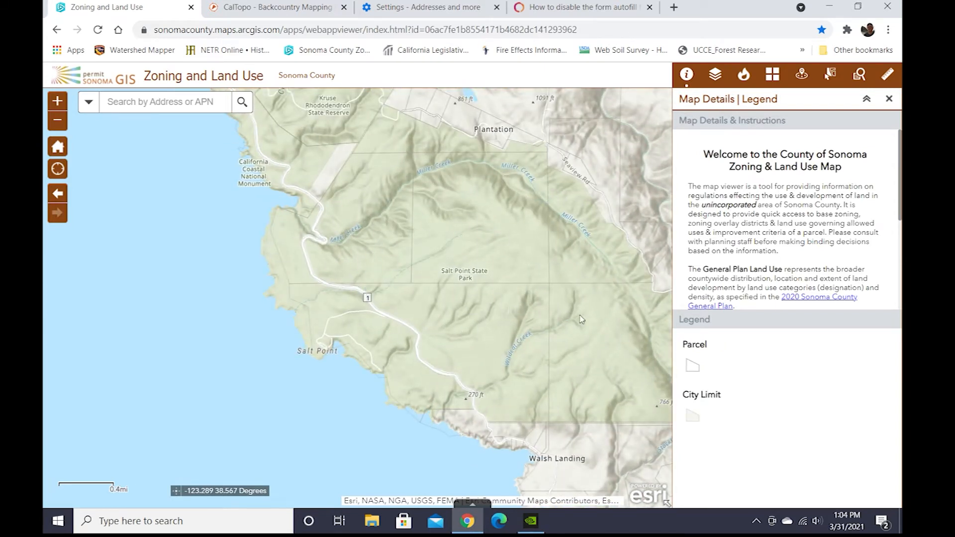
pyautogui.moveTo(523, 289); pyautogui.dragTo(459, 294)
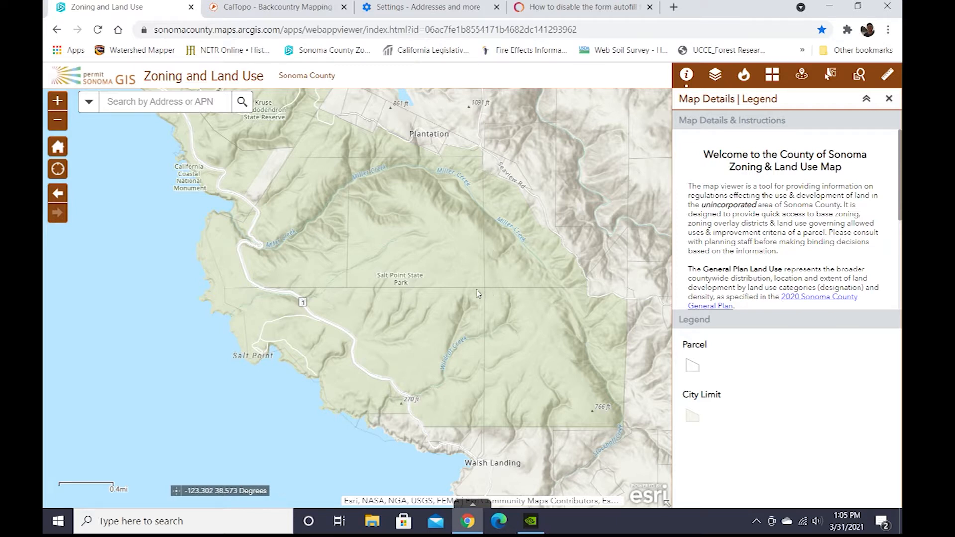
pyautogui.click(439, 246)
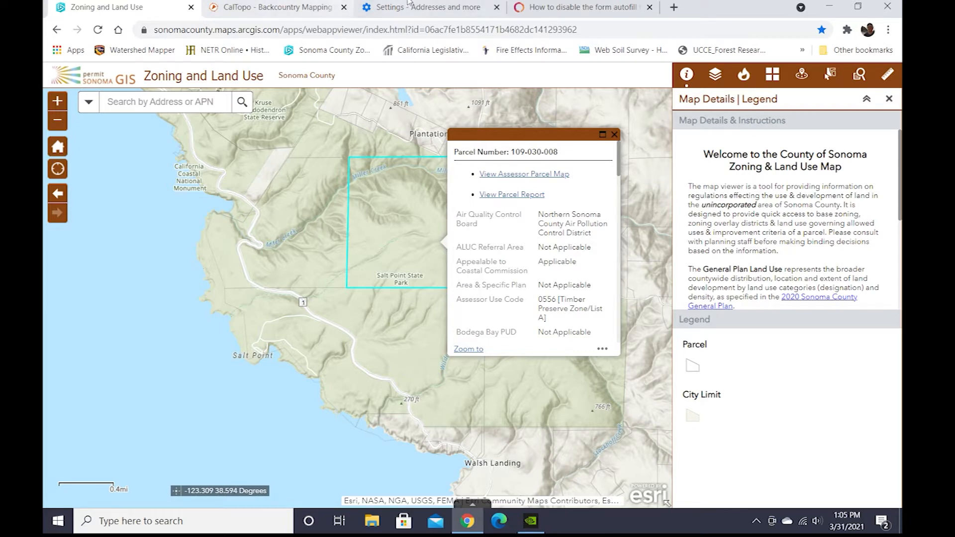
# Glance at the autofill help article, then return to the application form's property description section.
pyautogui.click(544, 9)
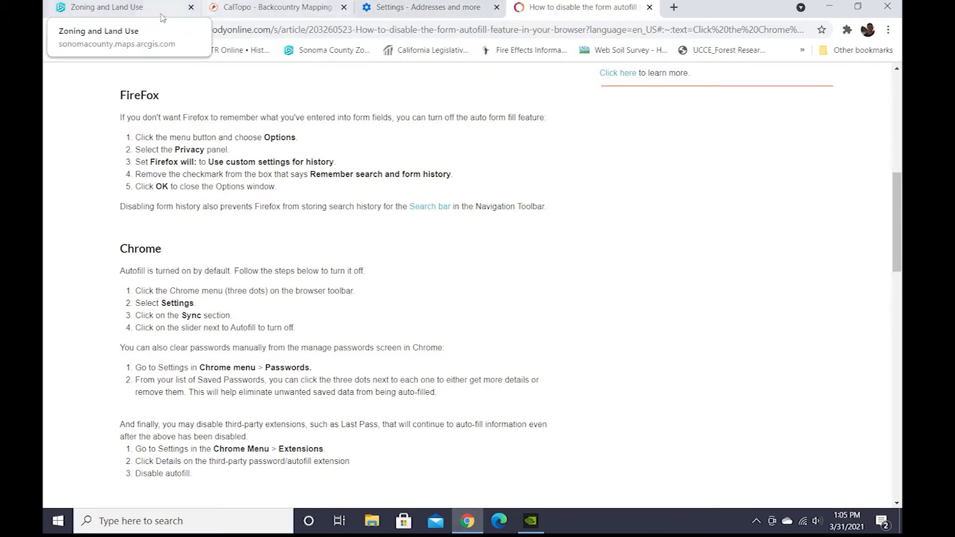
pyautogui.click(107, 7)
pyautogui.click(56, 29)
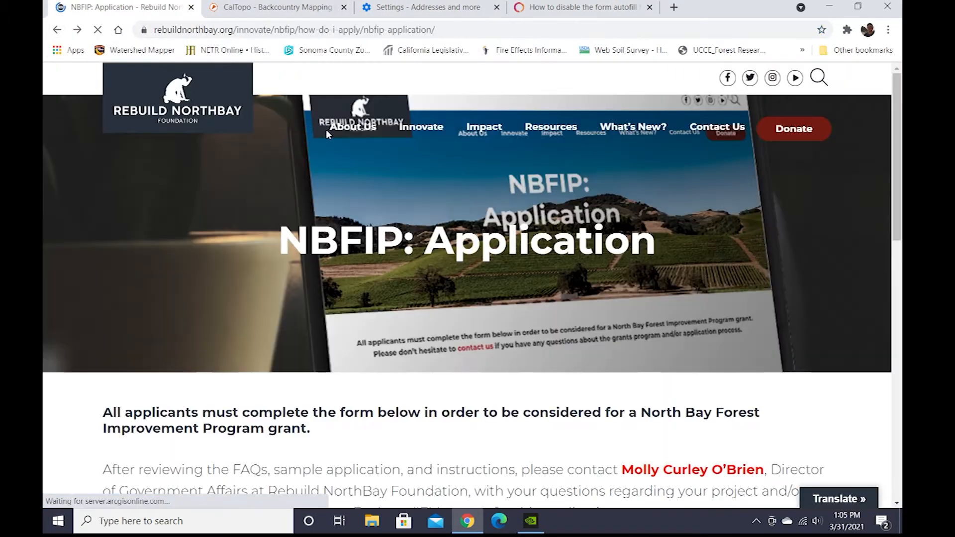
pyautogui.scroll(-10, 457, 391)
pyautogui.scroll(-12, 457, 391)
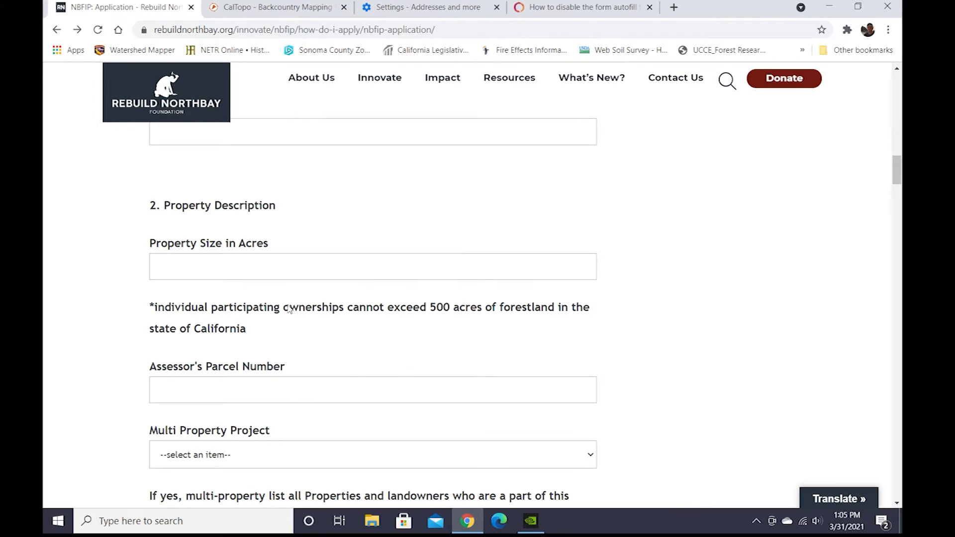
pyautogui.scroll(-1, 267, 349)
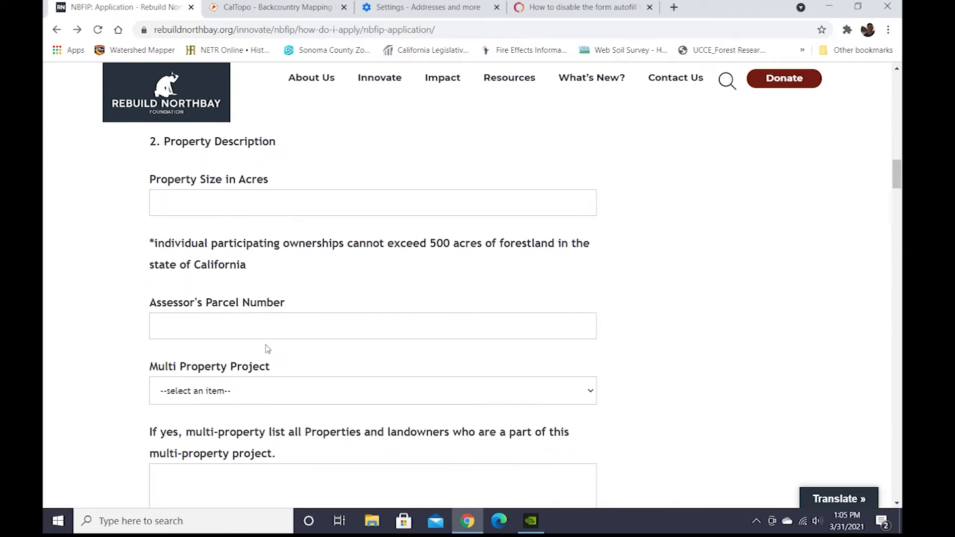
pyautogui.scroll(-1, 267, 349)
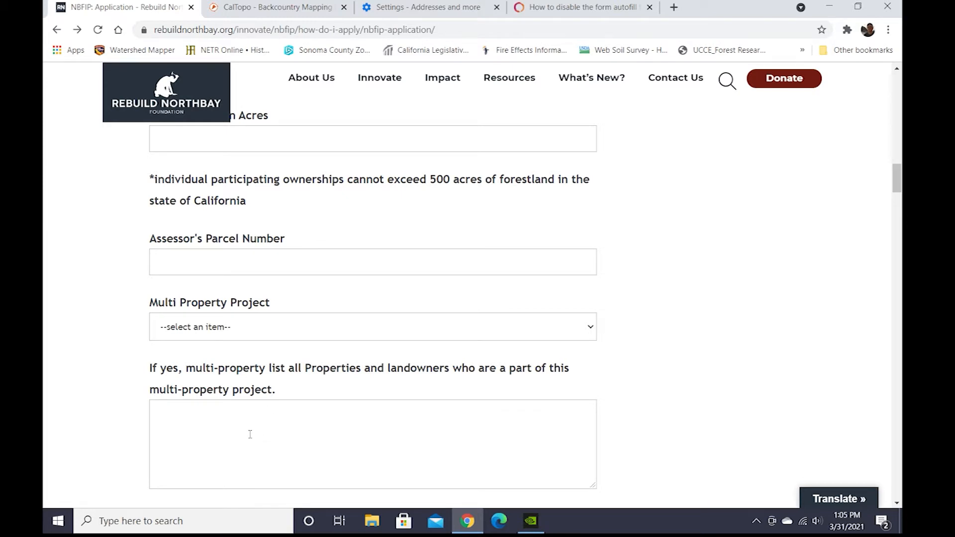
# Set Multi Property Project to Yes and list each parcel as APN and landowner on separate lines.
pyautogui.click(580, 328)
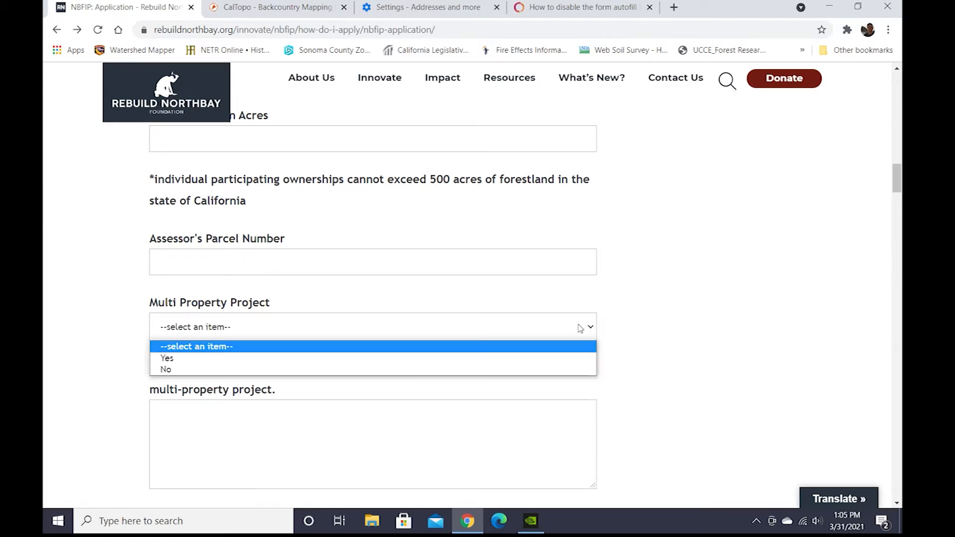
pyautogui.click(523, 358)
pyautogui.click(190, 442)
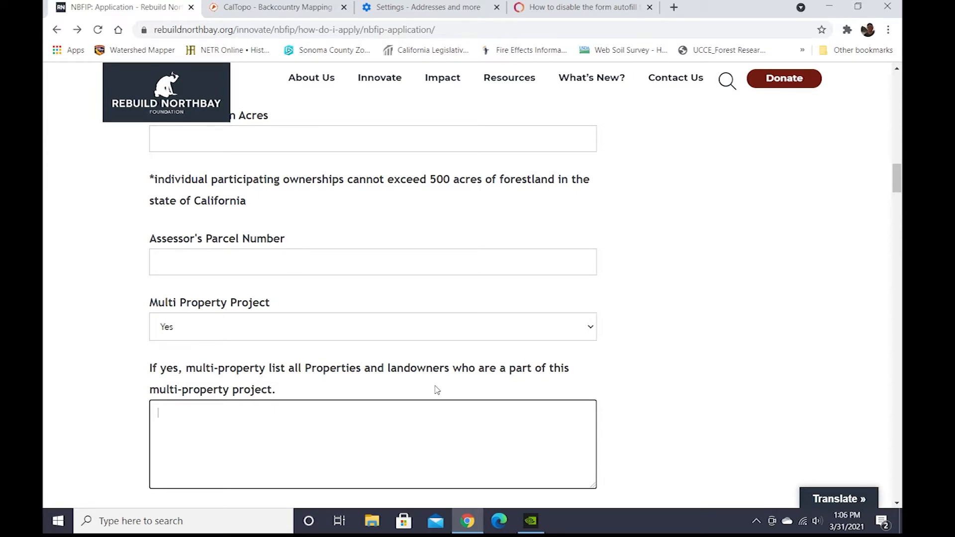
pyautogui.write('APN; landowner name')
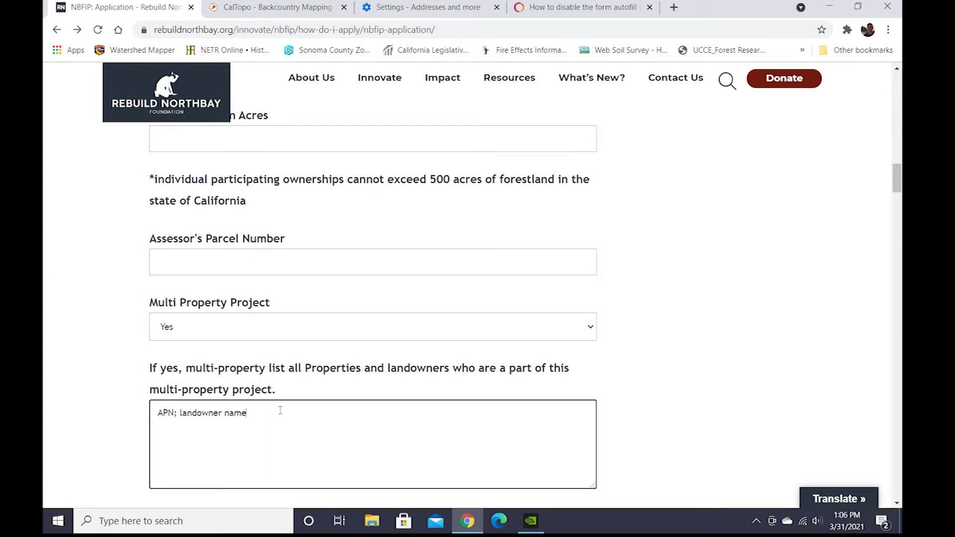
pyautogui.write(',')
pyautogui.press('Return')
pyautogui.write('APN2: Landowner2')
# Answer No to whether the property was substantially damaged within the last 36 months.
pyautogui.scroll(-1, 281, 398)
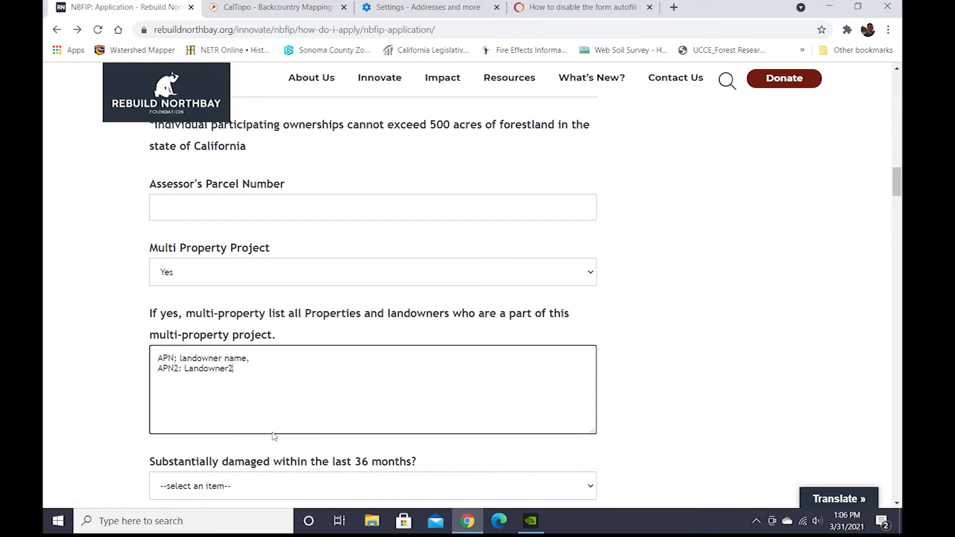
pyautogui.scroll(-1, 283, 379)
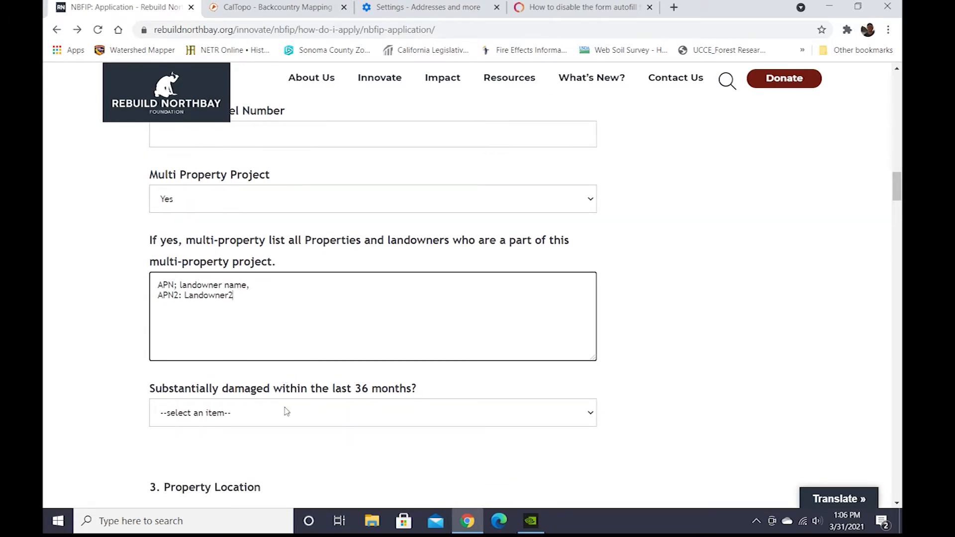
pyautogui.scroll(-1, 286, 412)
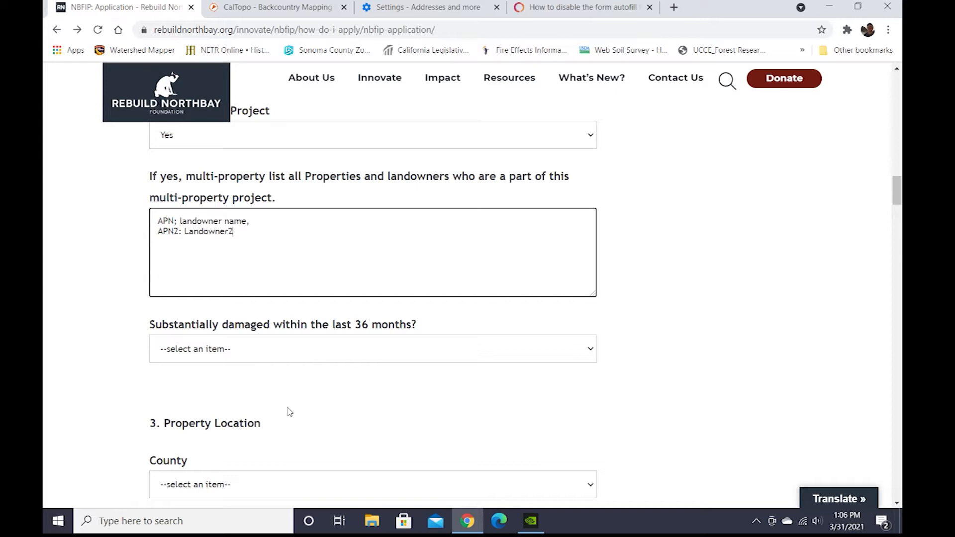
pyautogui.click(277, 357)
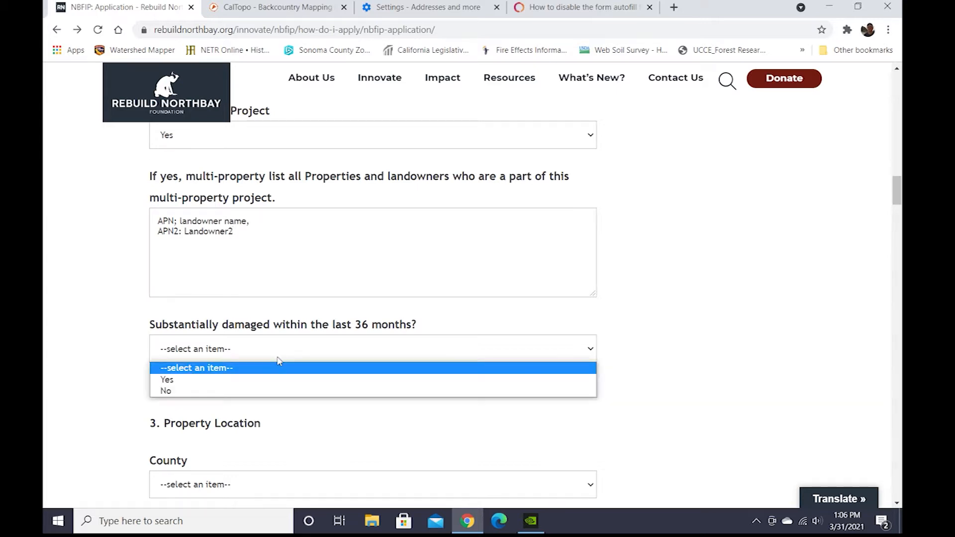
pyautogui.click(193, 391)
pyautogui.click(406, 418)
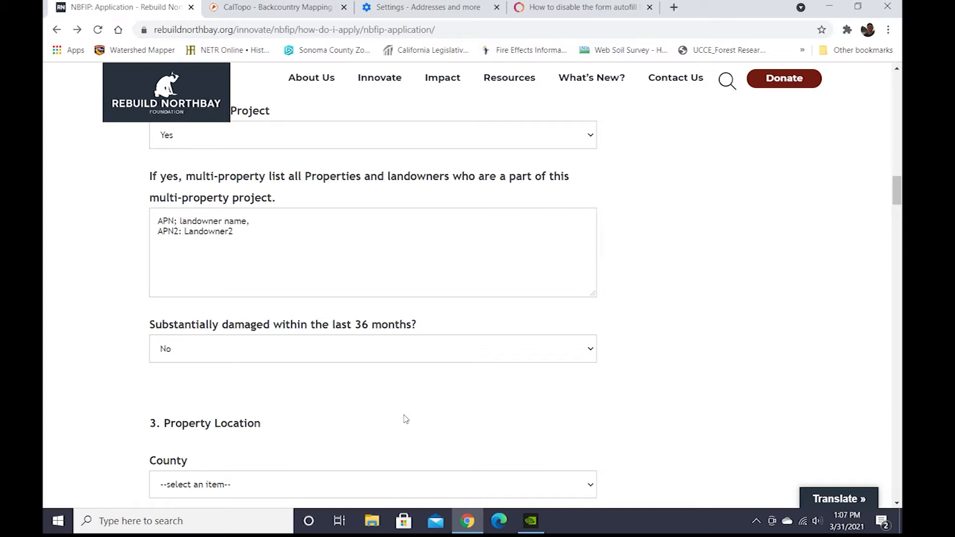
# Select Sonoma County as the property's county.
pyautogui.scroll(-2, 407, 416)
pyautogui.scroll(-2, 413, 412)
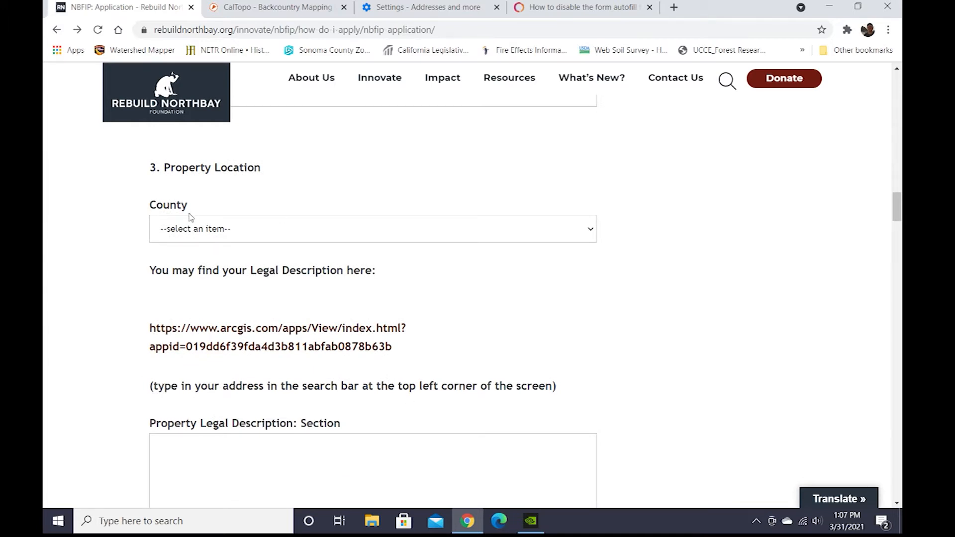
pyautogui.click(364, 240)
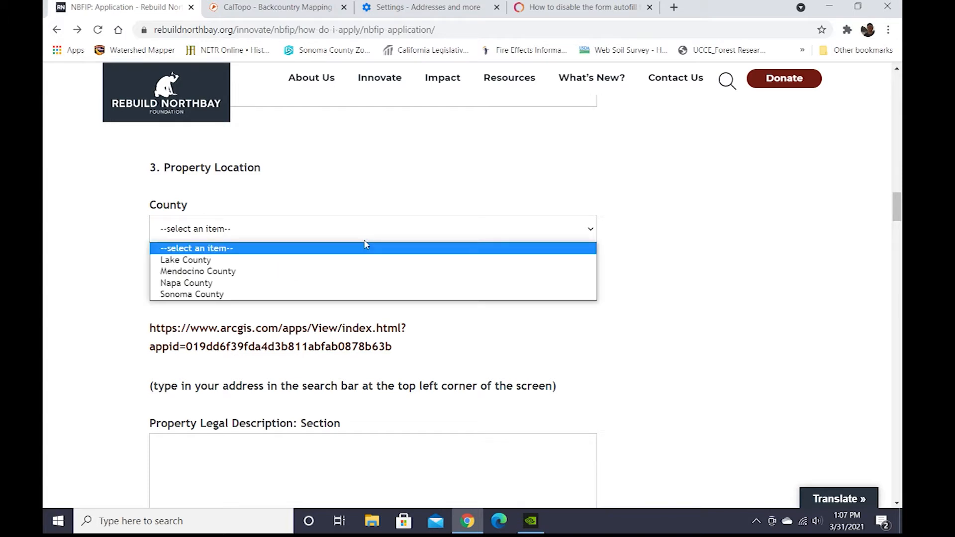
pyautogui.click(226, 296)
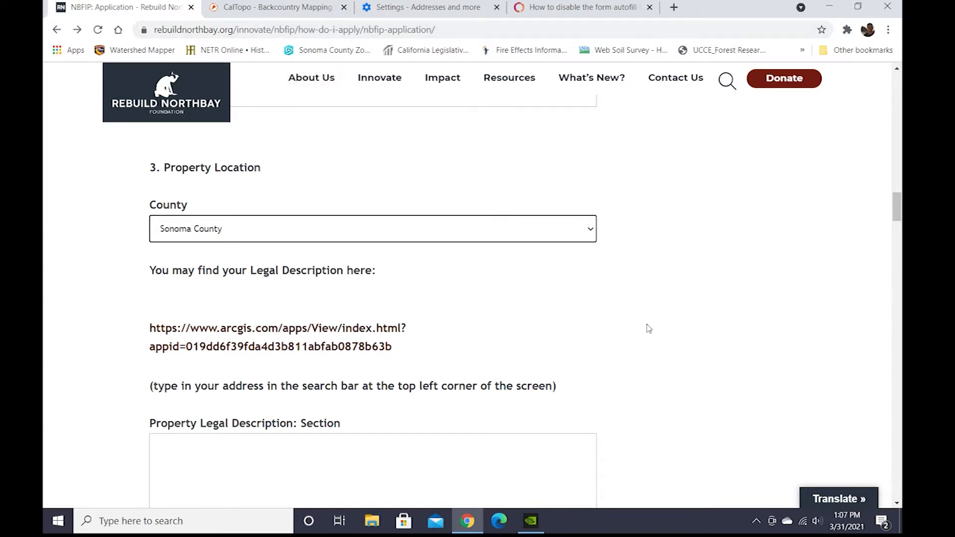
# Open the legal description map link in a new tab and pan around the PLSS Map Viewer.
pyautogui.scroll(-1, 648, 328)
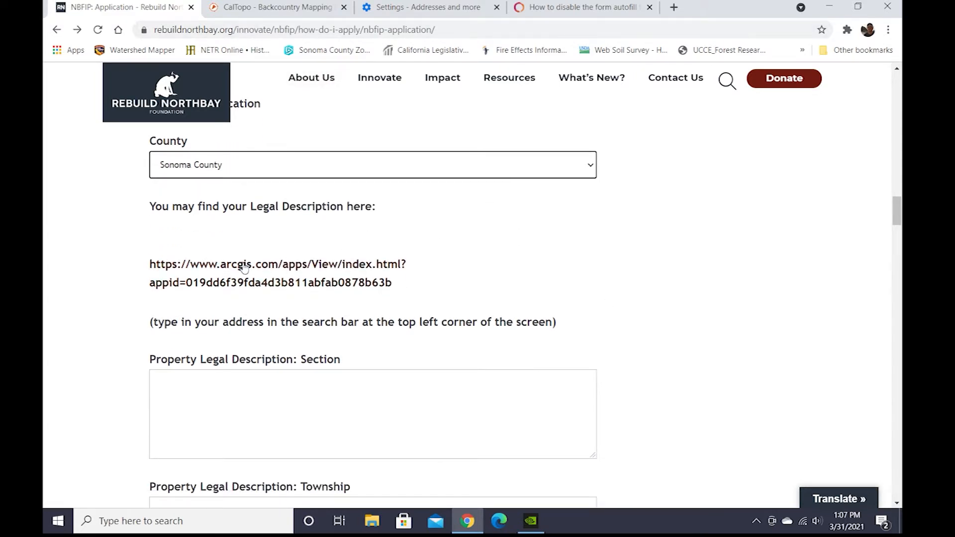
pyautogui.rightClick(244, 268)
pyautogui.click(273, 274)
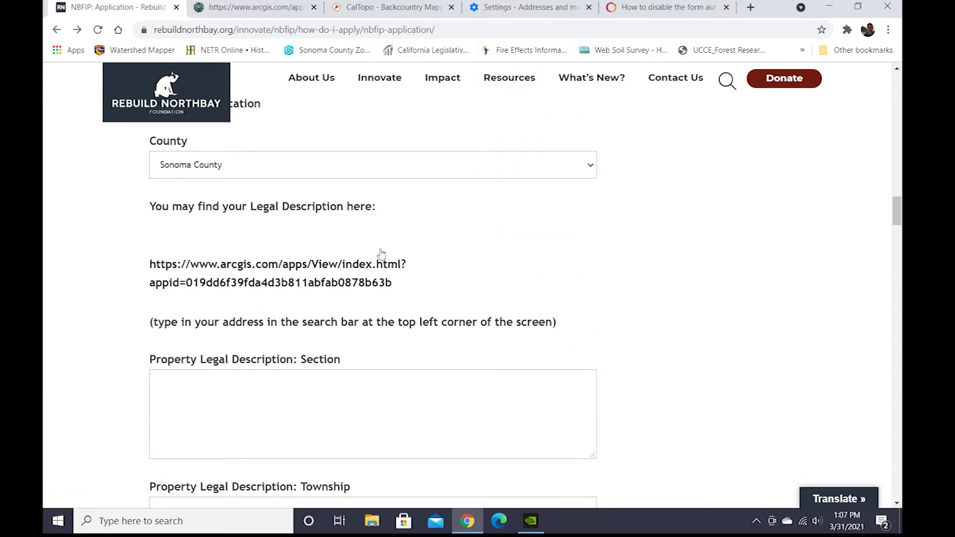
pyautogui.click(236, 7)
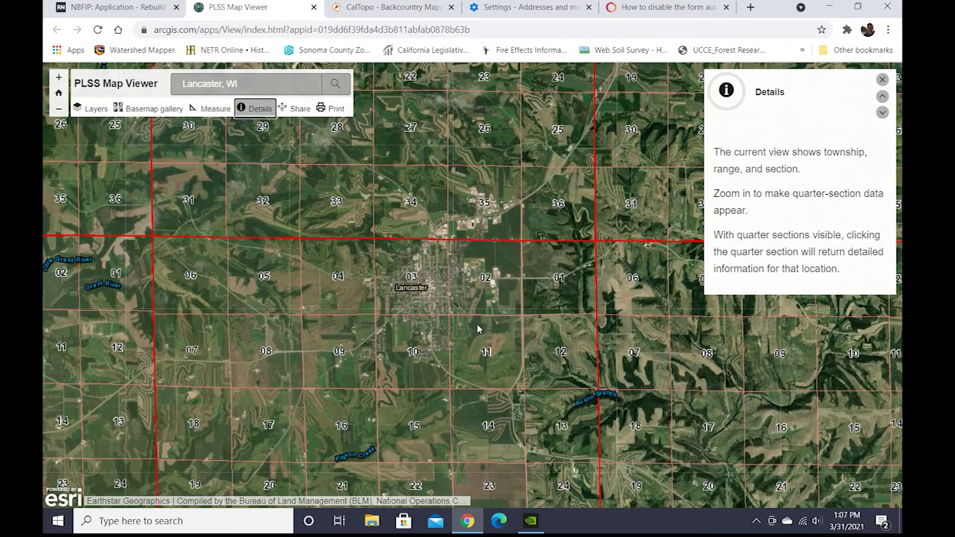
pyautogui.moveTo(350, 373); pyautogui.dragTo(528, 283)
pyautogui.moveTo(363, 404); pyautogui.dragTo(212, 390)
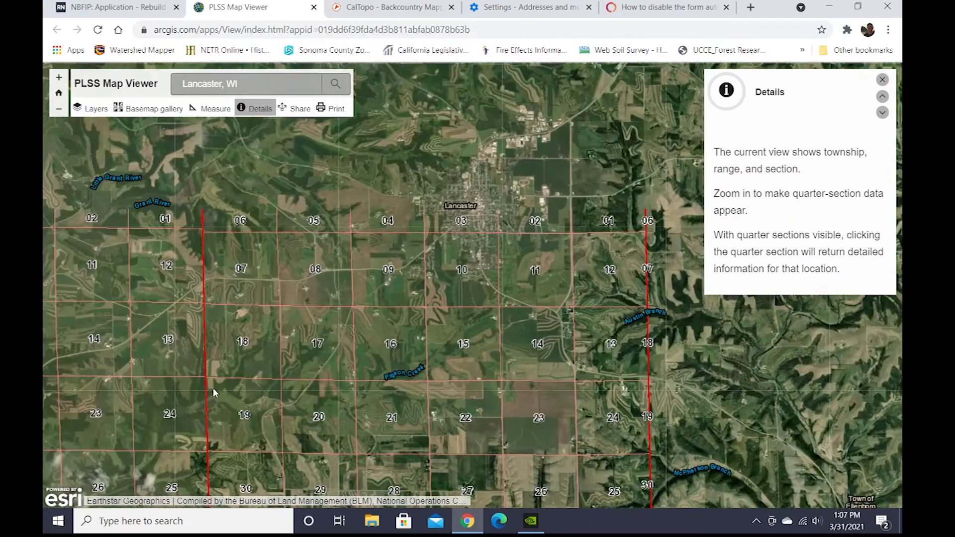
# Switch to the CalTopo map and examine the terrain and township lines around Salt Point State Park.
pyautogui.click(132, 13)
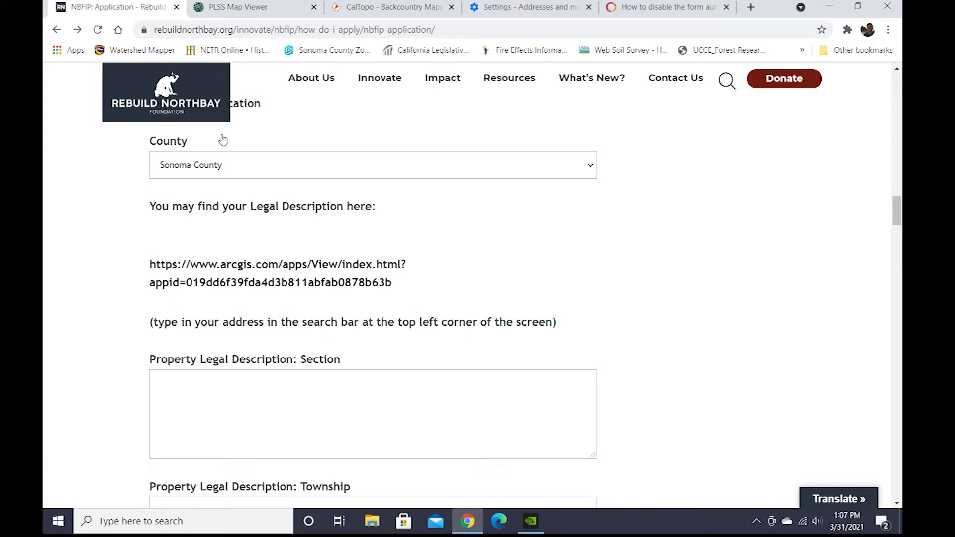
pyautogui.click(377, 11)
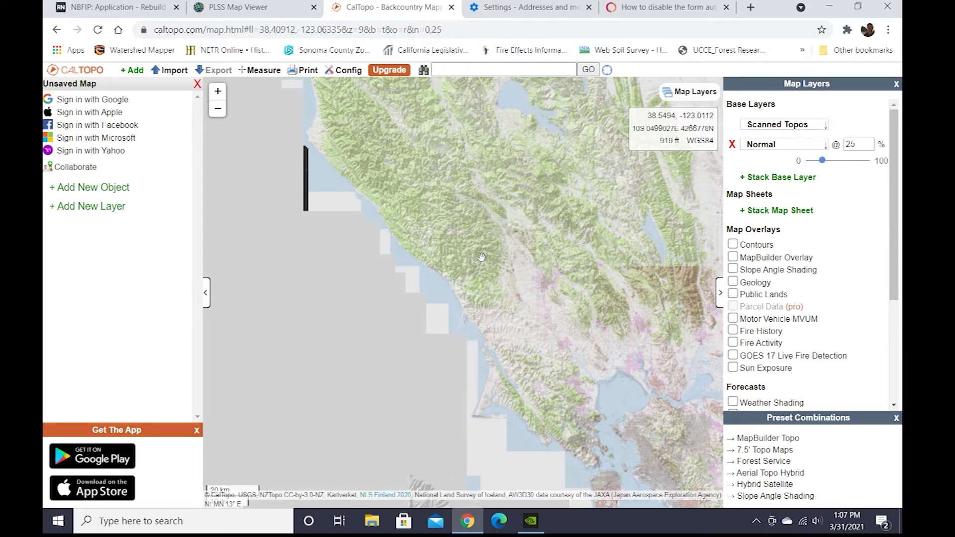
pyautogui.moveTo(481, 257); pyautogui.dragTo(488, 291)
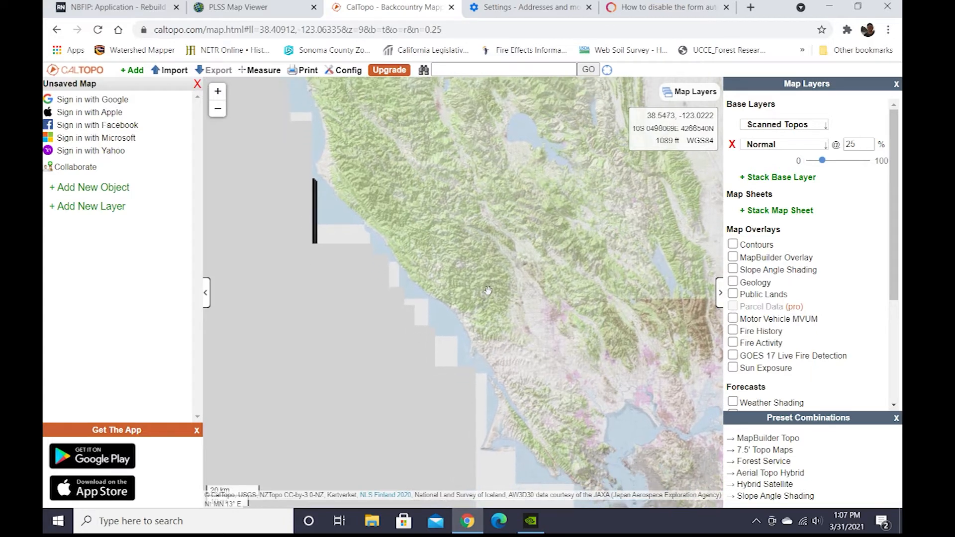
pyautogui.scroll(3, 487, 291)
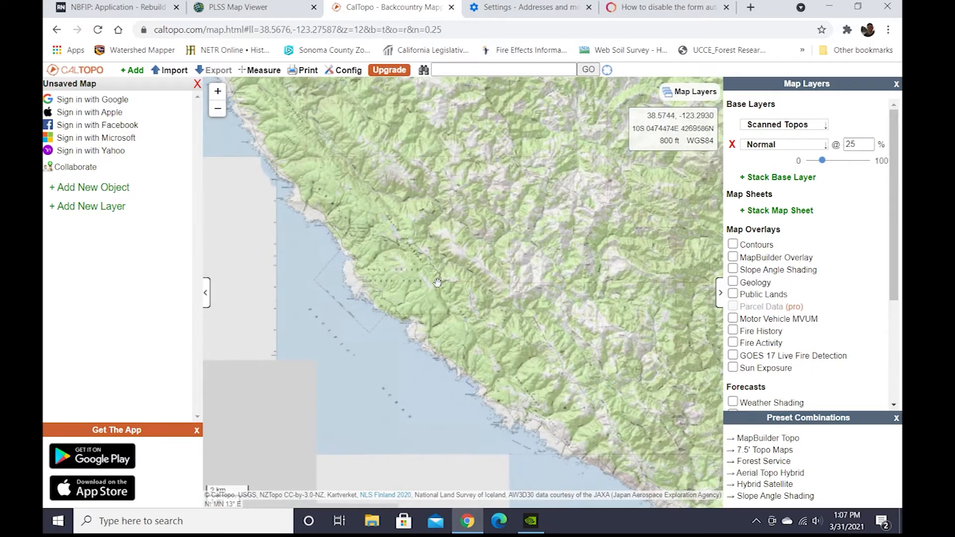
pyautogui.scroll(1, 437, 282)
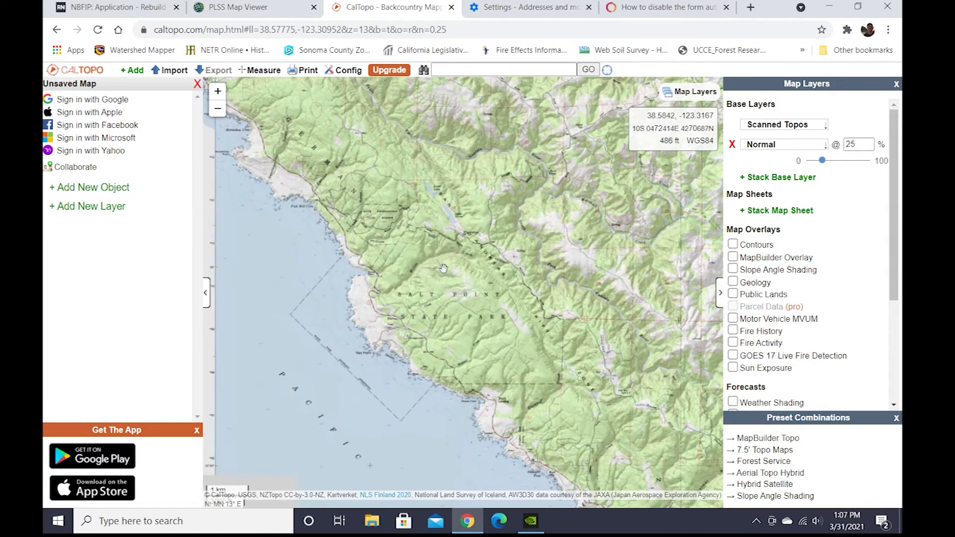
pyautogui.scroll(1, 442, 268)
pyautogui.moveTo(575, 371); pyautogui.dragTo(520, 297)
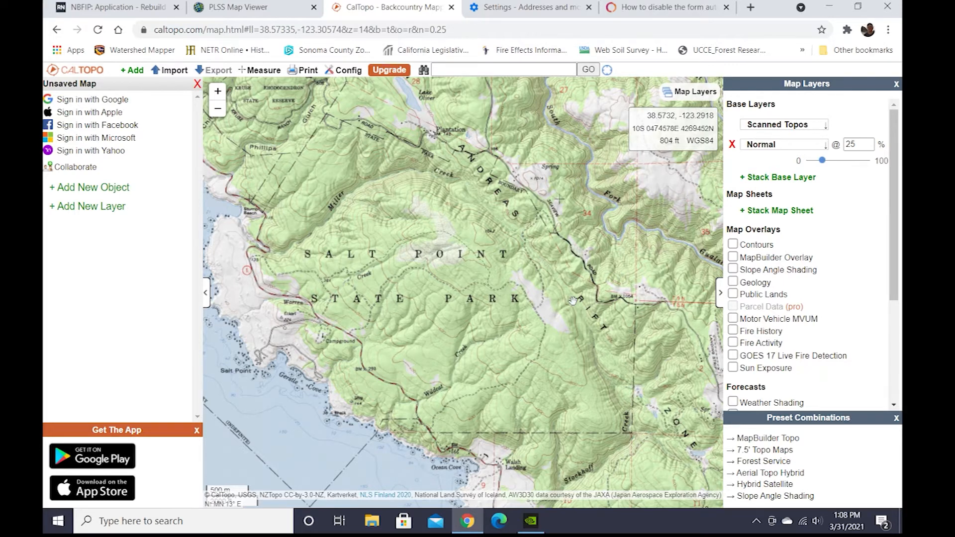
pyautogui.moveTo(644, 306); pyautogui.dragTo(500, 304)
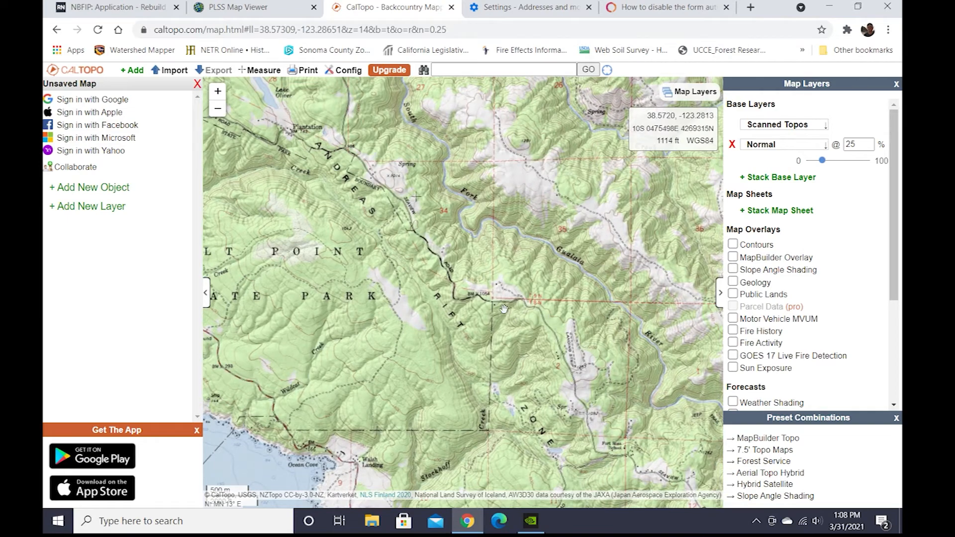
pyautogui.scroll(1, 515, 315)
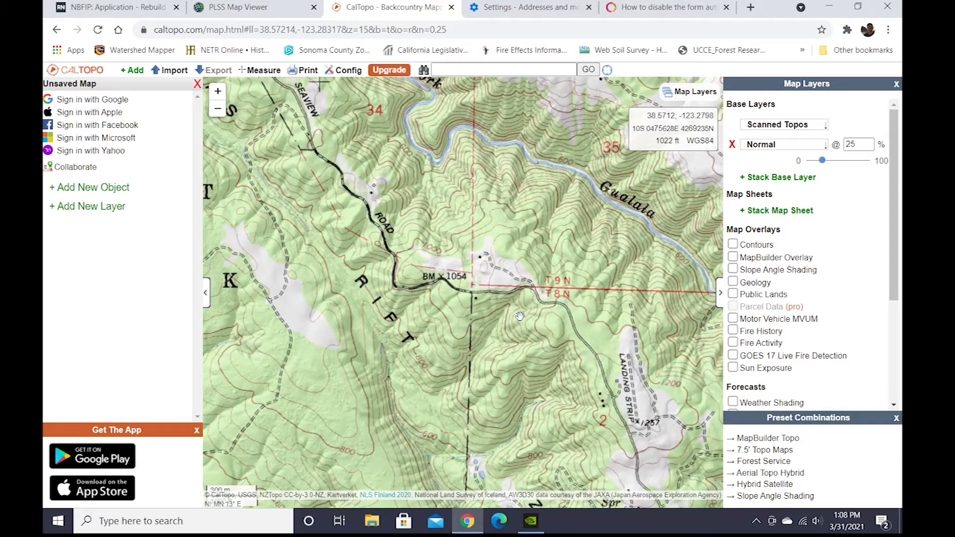
pyautogui.moveTo(561, 239); pyautogui.dragTo(465, 269)
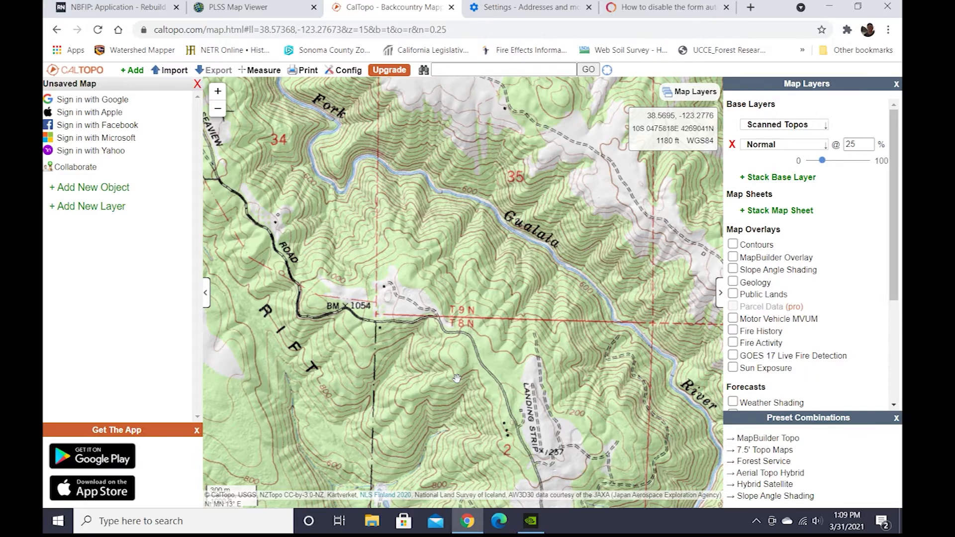
pyautogui.scroll(1, 456, 378)
pyautogui.scroll(-1, 457, 378)
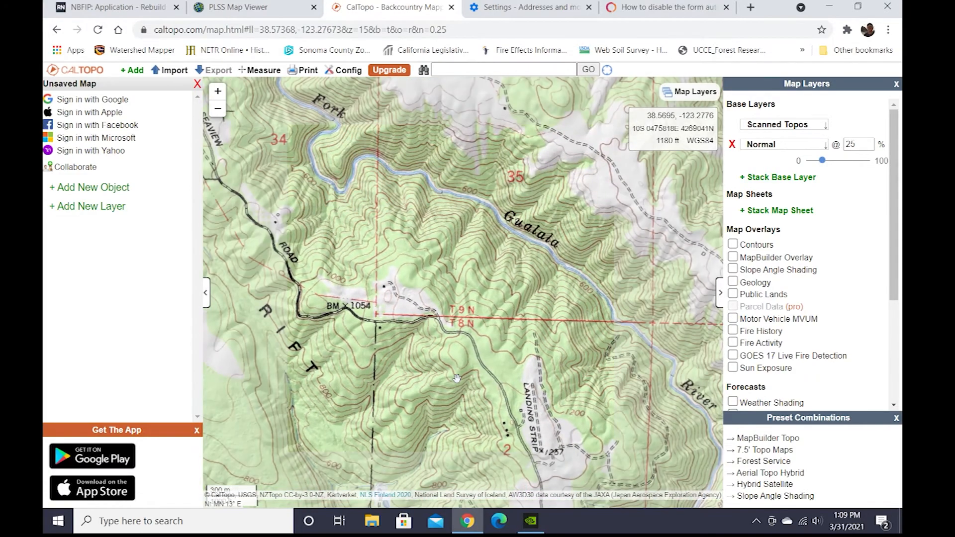
pyautogui.scroll(-1, 456, 377)
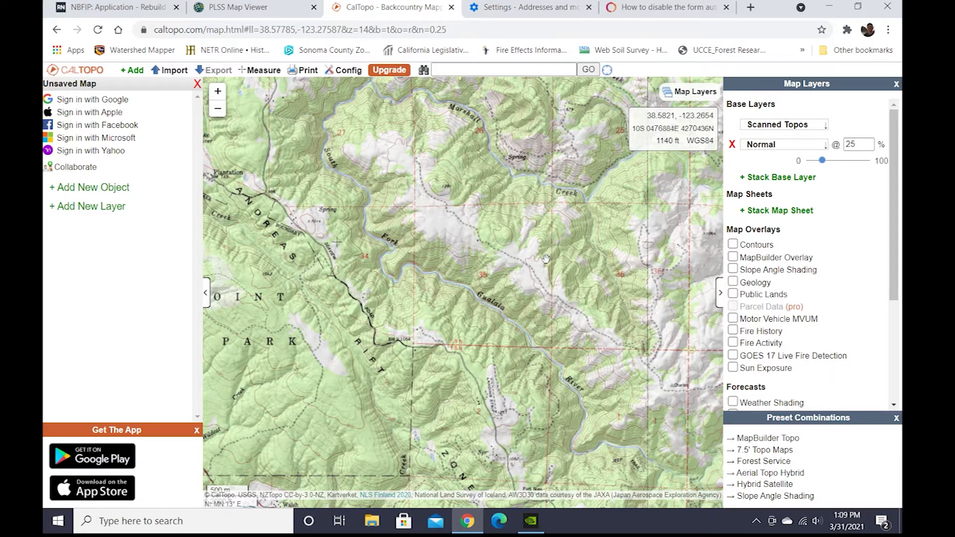
pyautogui.moveTo(480, 251); pyautogui.dragTo(500, 279)
pyautogui.scroll(1, 511, 290)
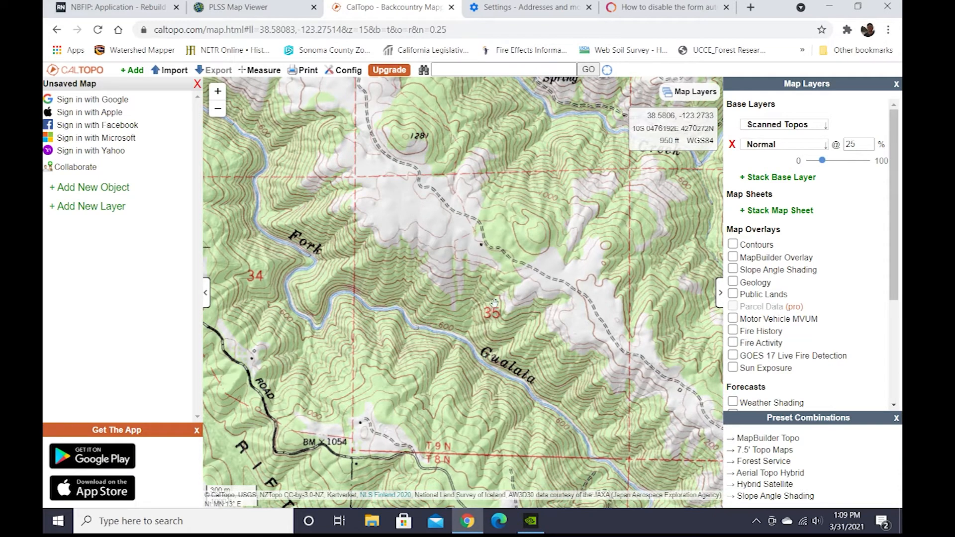
pyautogui.moveTo(542, 319); pyautogui.dragTo(494, 298)
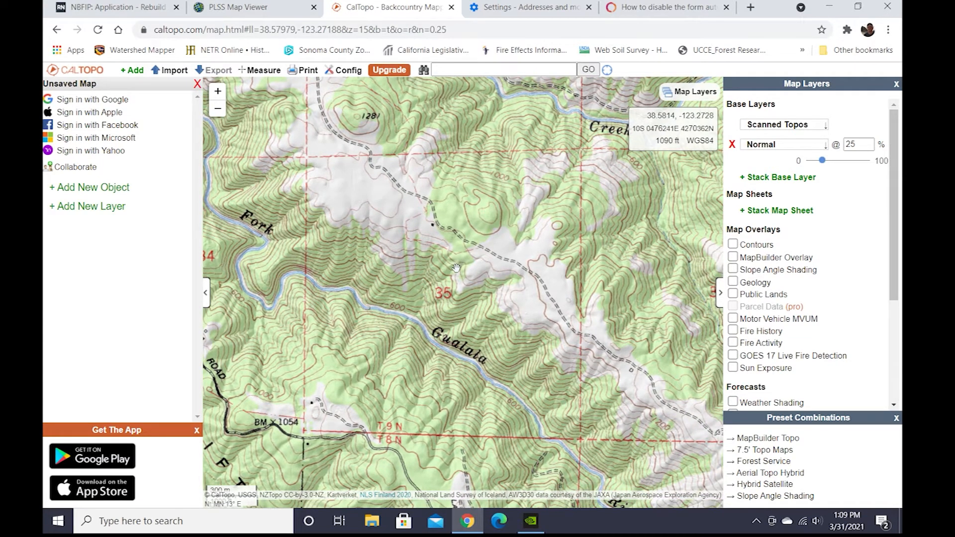
pyautogui.scroll(-2, 469, 382)
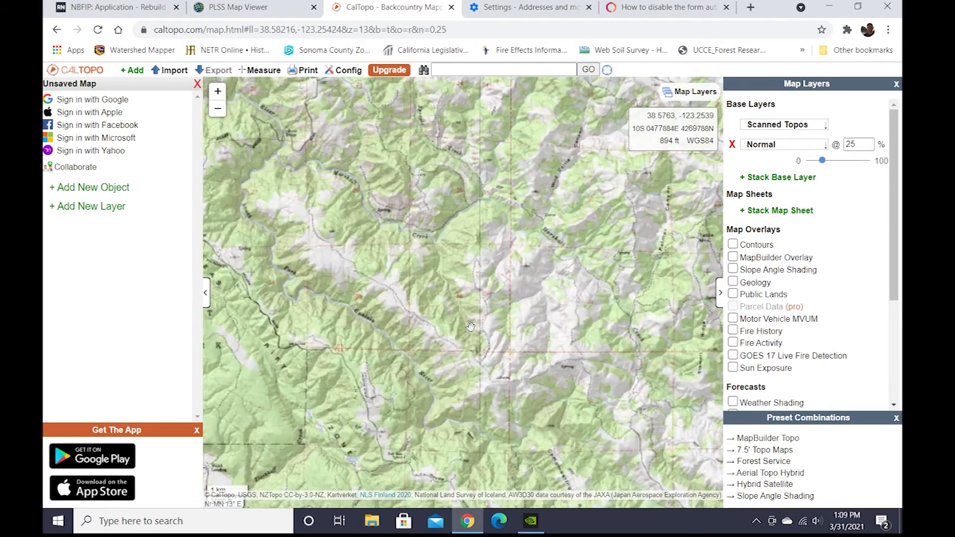
pyautogui.scroll(2, 498, 323)
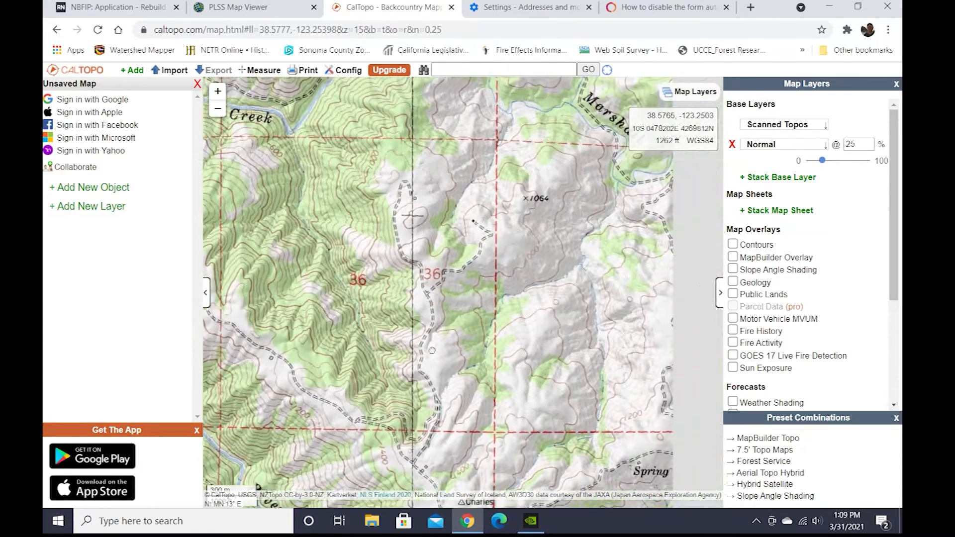
pyautogui.moveTo(438, 348)
pyautogui.mouseDown()
pyautogui.moveTo(205, 313)
pyautogui.moveTo(435, 316)
pyautogui.moveTo(450, 351)
pyautogui.mouseUp()
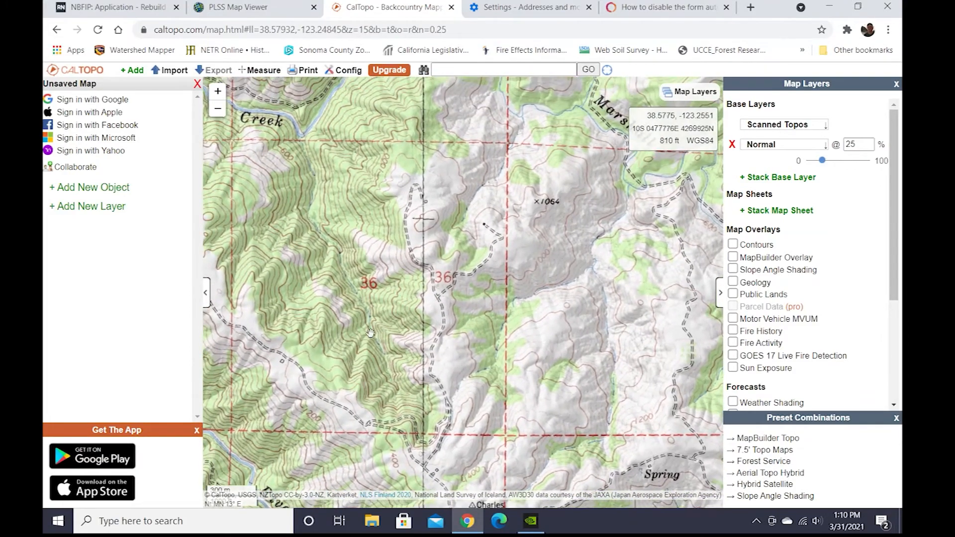
# Pan and zoom across the topo map to examine the section and township lines along the Gualala River.
pyautogui.moveTo(483, 266); pyautogui.dragTo(512, 485)
pyautogui.moveTo(507, 249); pyautogui.dragTo(511, 490)
pyautogui.moveTo(512, 243); pyautogui.dragTo(514, 490)
pyautogui.moveTo(516, 306); pyautogui.dragTo(516, 487)
pyautogui.moveTo(519, 238); pyautogui.dragTo(529, 487)
pyautogui.moveTo(530, 238); pyautogui.dragTo(543, 485)
pyautogui.moveTo(543, 244); pyautogui.dragTo(557, 478)
pyautogui.scroll(-2, 559, 354)
pyautogui.moveTo(541, 278); pyautogui.dragTo(522, 487)
pyautogui.scroll(1, 534, 254)
pyautogui.scroll(1, 533, 254)
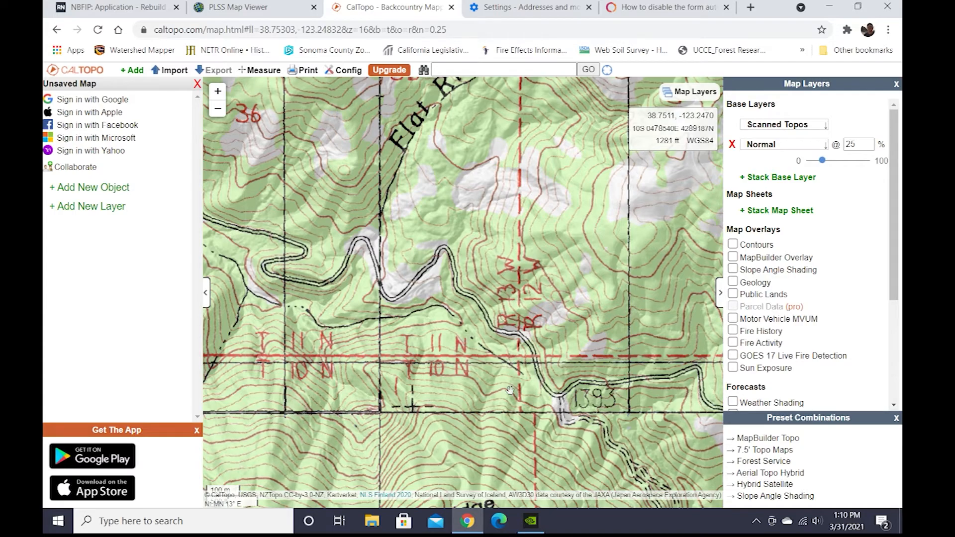
pyautogui.scroll(-2, 514, 444)
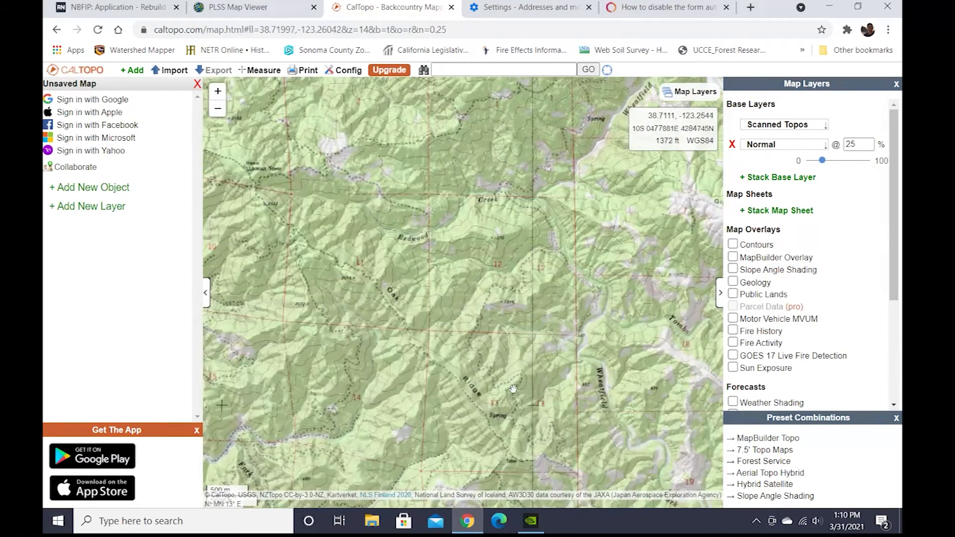
pyautogui.moveTo(513, 388); pyautogui.dragTo(554, 171)
pyautogui.moveTo(499, 383); pyautogui.dragTo(542, 184)
pyautogui.scroll(1, 572, 358)
pyautogui.moveTo(666, 390); pyautogui.dragTo(521, 354)
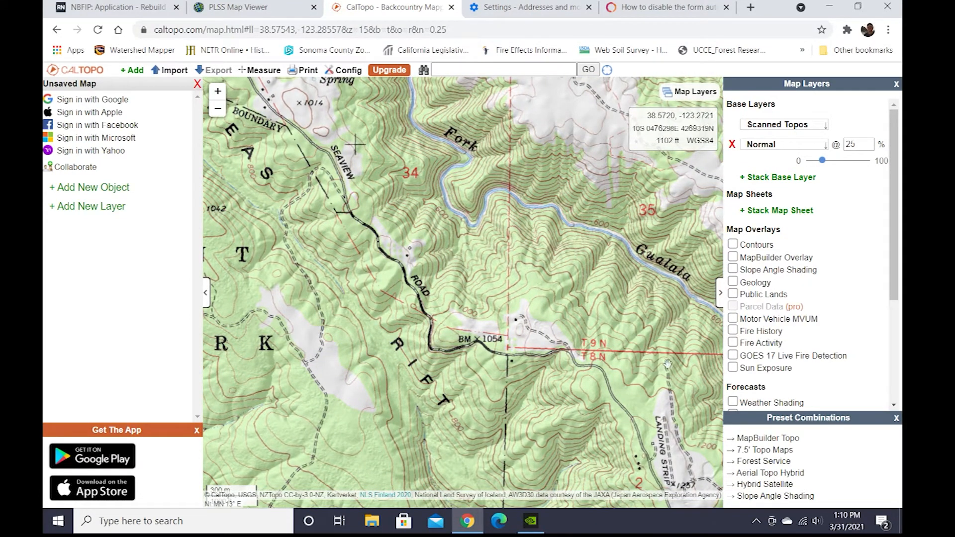
pyautogui.scroll(-2, 495, 297)
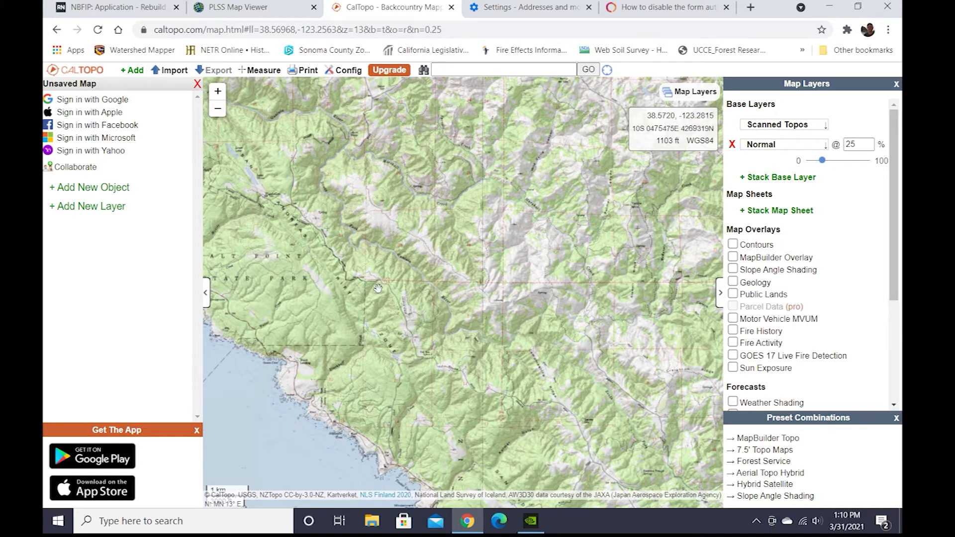
pyautogui.moveTo(378, 288); pyautogui.dragTo(435, 364)
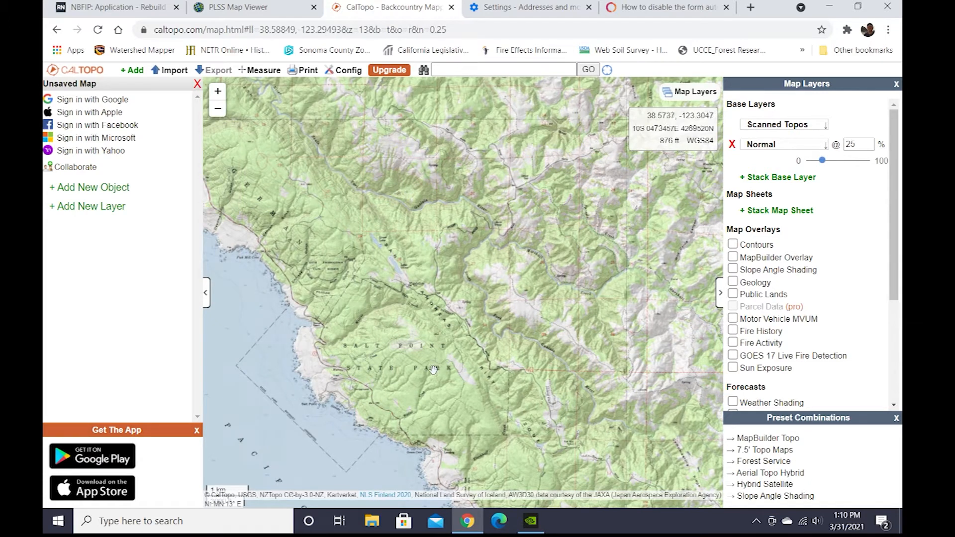
pyautogui.moveTo(475, 381); pyautogui.dragTo(543, 296)
pyautogui.scroll(1, 530, 342)
pyautogui.scroll(1, 530, 342)
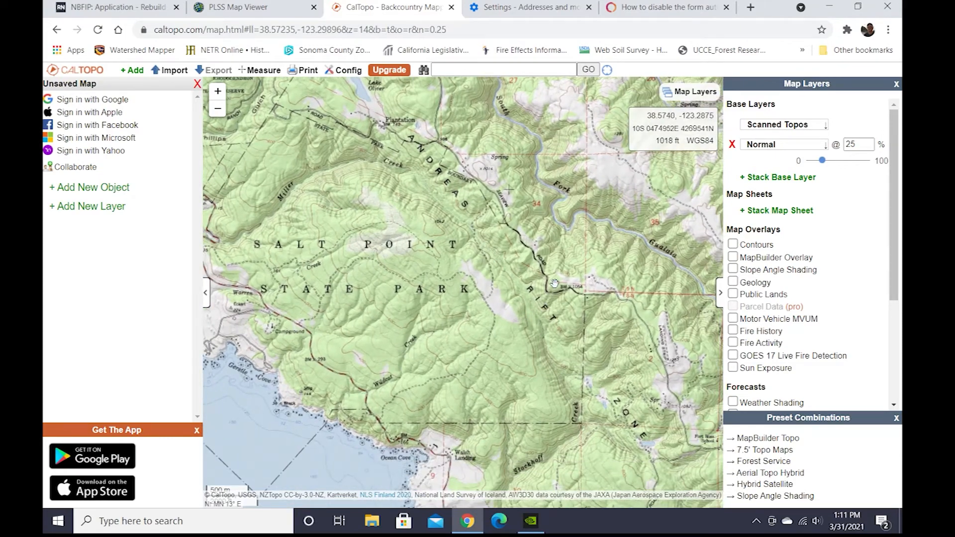
pyautogui.scroll(1, 554, 284)
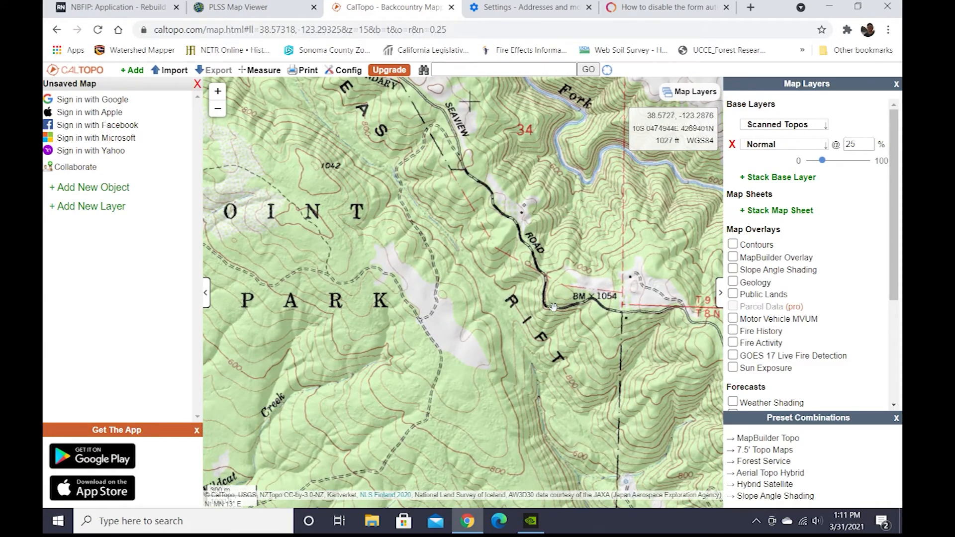
pyautogui.moveTo(534, 260); pyautogui.dragTo(551, 312)
pyautogui.scroll(-1, 556, 344)
pyautogui.scroll(1, 575, 336)
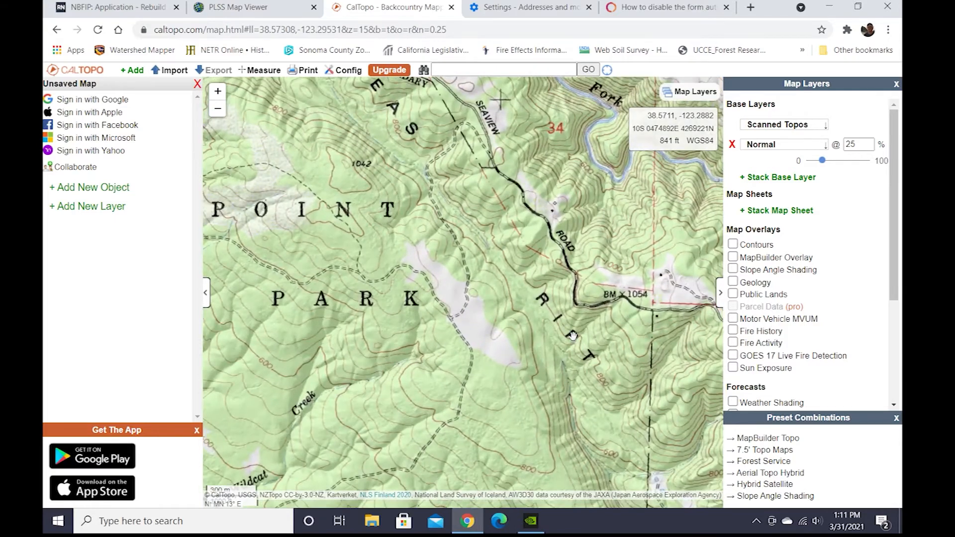
pyautogui.moveTo(477, 224); pyautogui.dragTo(535, 301)
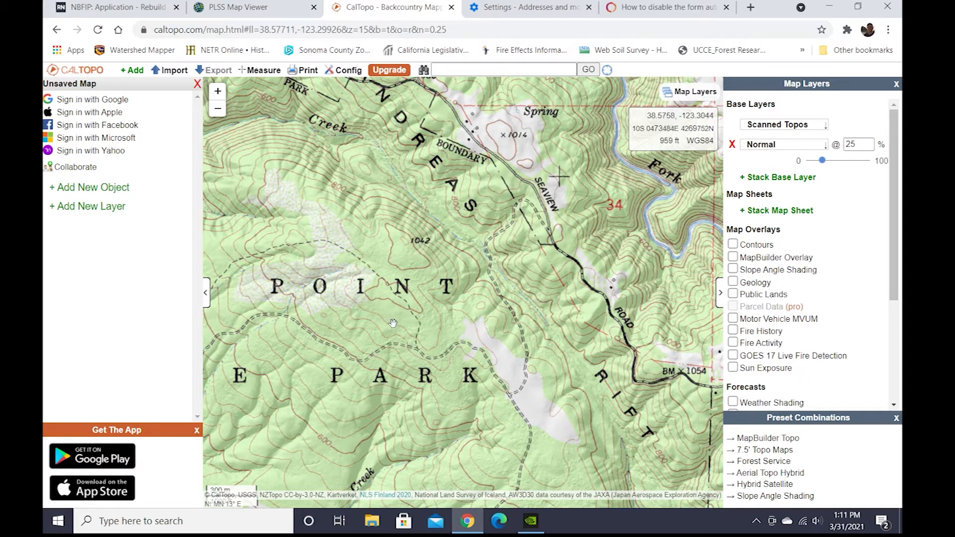
# Draw a polygon labelled Property Boundary, about 55 acres, just southwest of section 34 in Salt Point State Park.
pyautogui.click(74, 194)
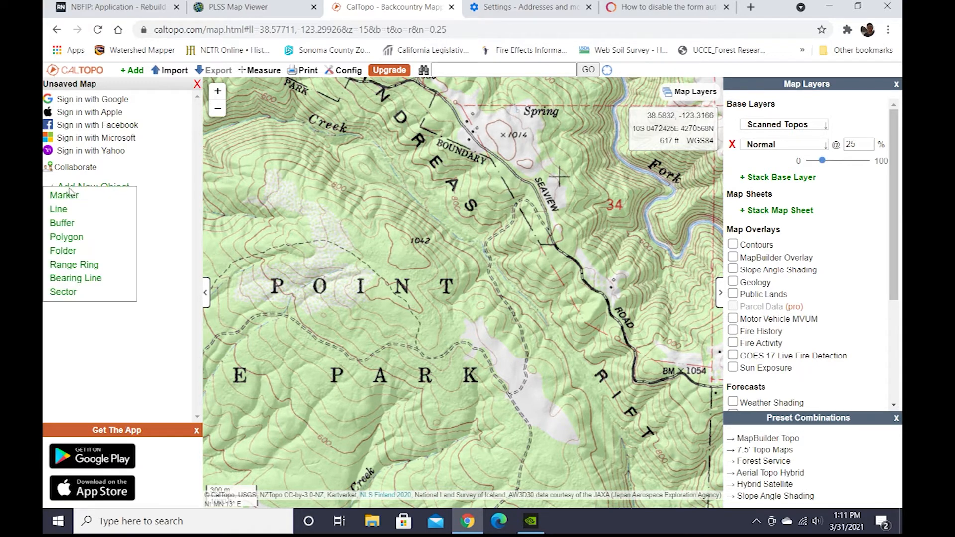
pyautogui.click(66, 237)
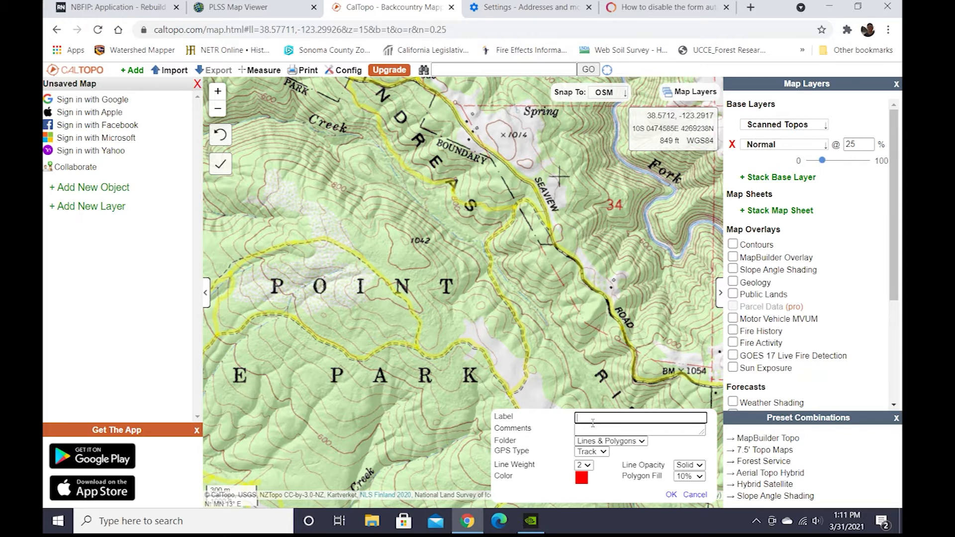
pyautogui.write('Property Boundary')
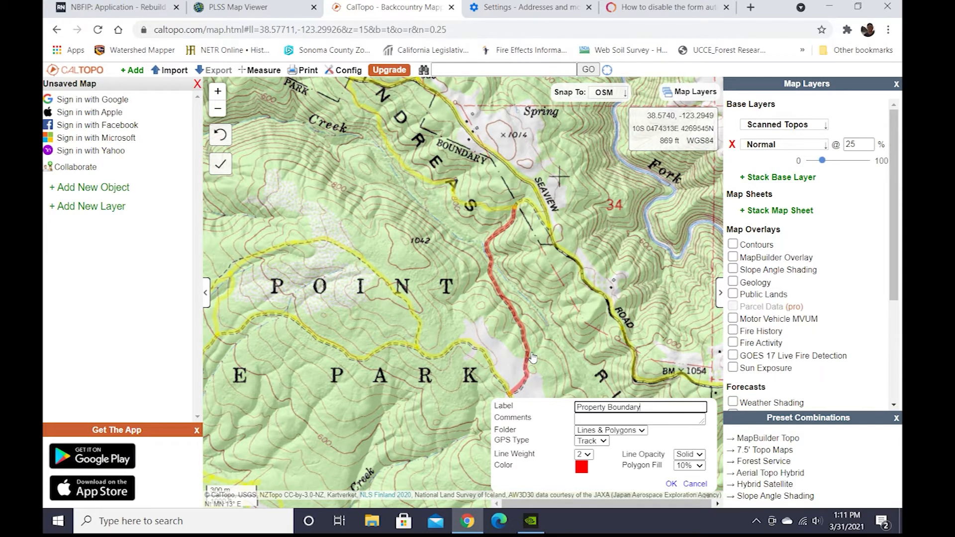
pyautogui.click(514, 396)
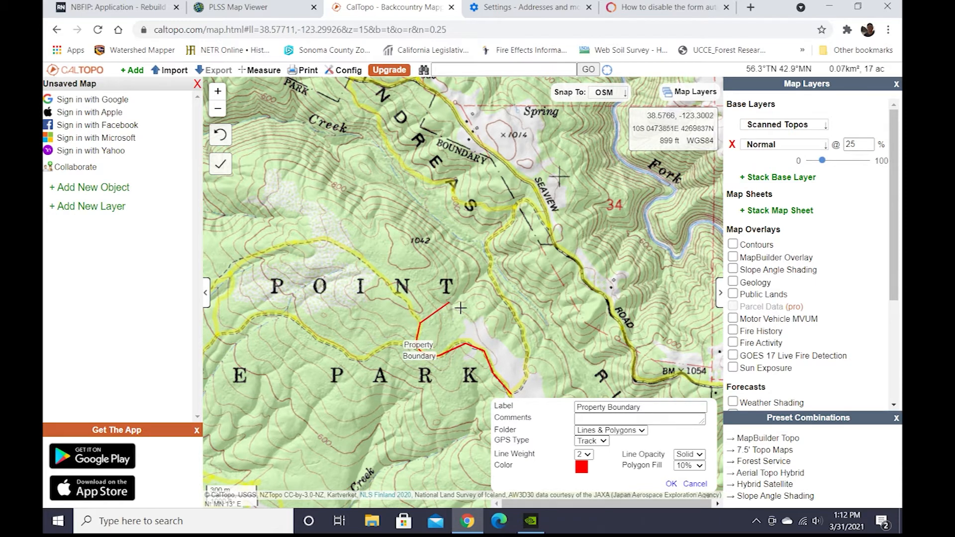
pyautogui.click(489, 273)
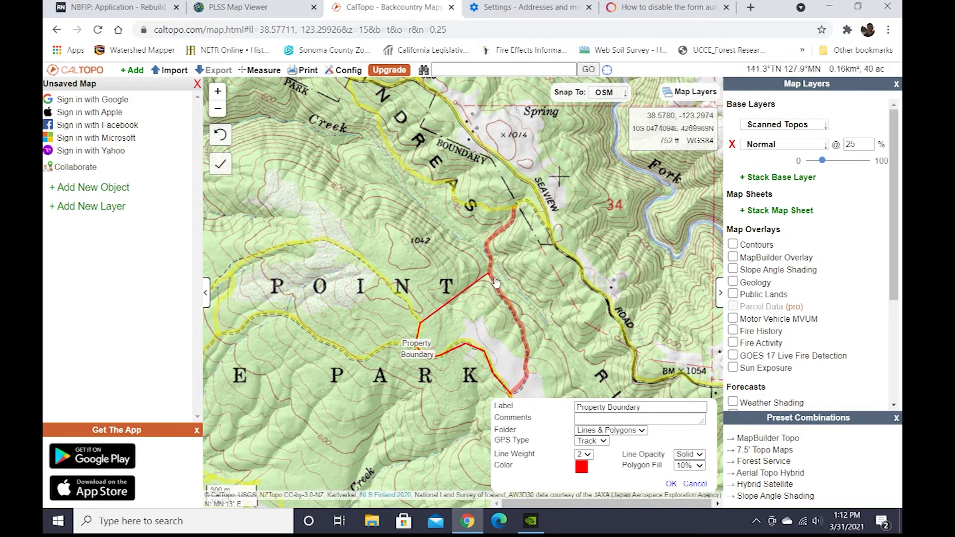
pyautogui.click(523, 328)
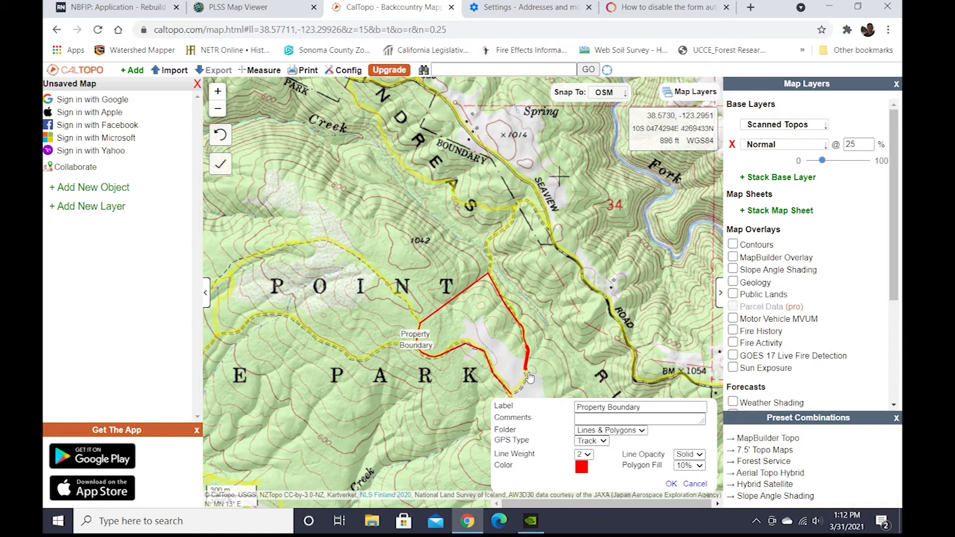
pyautogui.doubleClick(528, 373)
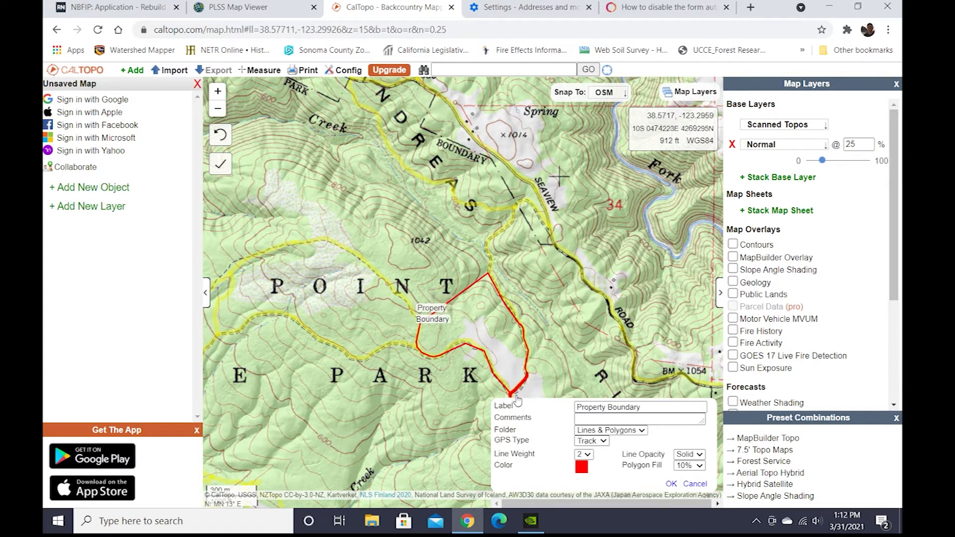
pyautogui.press('Return')
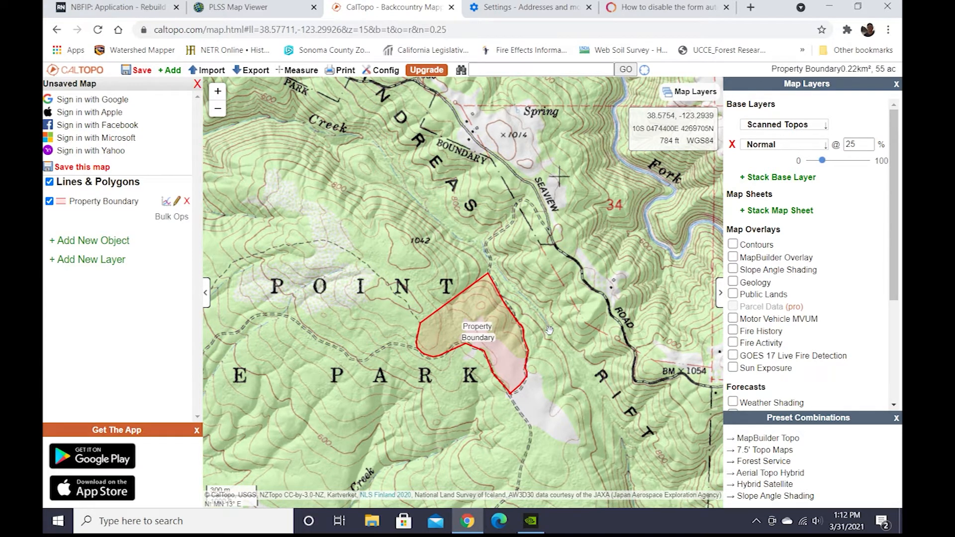
# Open the bulk operations for lines and polygons to check the Property Boundary's area, then close it.
pyautogui.click(166, 221)
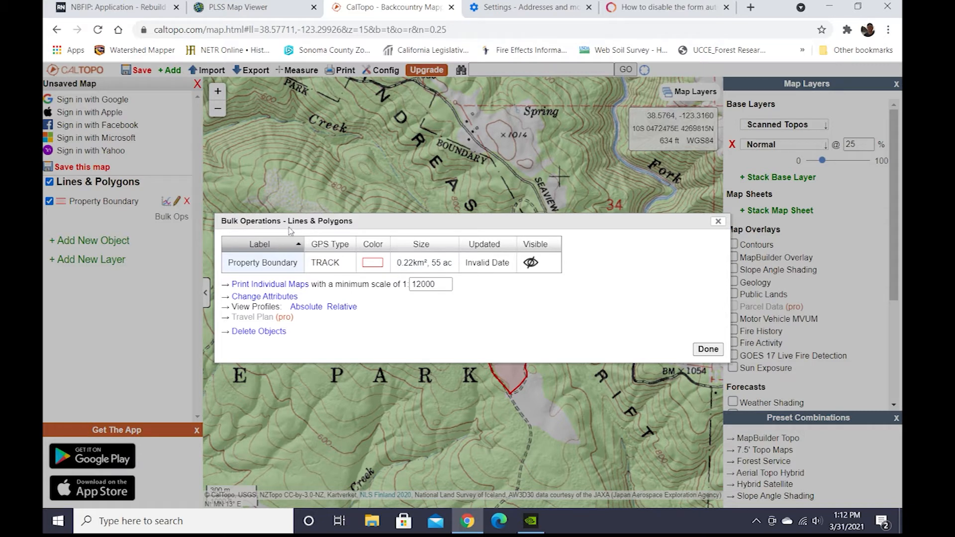
pyautogui.click(420, 261)
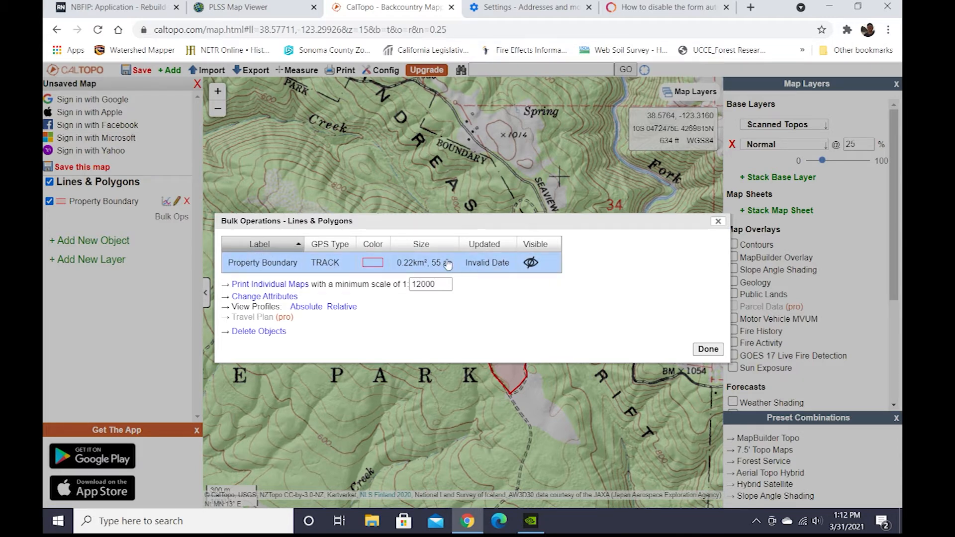
pyautogui.click(719, 222)
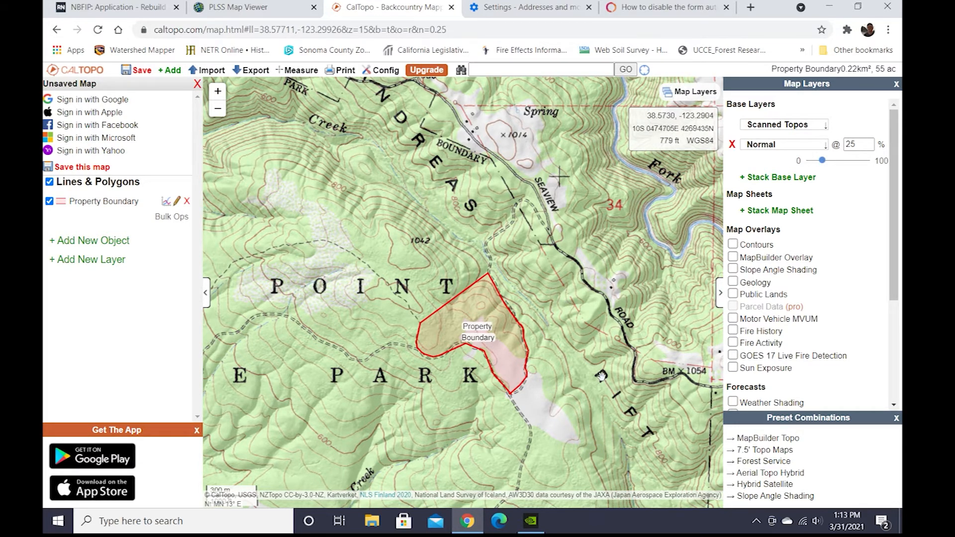
# Draw a new unlabelled polygon of about 4 acres along the southwest edge inside the Property Boundary.
pyautogui.moveTo(388, 294); pyautogui.dragTo(519, 329)
pyautogui.scroll(1, 453, 311)
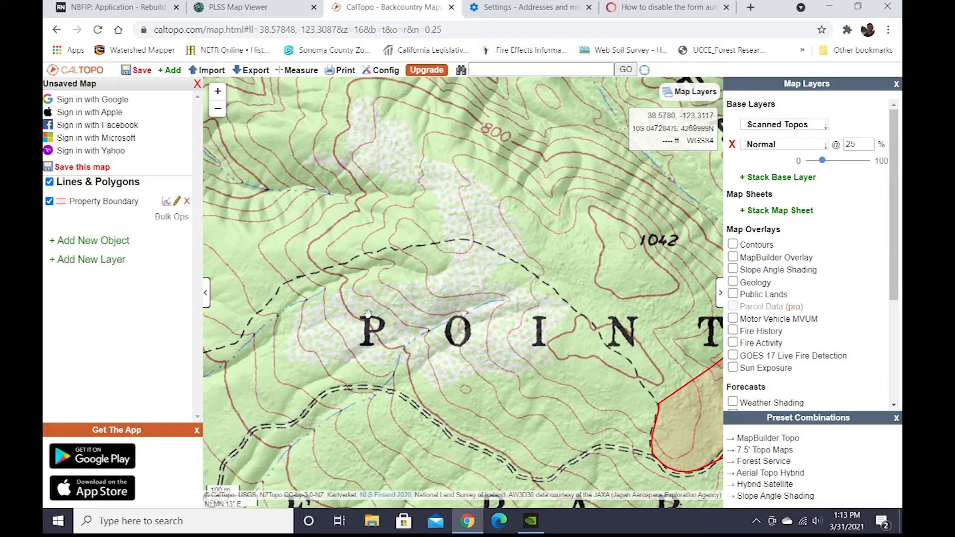
pyautogui.moveTo(504, 363); pyautogui.dragTo(404, 319)
pyautogui.scroll(-1, 404, 319)
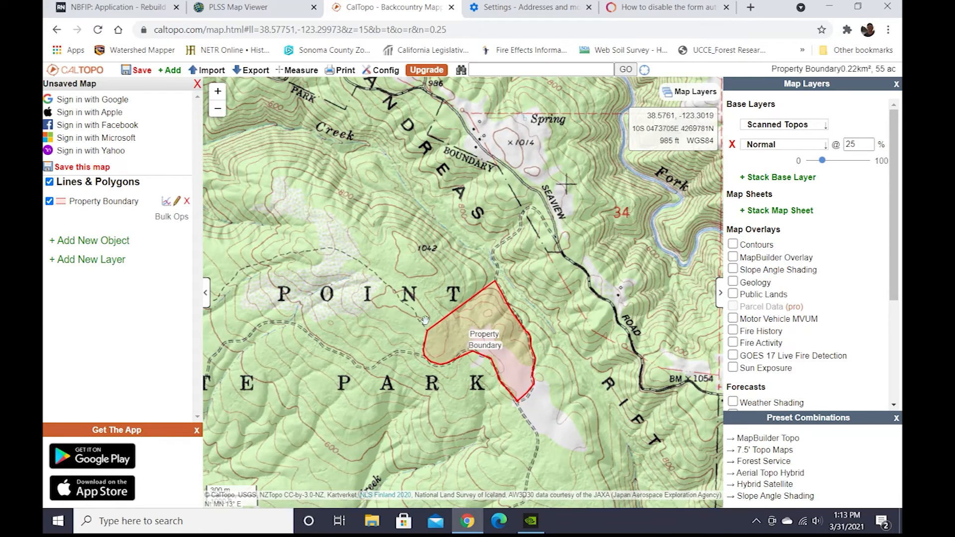
pyautogui.moveTo(426, 289); pyautogui.dragTo(365, 235)
pyautogui.scroll(1, 379, 265)
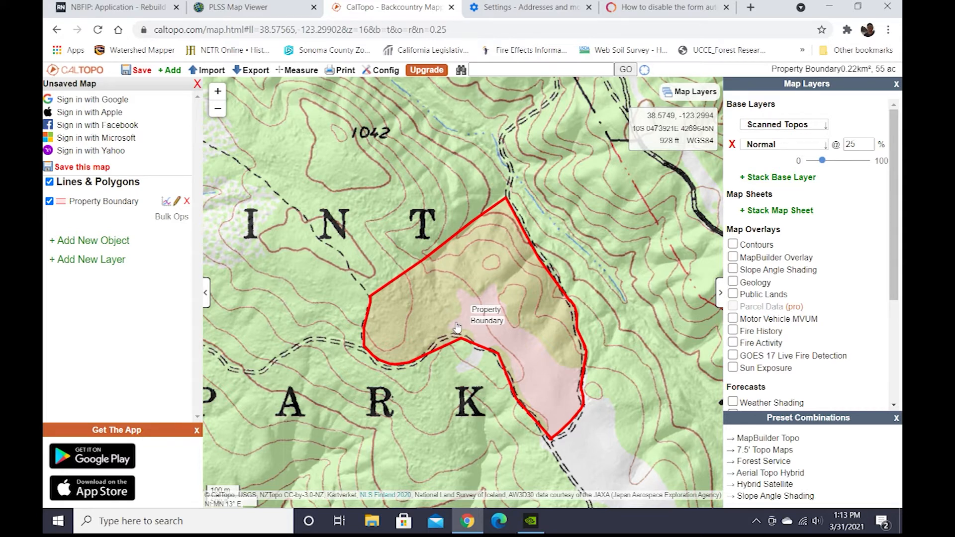
pyautogui.click(67, 244)
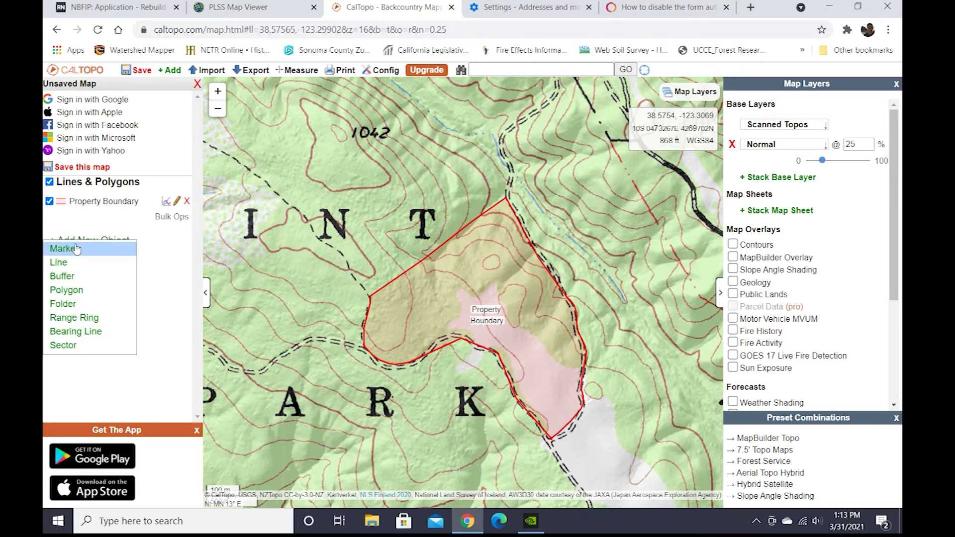
pyautogui.click(69, 290)
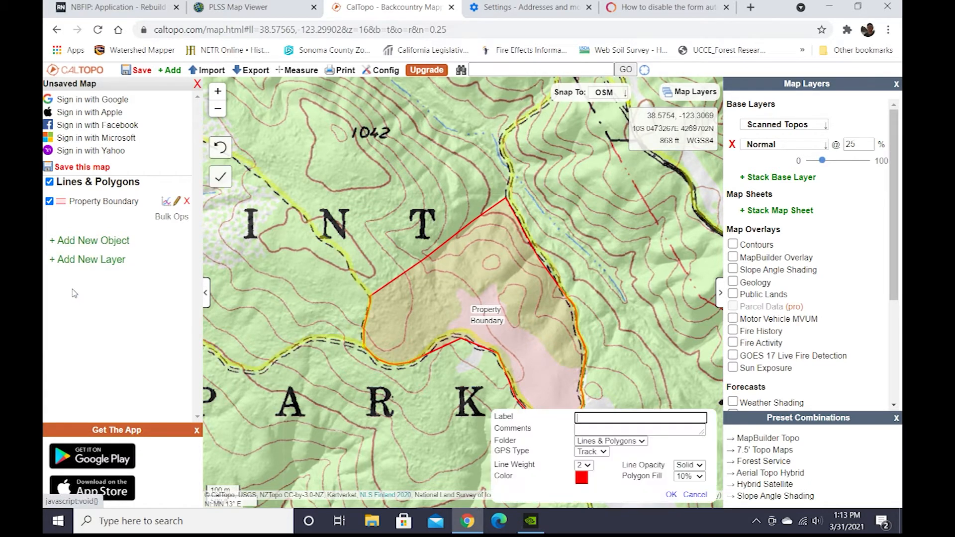
pyautogui.click(371, 356)
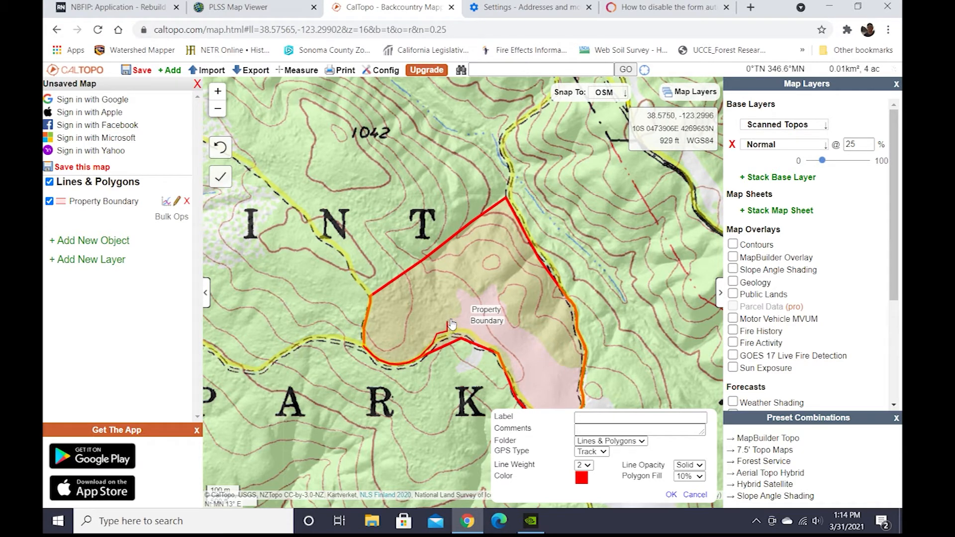
pyautogui.click(449, 317)
pyautogui.click(432, 317)
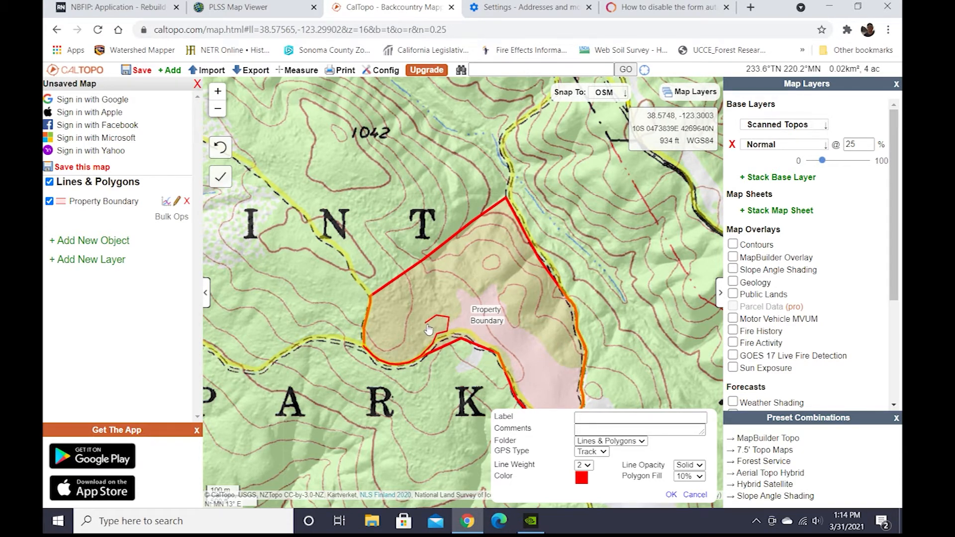
pyautogui.click(392, 343)
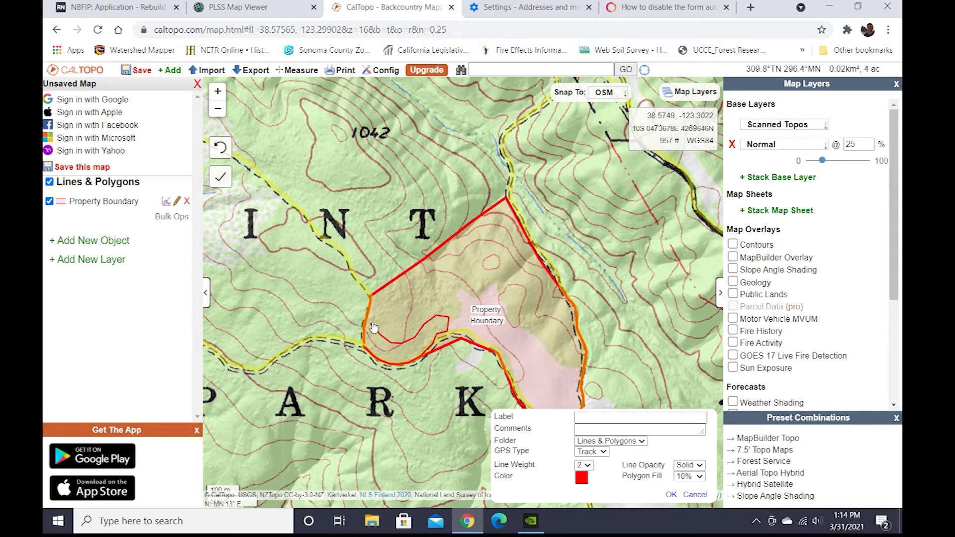
pyautogui.doubleClick(366, 320)
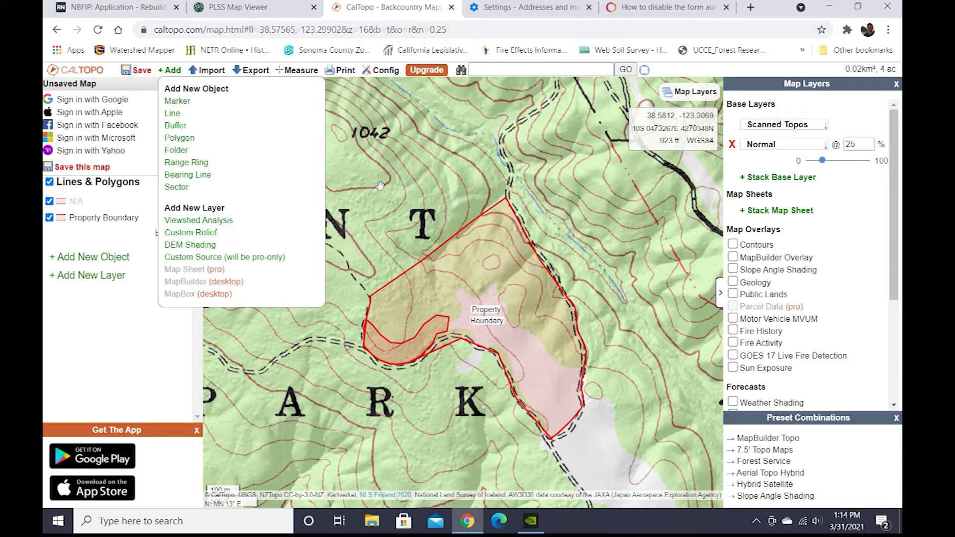
# Measure the distance across the new polygon with the Measure Distance tool and dismiss the result.
pyautogui.moveTo(393, 77)
pyautogui.moveTo(296, 74)
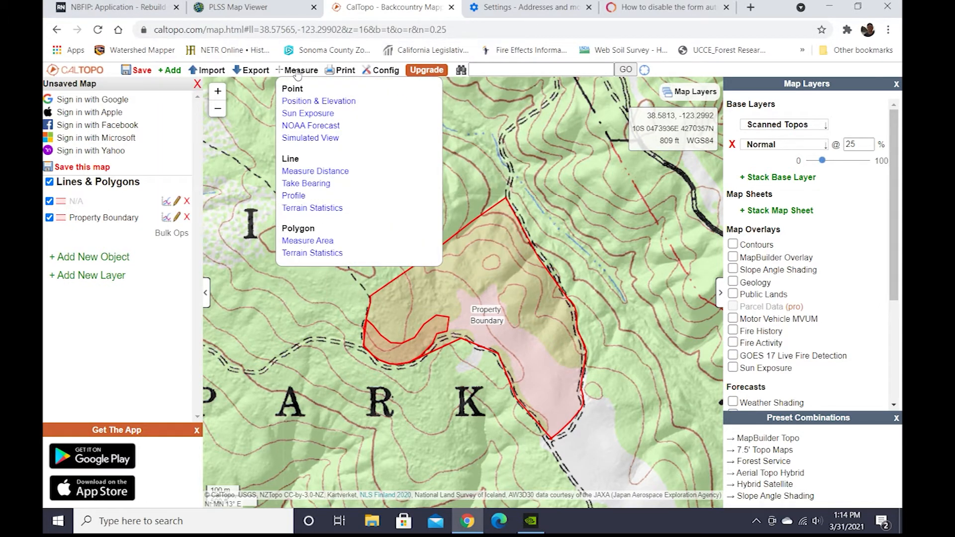
pyautogui.click(306, 172)
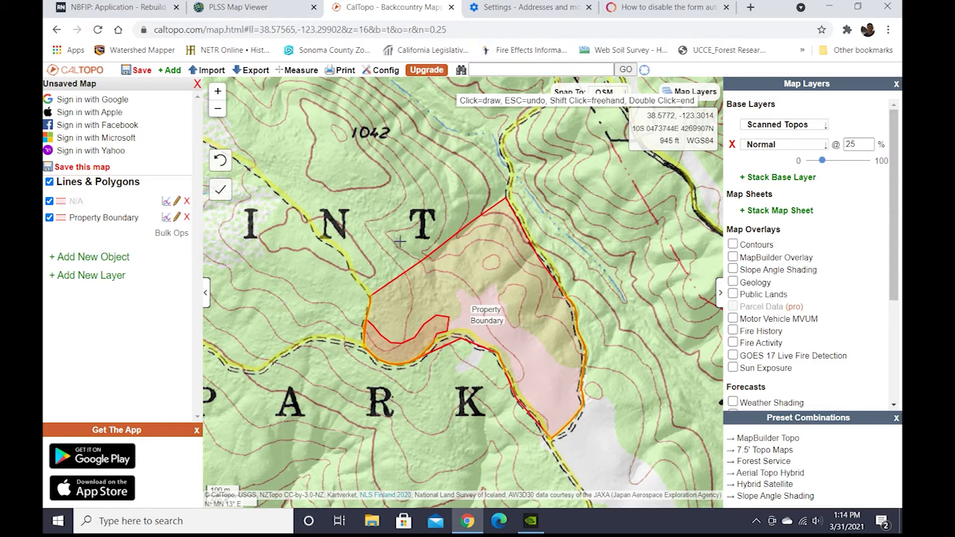
pyautogui.click(403, 362)
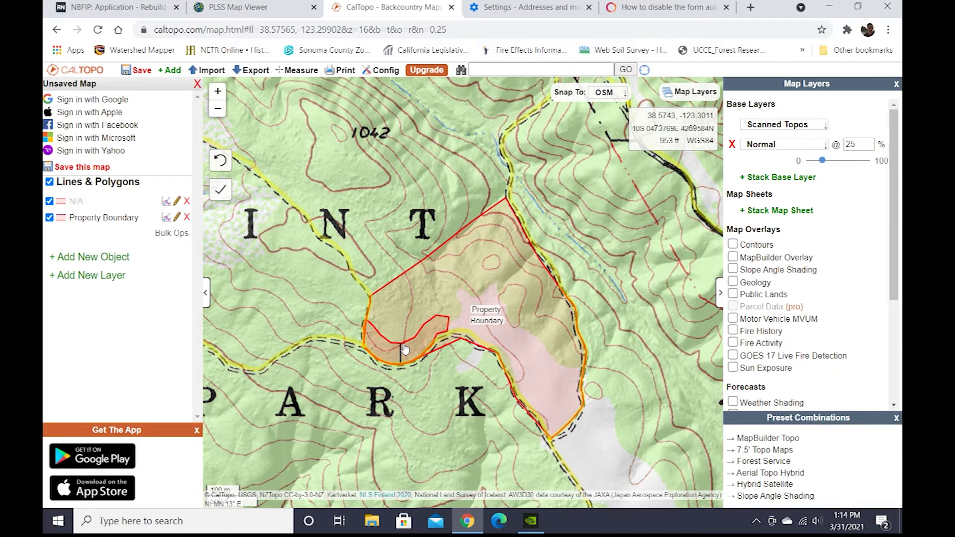
pyautogui.doubleClick(404, 349)
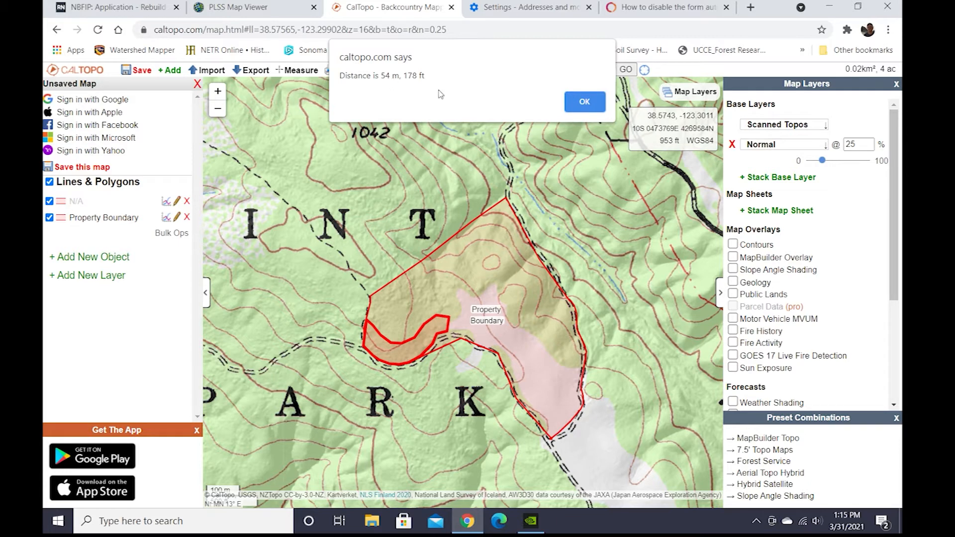
pyautogui.click(585, 102)
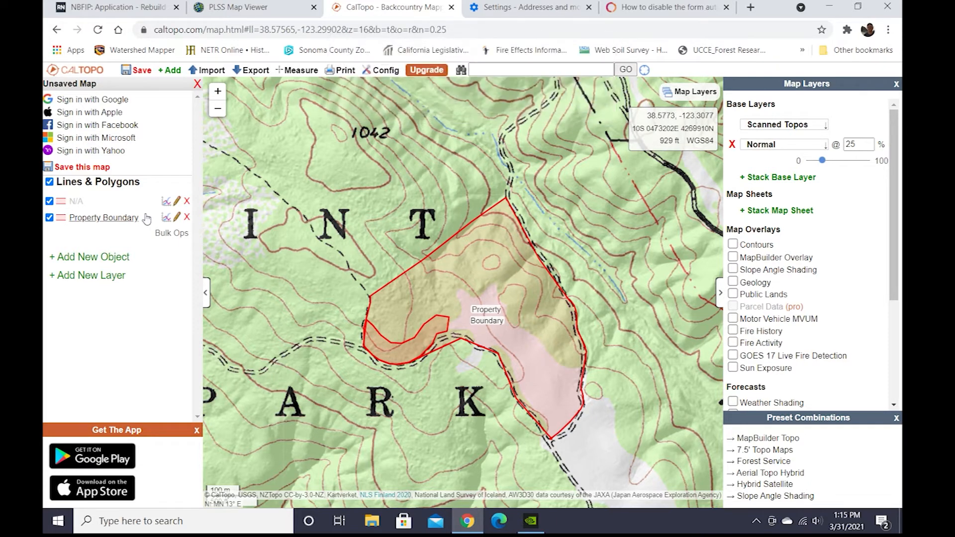
# Edit the new polygon, labelling it Unit1 with the comment Shaded Fuel Break, TSI2.
pyautogui.click(76, 201)
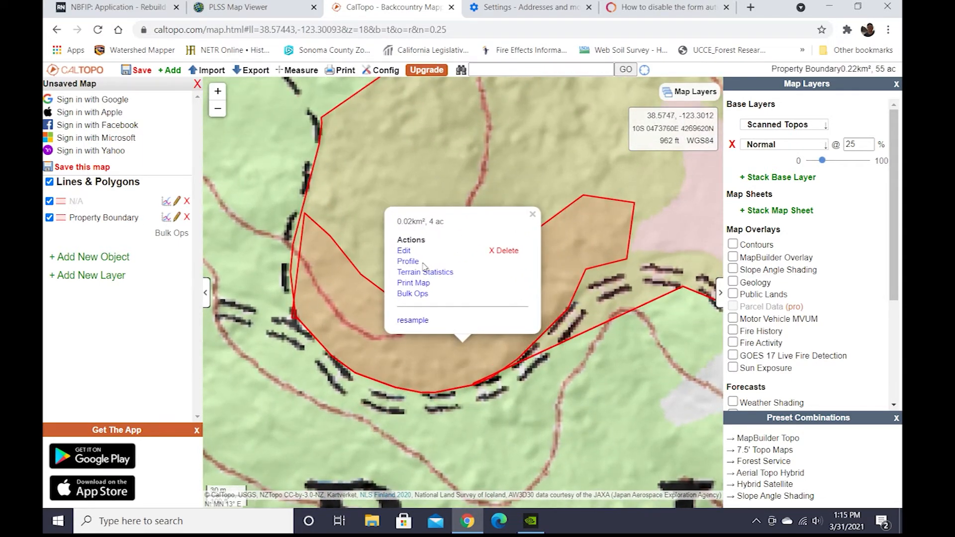
pyautogui.click(403, 251)
pyautogui.click(580, 422)
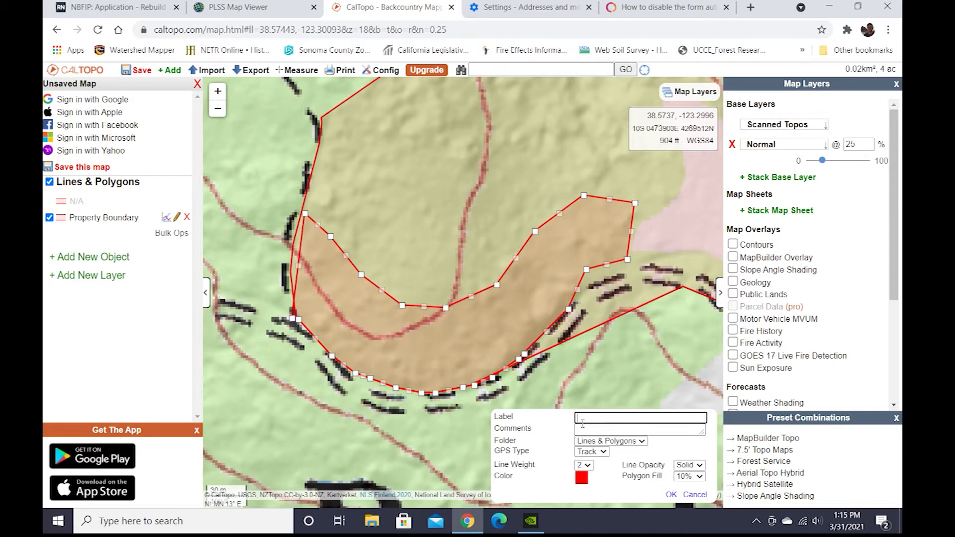
pyautogui.write('U')
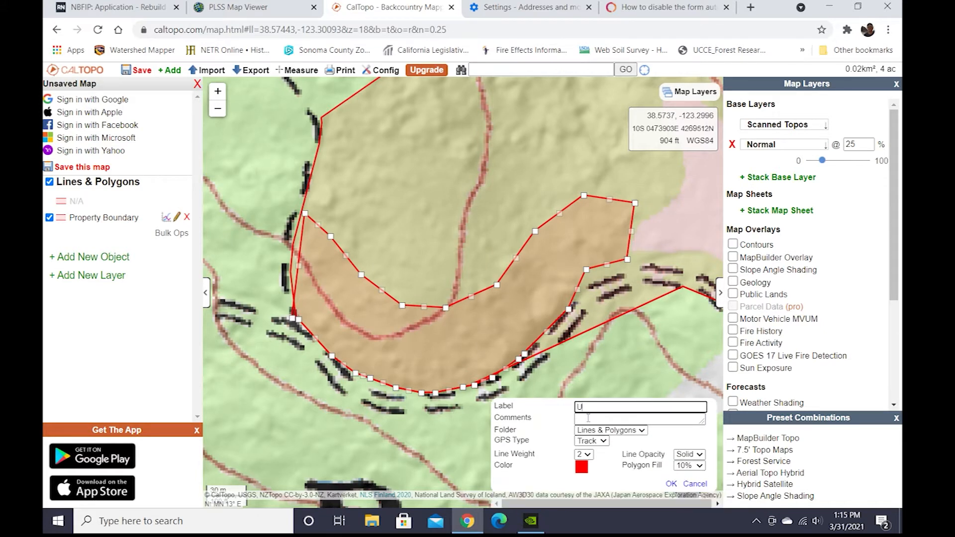
pyautogui.write('ni1')
pyautogui.press('BackSpace')
pyautogui.click(596, 421)
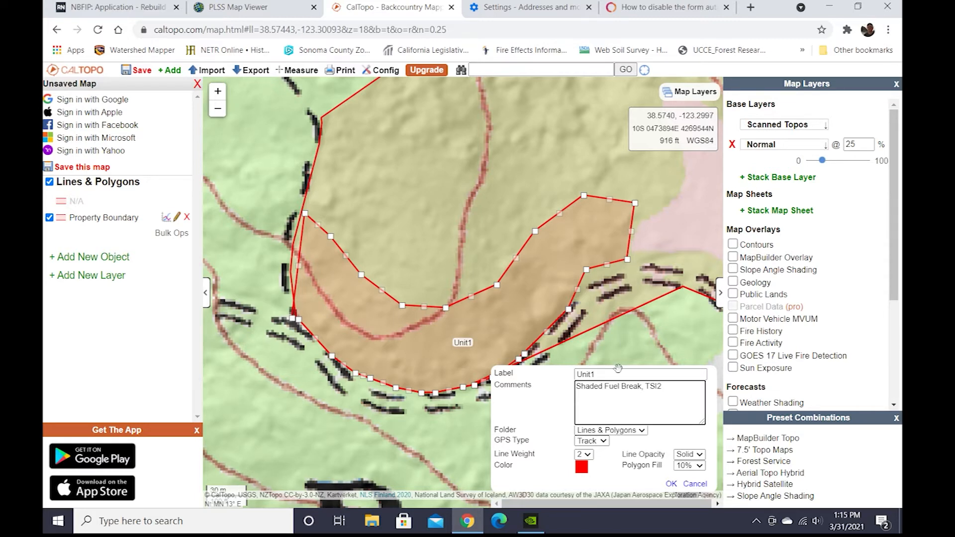
# Set Unit1's colour to blue and save the polygon.
pyautogui.click(582, 468)
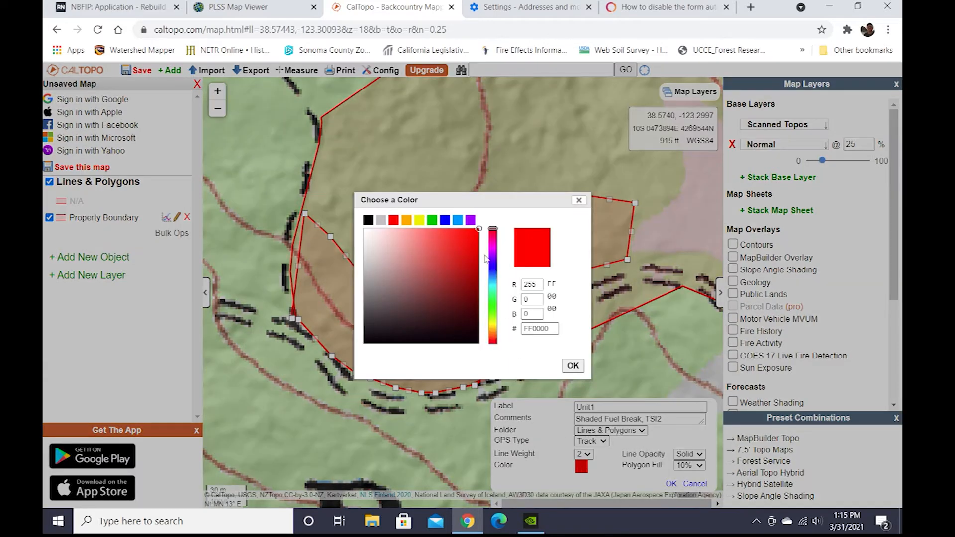
pyautogui.click(494, 272)
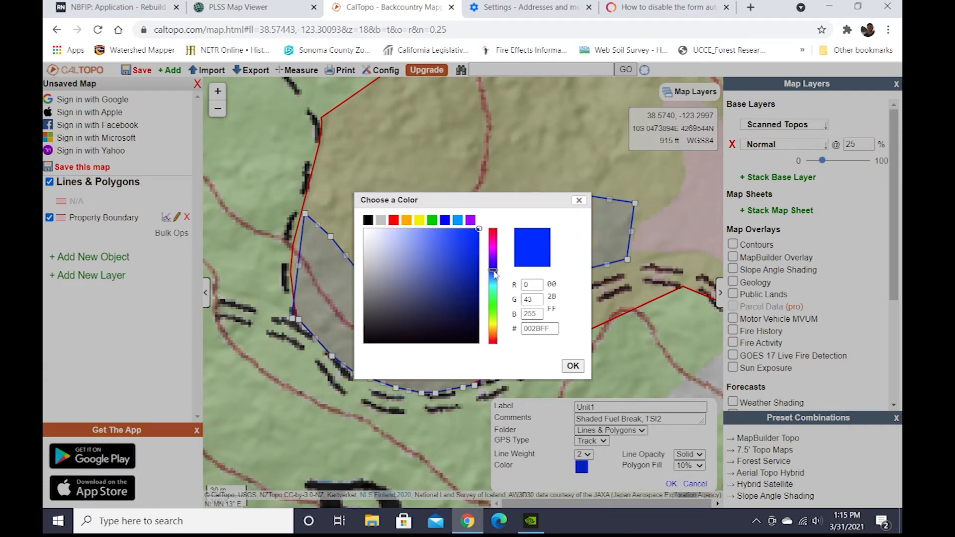
pyautogui.click(572, 366)
pyautogui.click(672, 494)
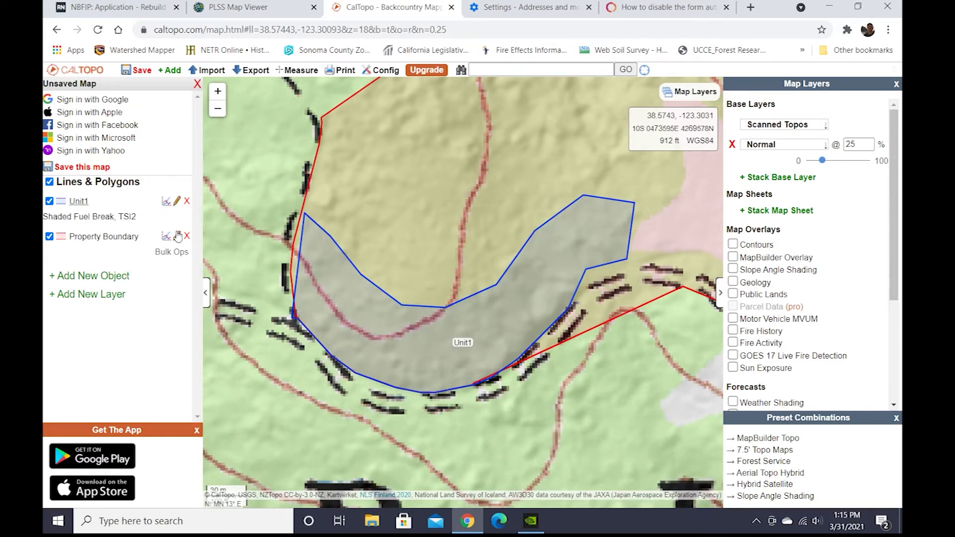
# Open the bulk operations for lines and polygons to review the polygons' areas, then close it.
pyautogui.click(165, 253)
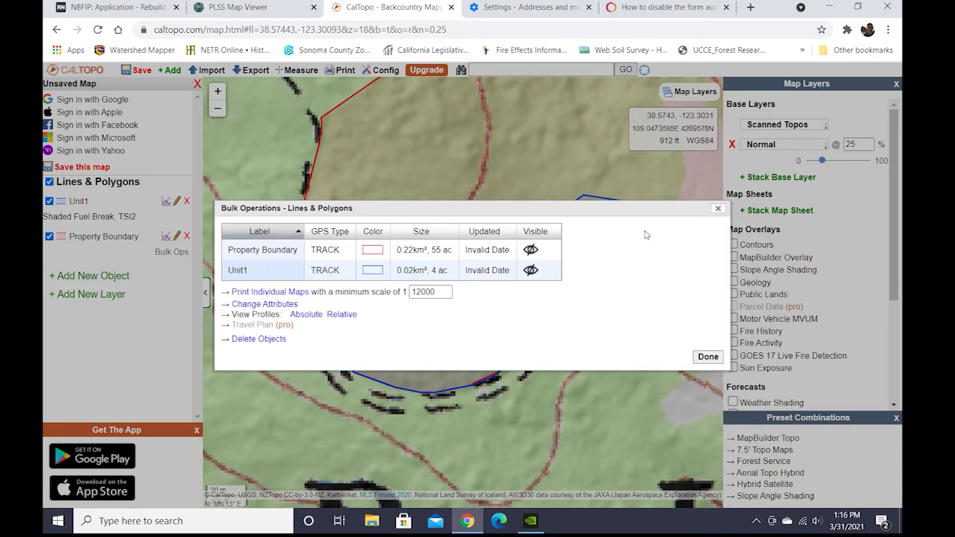
pyautogui.click(717, 208)
pyautogui.scroll(1, 527, 333)
pyautogui.scroll(-2, 527, 332)
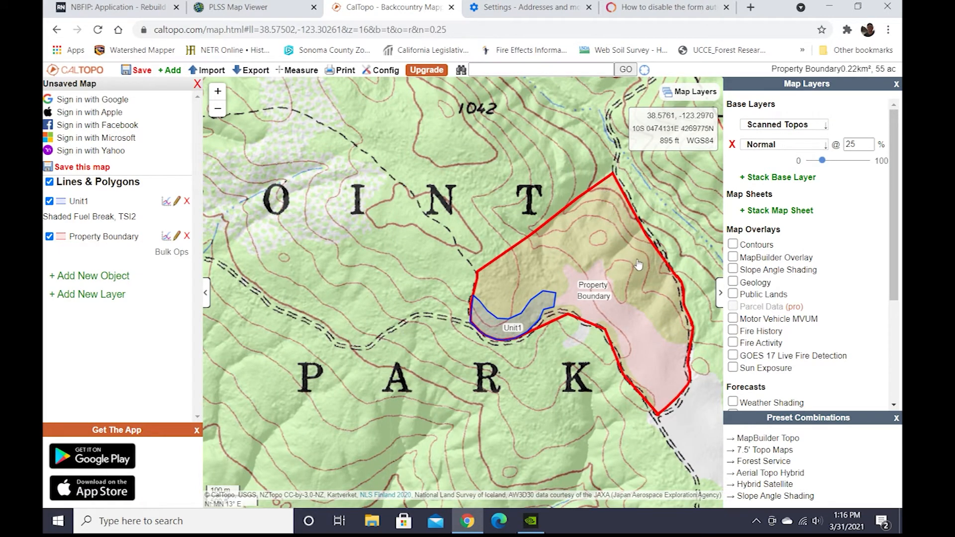
# Draw a second polygon of about 6 acres along the northeast edge inside the Property Boundary.
pyautogui.moveTo(665, 328); pyautogui.dragTo(500, 331)
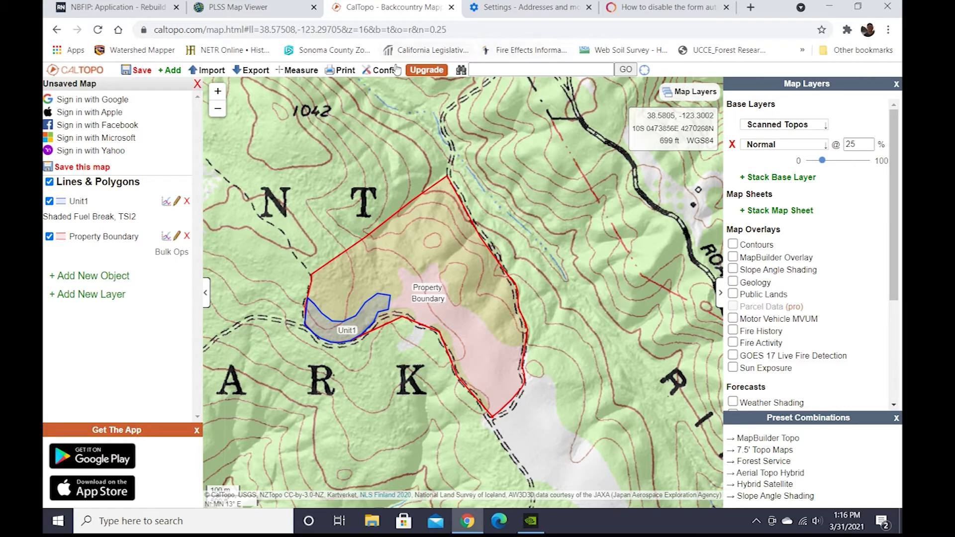
pyautogui.click(77, 278)
pyautogui.moveTo(100, 280)
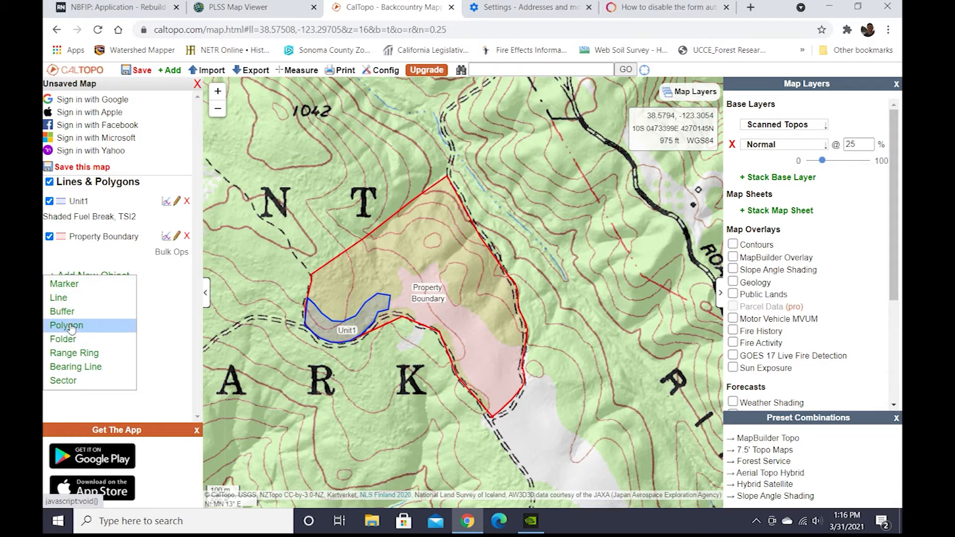
pyautogui.click(71, 326)
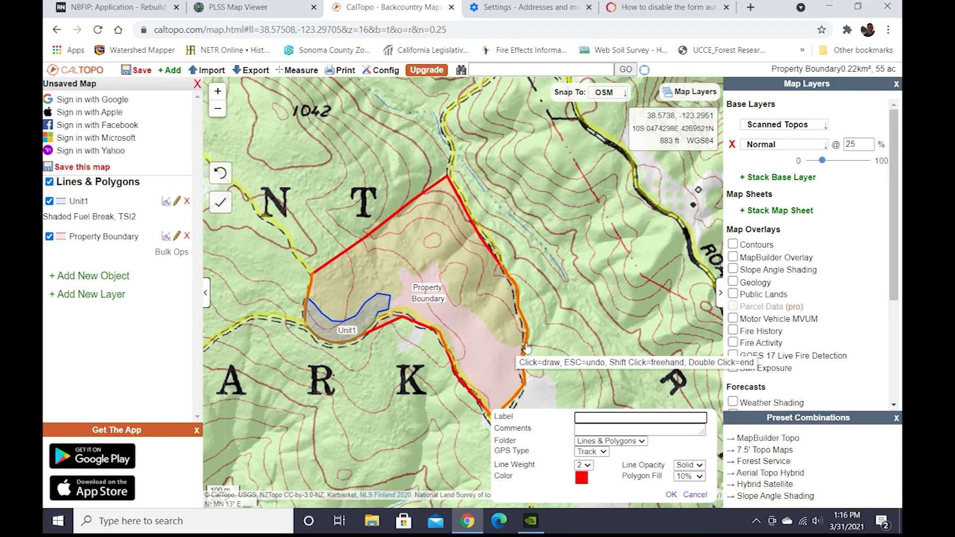
pyautogui.click(523, 323)
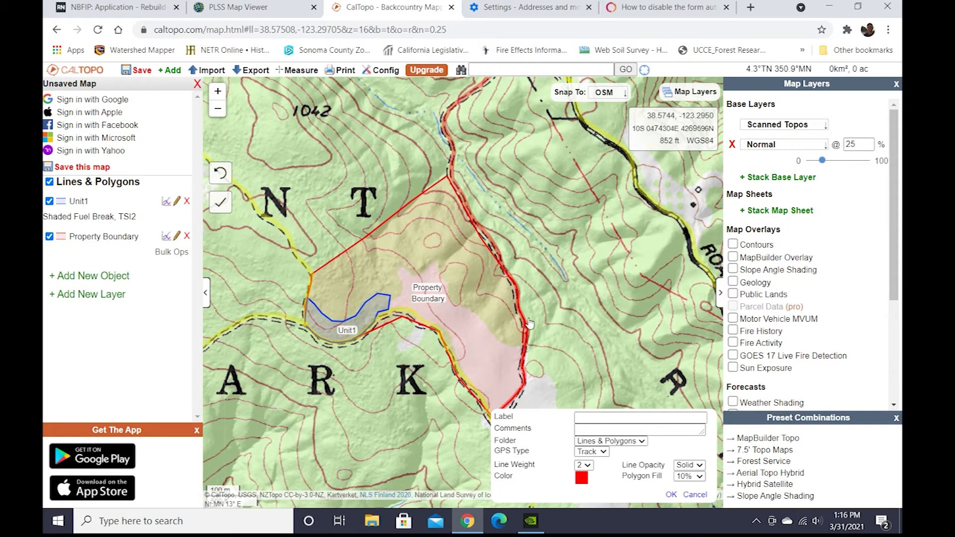
pyautogui.click(528, 328)
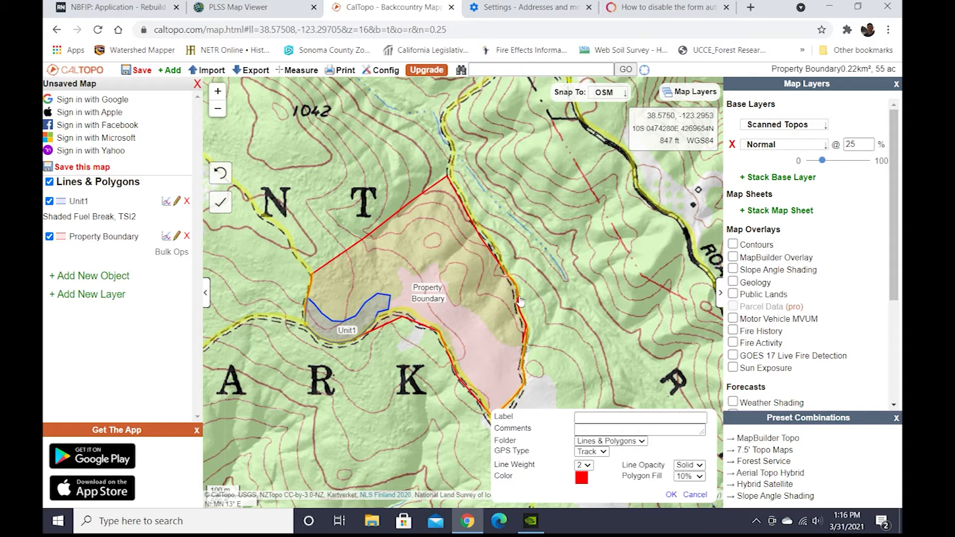
pyautogui.doubleClick(497, 254)
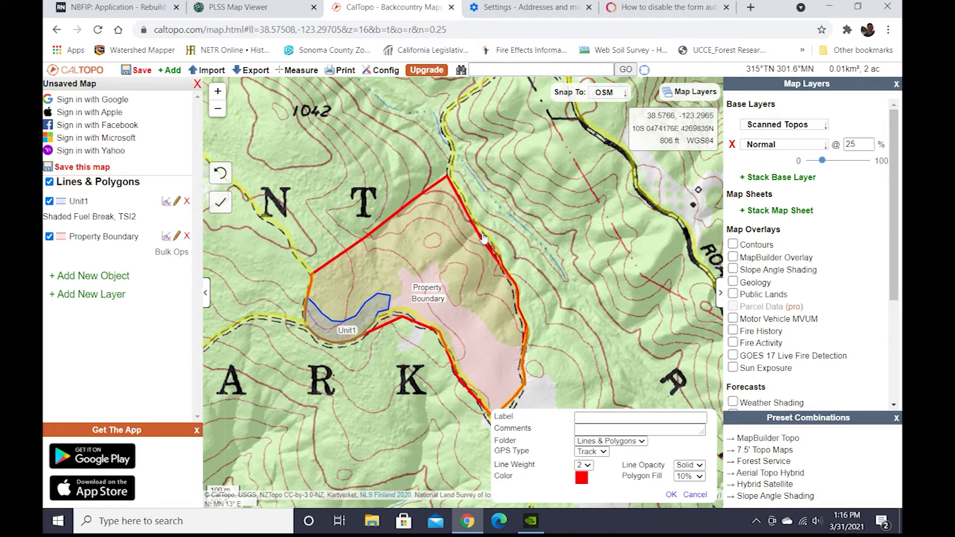
pyautogui.click(438, 184)
pyautogui.click(452, 207)
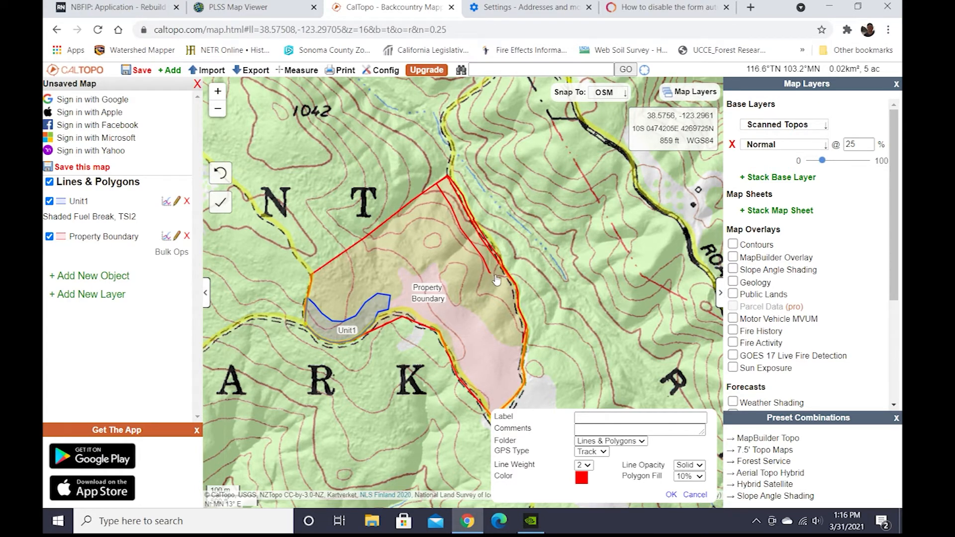
pyautogui.click(511, 344)
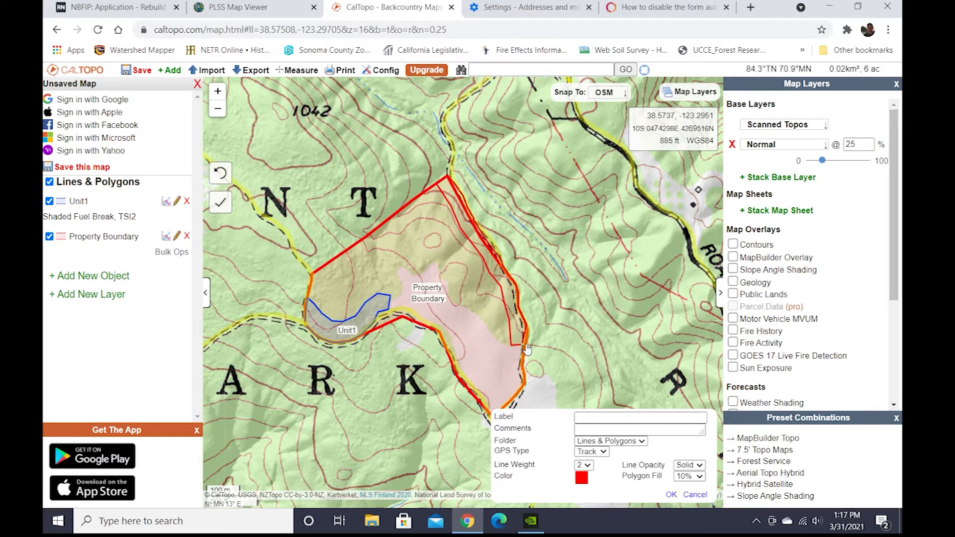
pyautogui.doubleClick(526, 348)
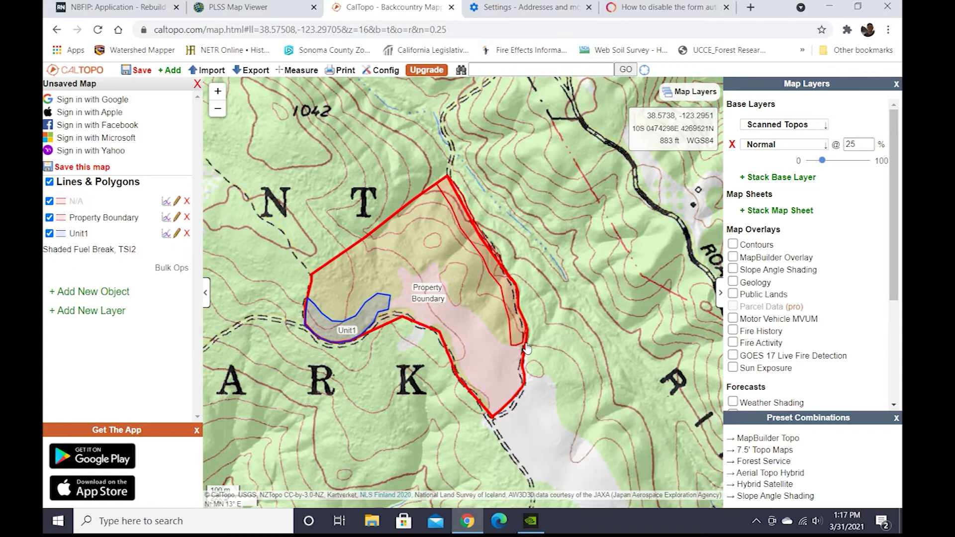
# Edit the second polygon, labelling it Unit 2 with the comment Shaded Fuel Break; TSI2.
pyautogui.click(80, 205)
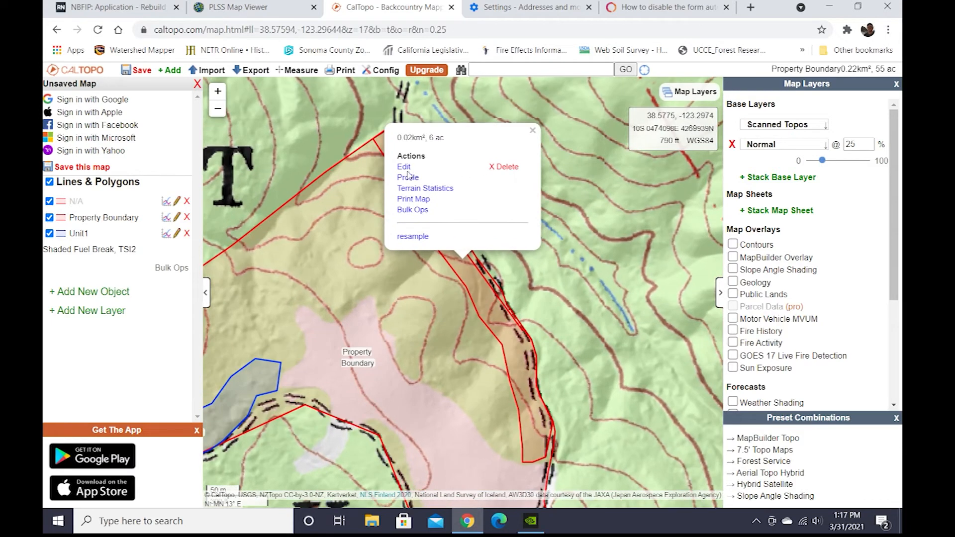
pyautogui.click(410, 170)
pyautogui.write('Unit 2')
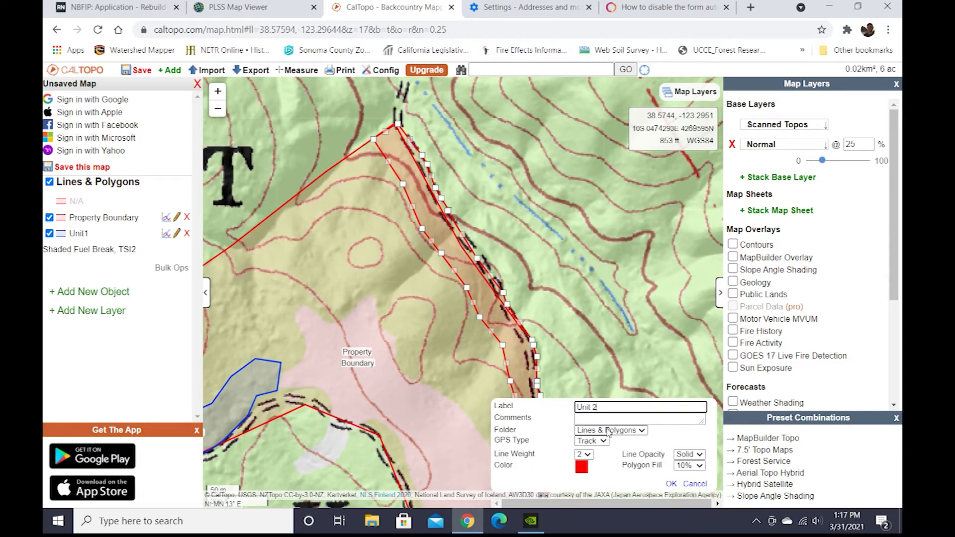
pyautogui.click(593, 420)
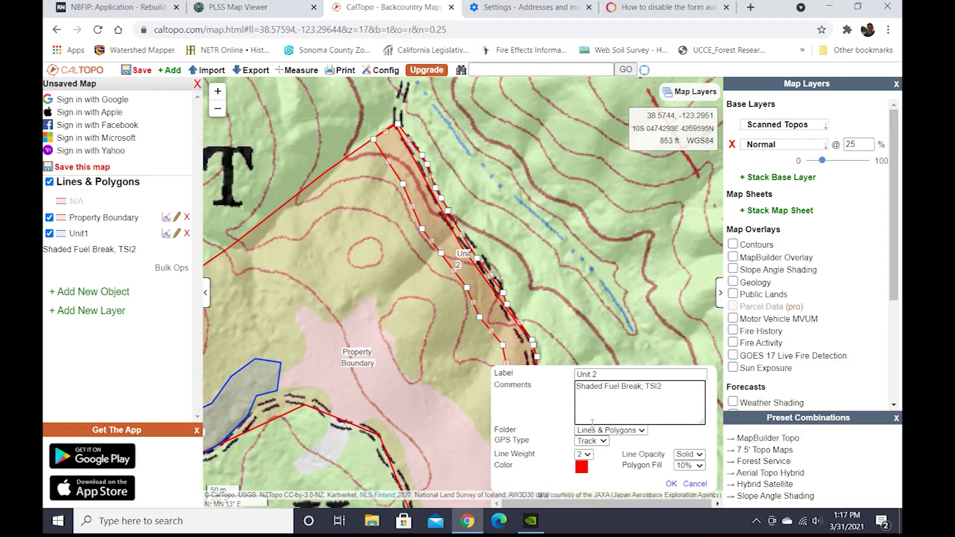
# Set Unit 2's colour to green and save the polygon.
pyautogui.click(581, 466)
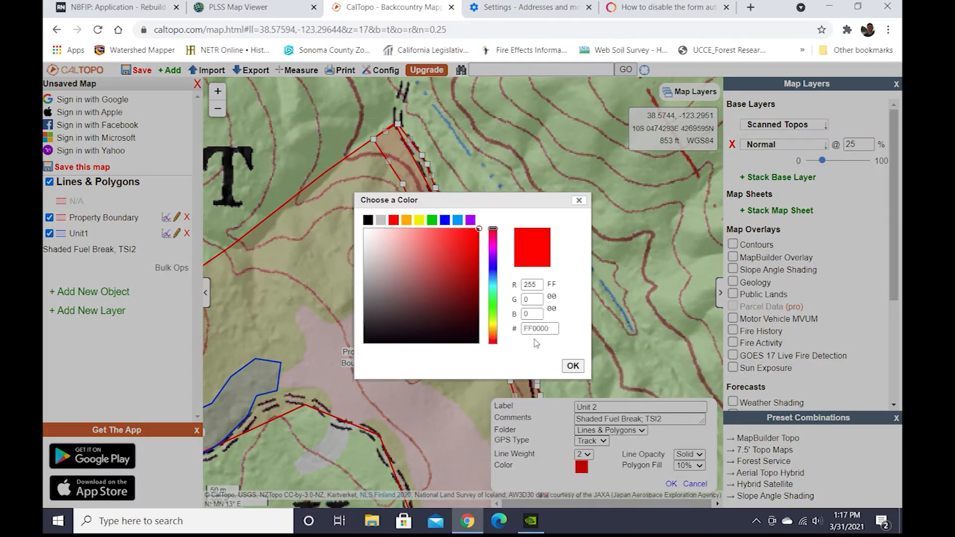
pyautogui.click(494, 301)
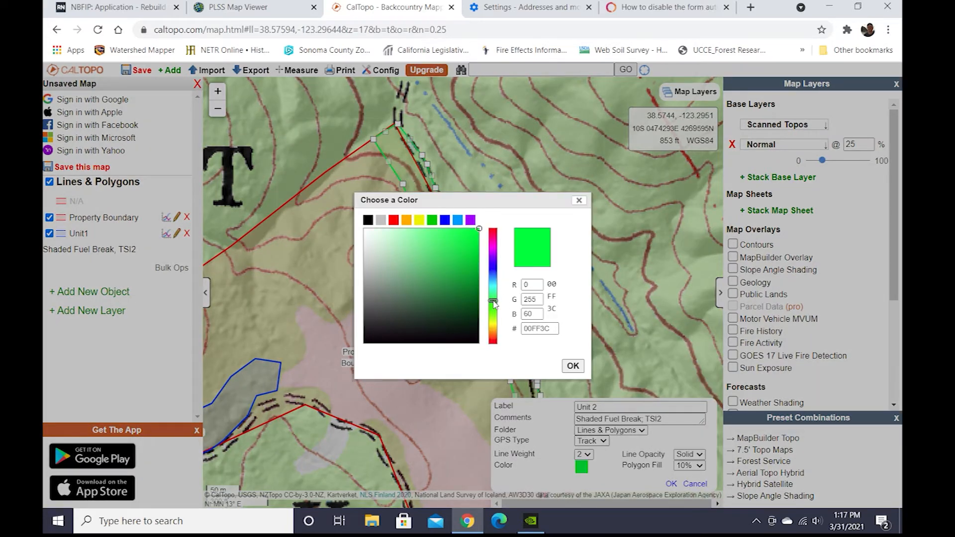
pyautogui.click(573, 367)
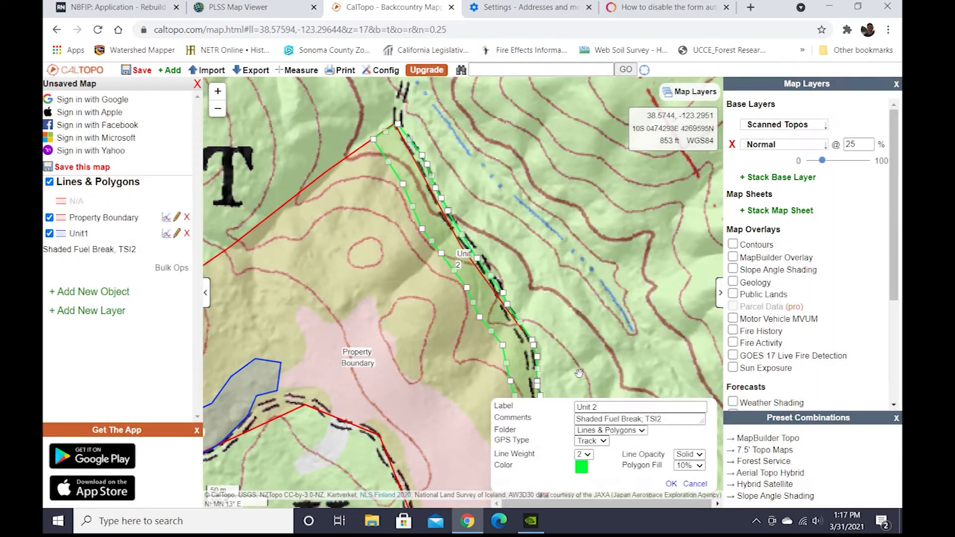
pyautogui.click(671, 485)
pyautogui.scroll(-1, 591, 358)
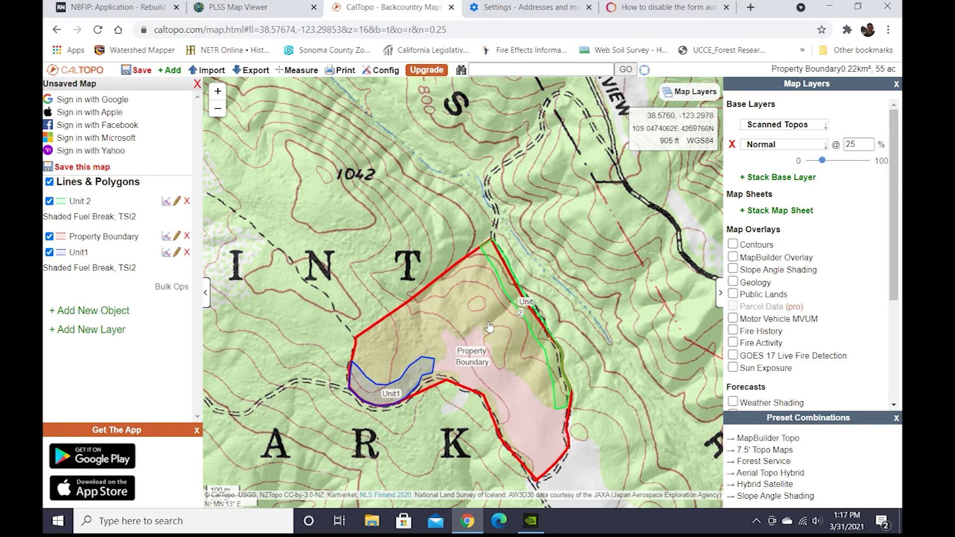
# Draw a third polygon of about 2 acres near the centre of the Property Boundary.
pyautogui.click(91, 316)
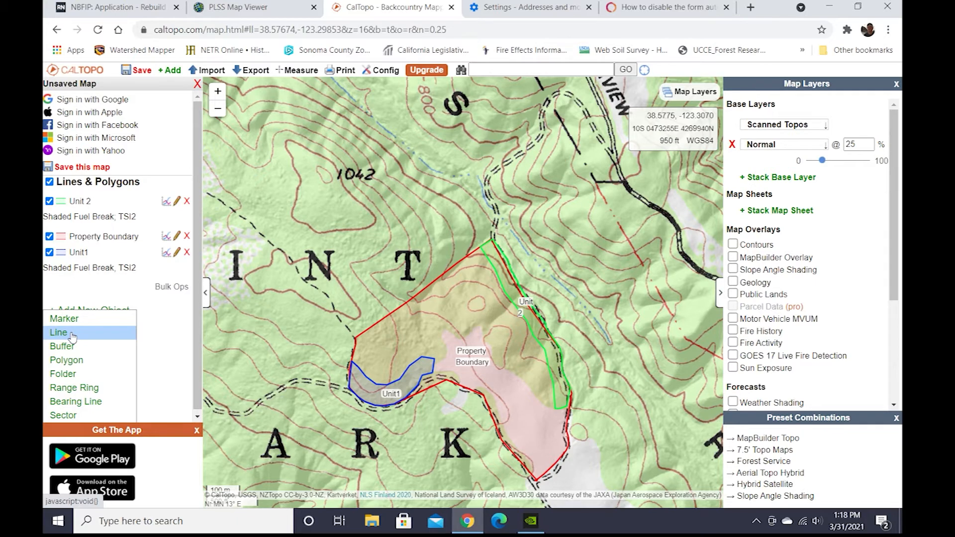
pyautogui.click(66, 360)
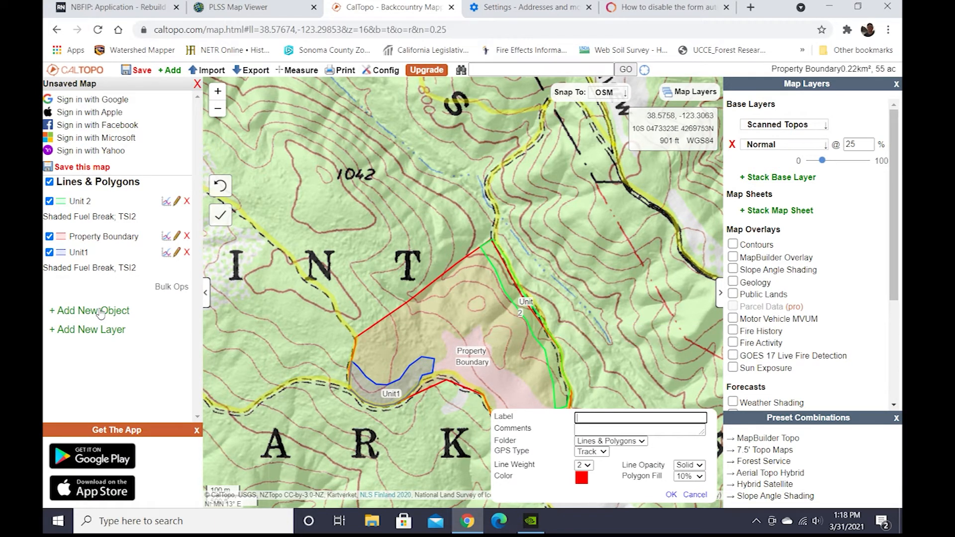
pyautogui.click(448, 347)
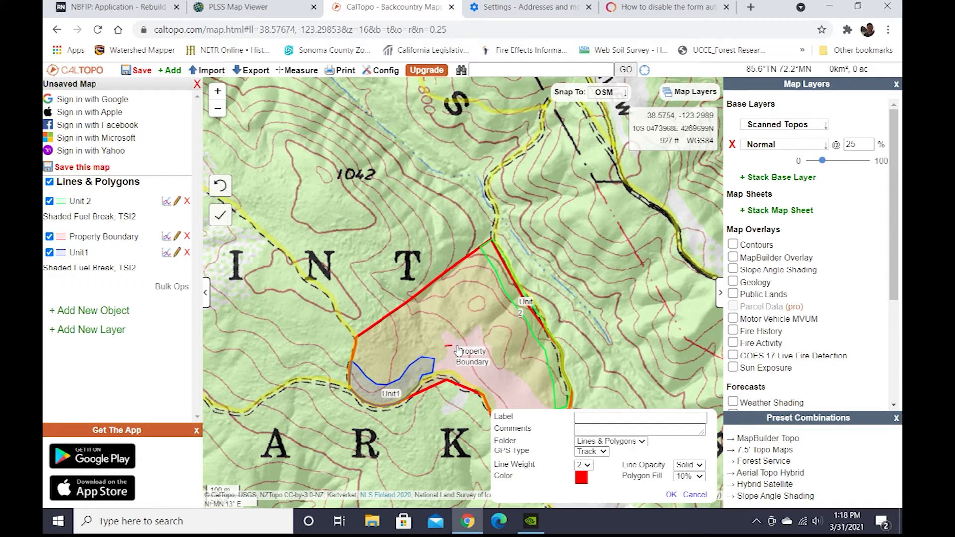
pyautogui.click(471, 342)
pyautogui.click(484, 333)
pyautogui.click(482, 326)
pyautogui.click(476, 321)
pyautogui.click(458, 328)
pyautogui.click(449, 329)
pyautogui.click(443, 338)
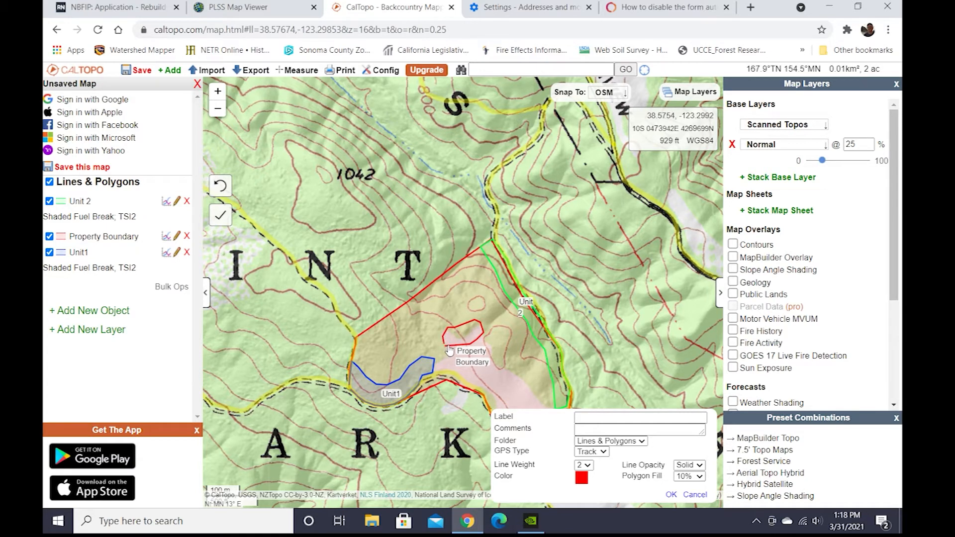
pyautogui.click(449, 349)
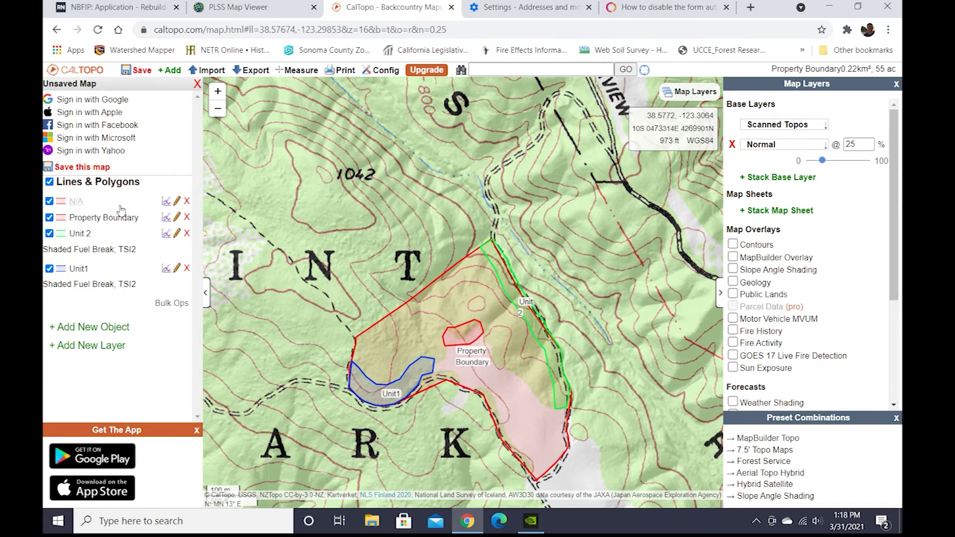
# Edit the new polygon, labelling it Unit 3 with the comment Oak Woodland Restoration.
pyautogui.click(78, 202)
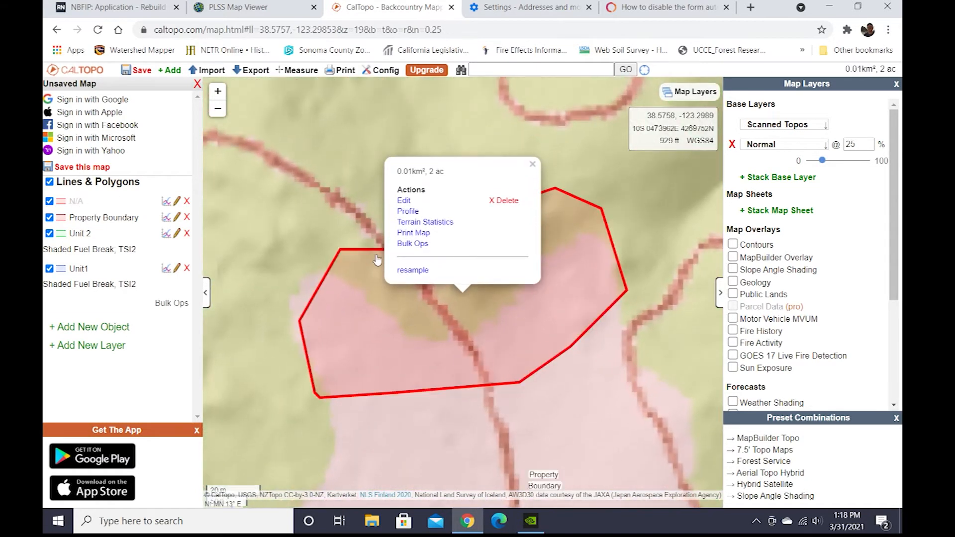
pyautogui.click(403, 201)
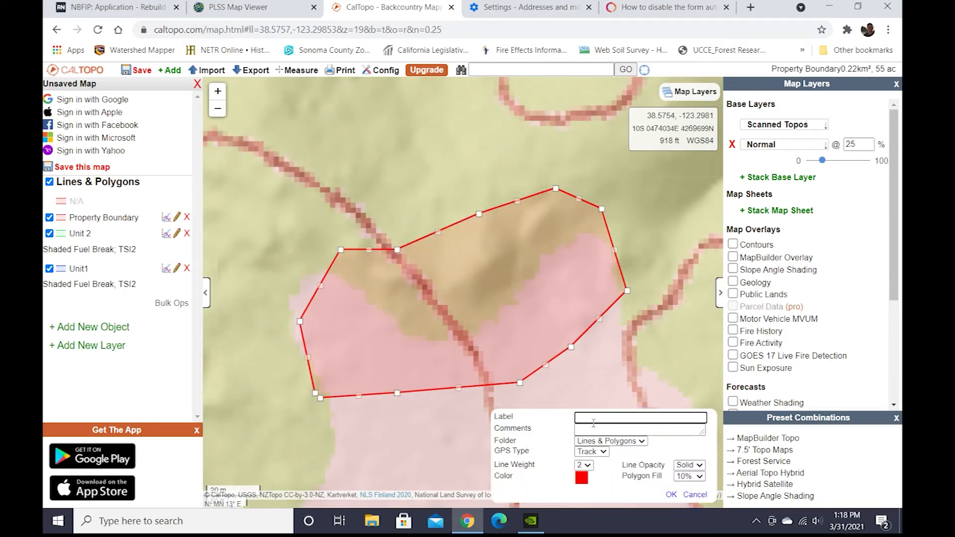
pyautogui.write('Unit')
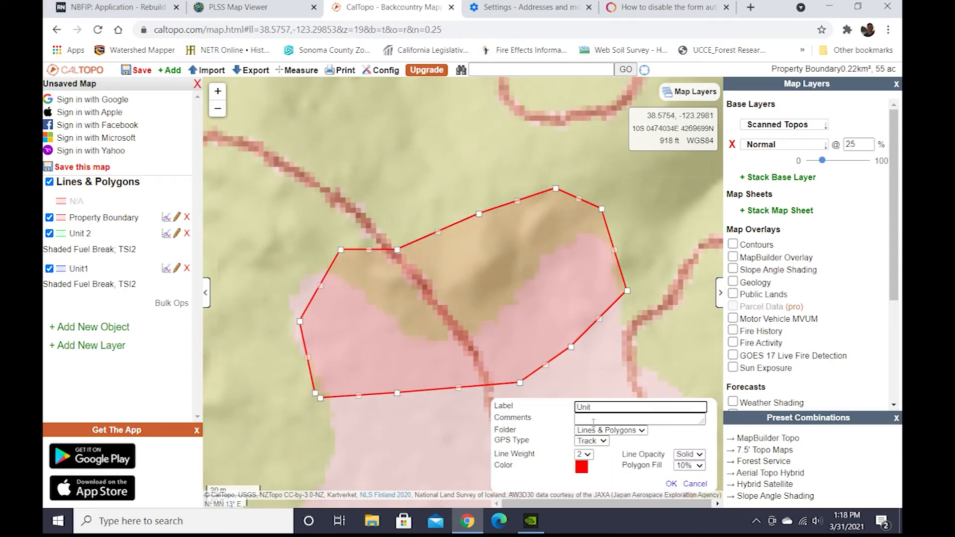
pyautogui.click(593, 422)
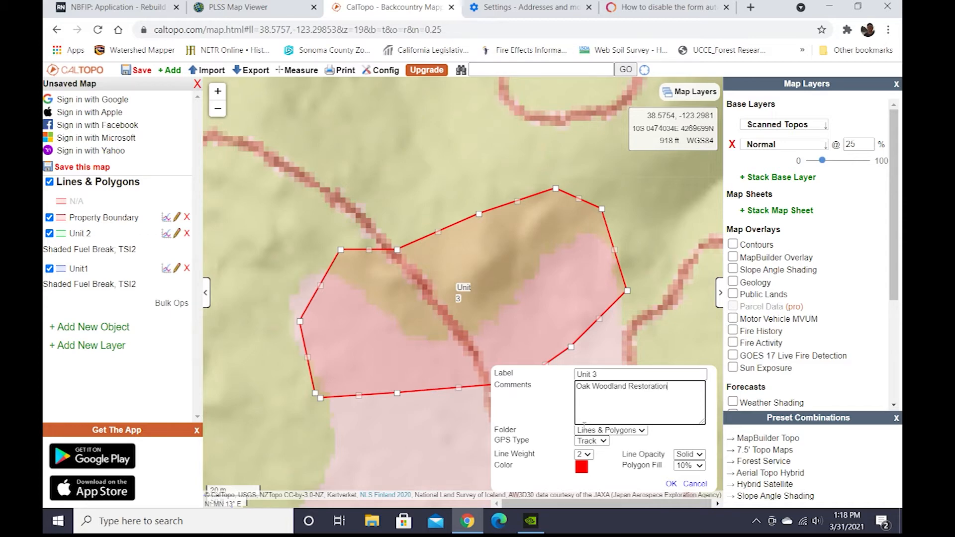
# Set Unit 3's colour to magenta.
pyautogui.click(561, 418)
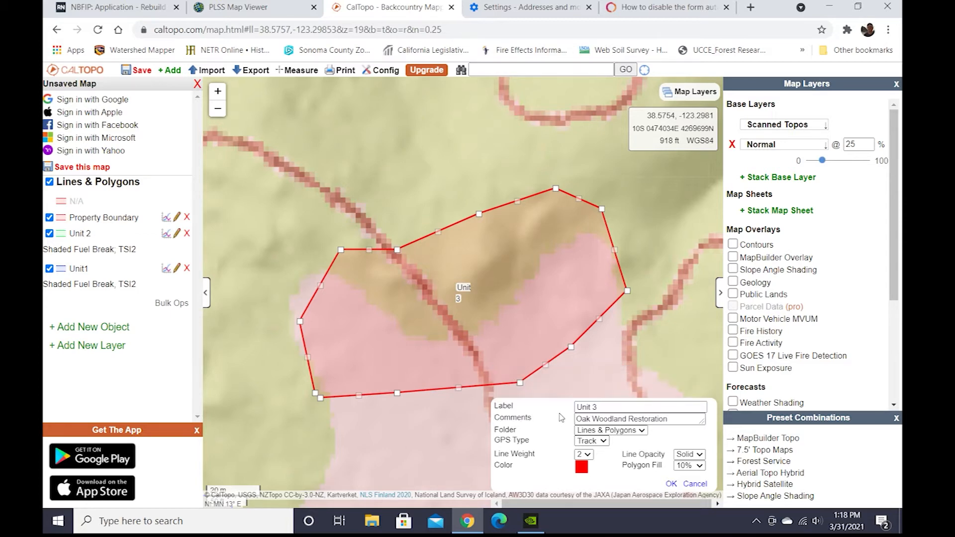
pyautogui.click(581, 467)
pyautogui.moveTo(495, 229); pyautogui.dragTo(495, 252)
pyautogui.click(573, 367)
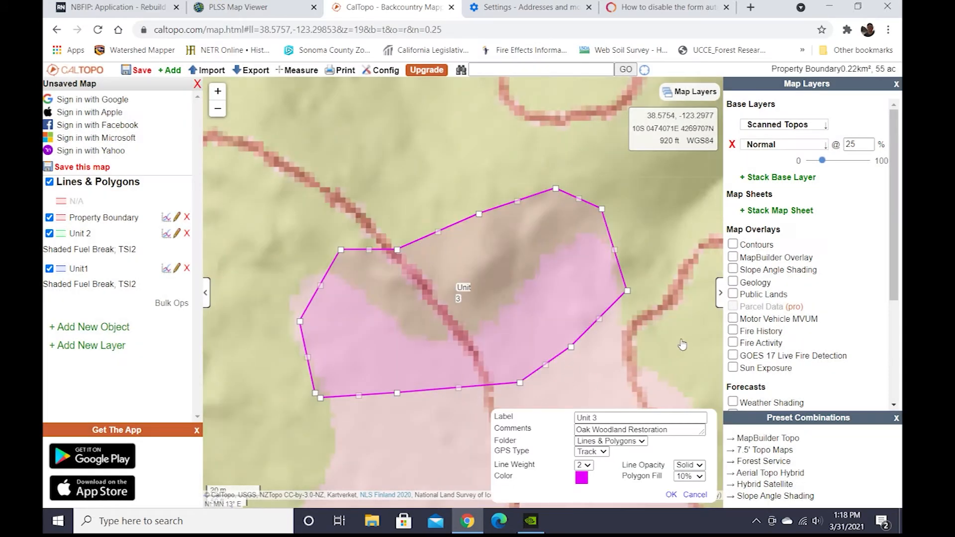
# Review the polygons' areas in the bulk operations list, then save Unit 3.
pyautogui.scroll(-3, 638, 334)
pyautogui.scroll(-4, 640, 336)
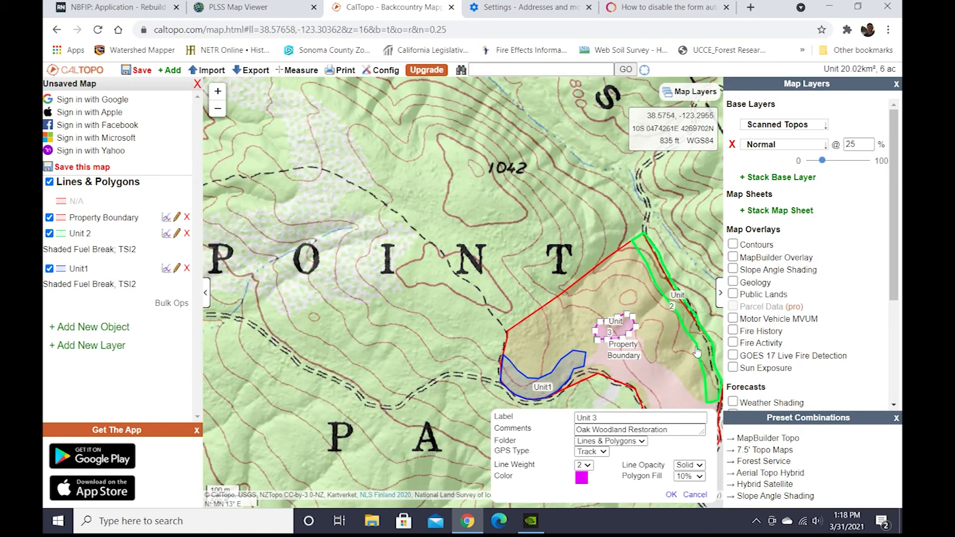
pyautogui.moveTo(691, 258); pyautogui.dragTo(611, 223)
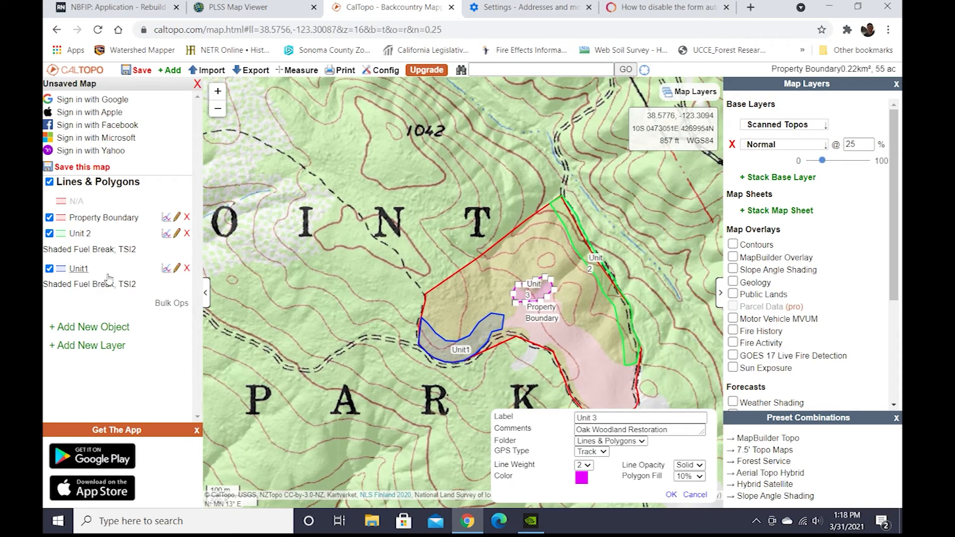
pyautogui.click(166, 307)
pyautogui.click(438, 289)
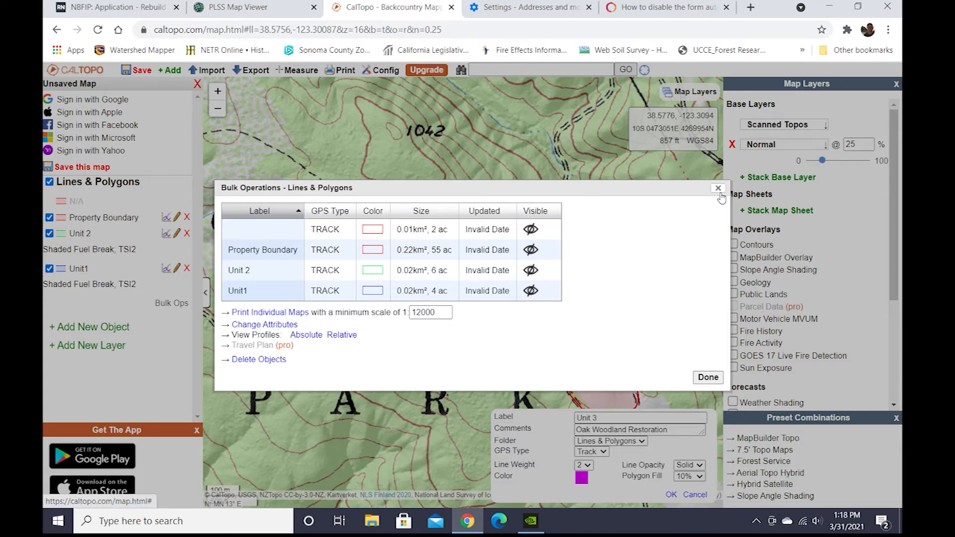
pyautogui.click(708, 378)
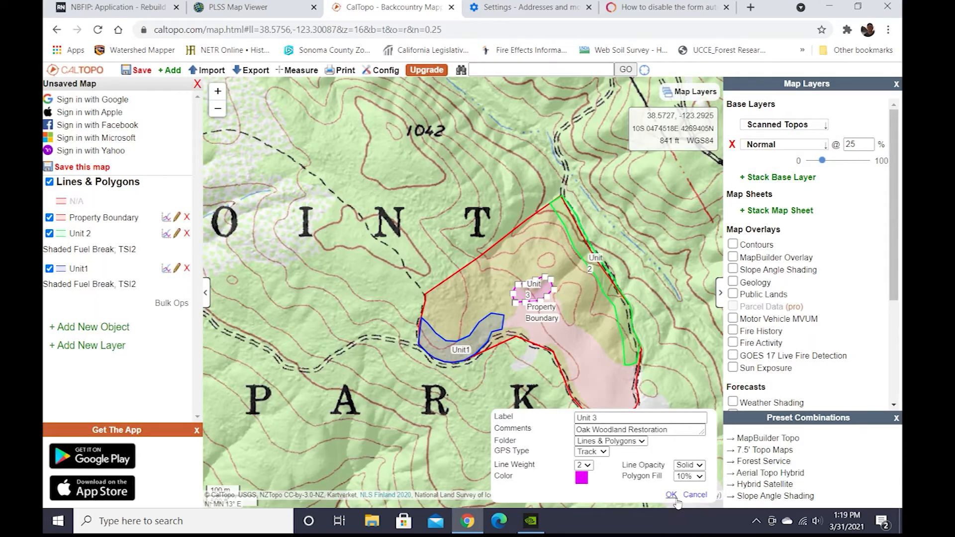
pyautogui.click(672, 495)
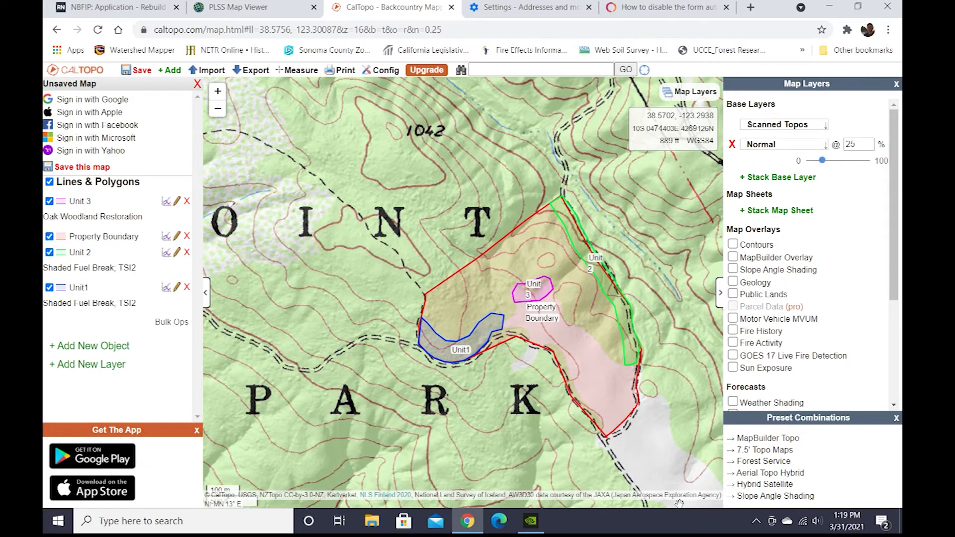
# Reopen the polygon list, then switch to the application form and select the Property Legal Description: Section field.
pyautogui.click(167, 323)
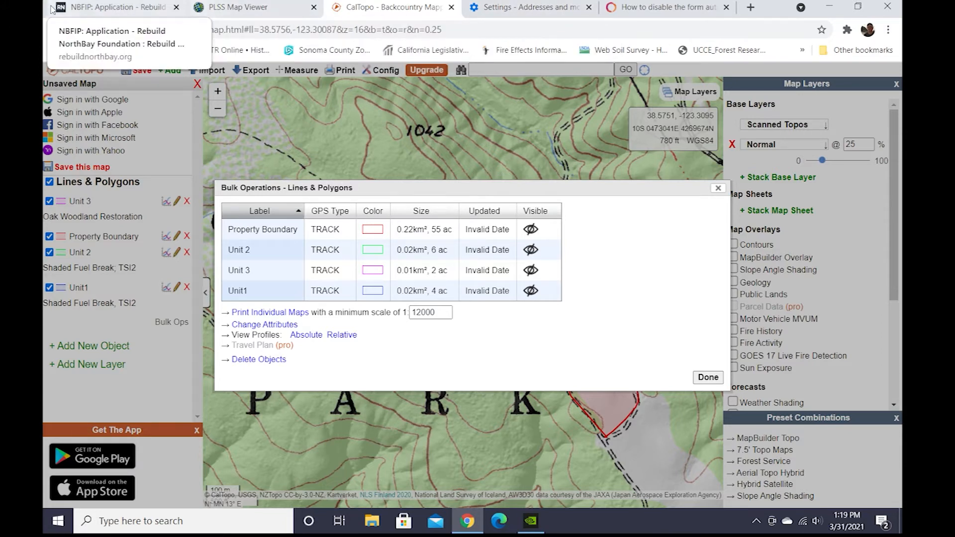
pyautogui.click(93, 11)
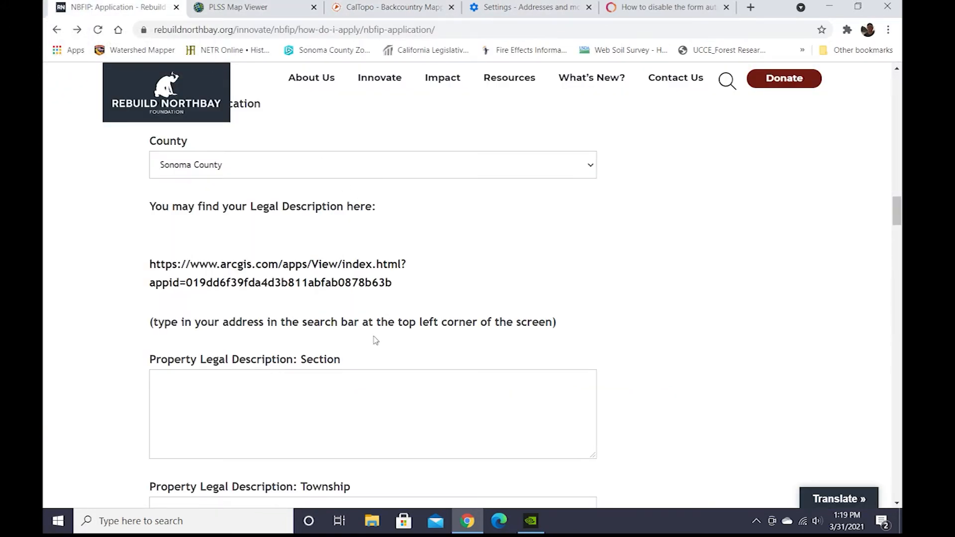
pyautogui.scroll(-1, 380, 337)
pyautogui.click(225, 330)
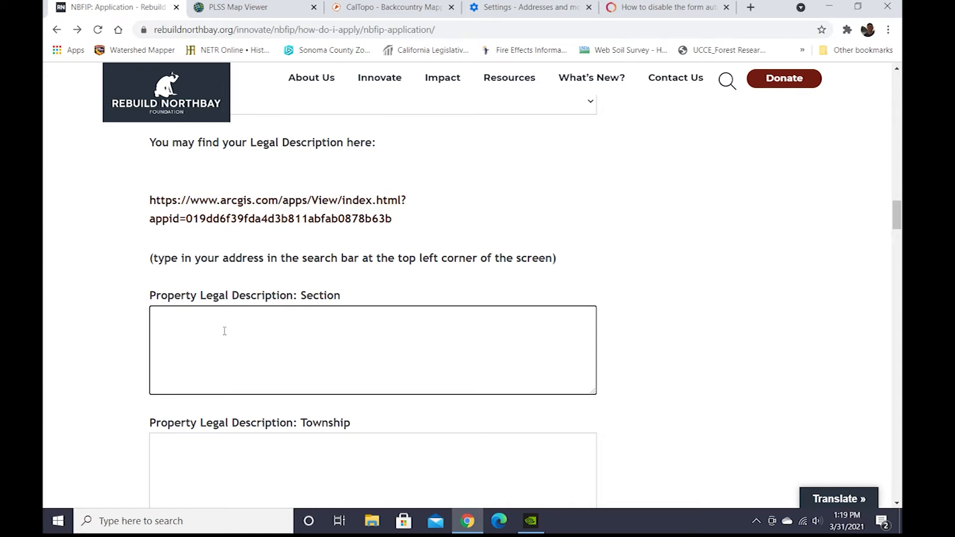
# Close the polygon list, locate the property's township, range and section on the map, and enter T9N, R13W, Sec 34 as the Section.
pyautogui.click(378, 9)
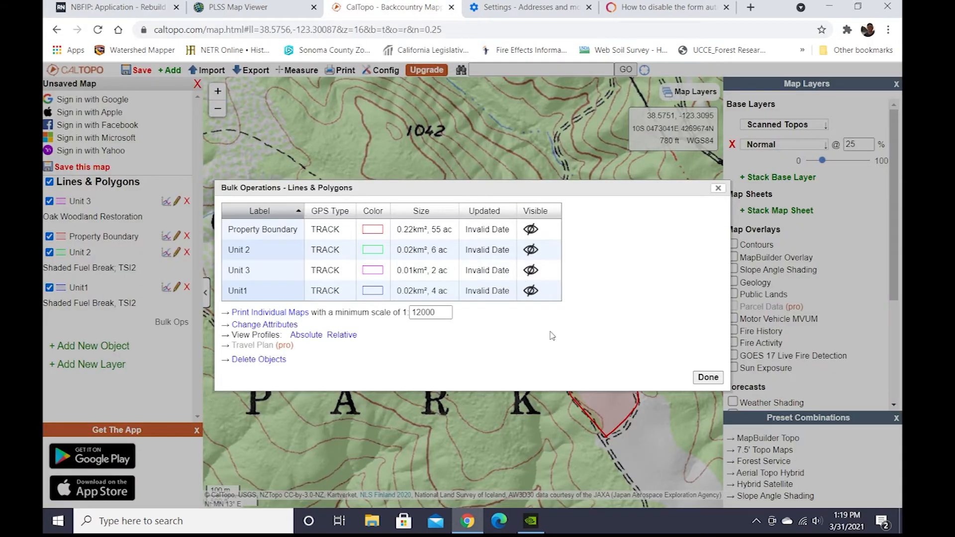
pyautogui.click(718, 188)
pyautogui.scroll(-1, 616, 378)
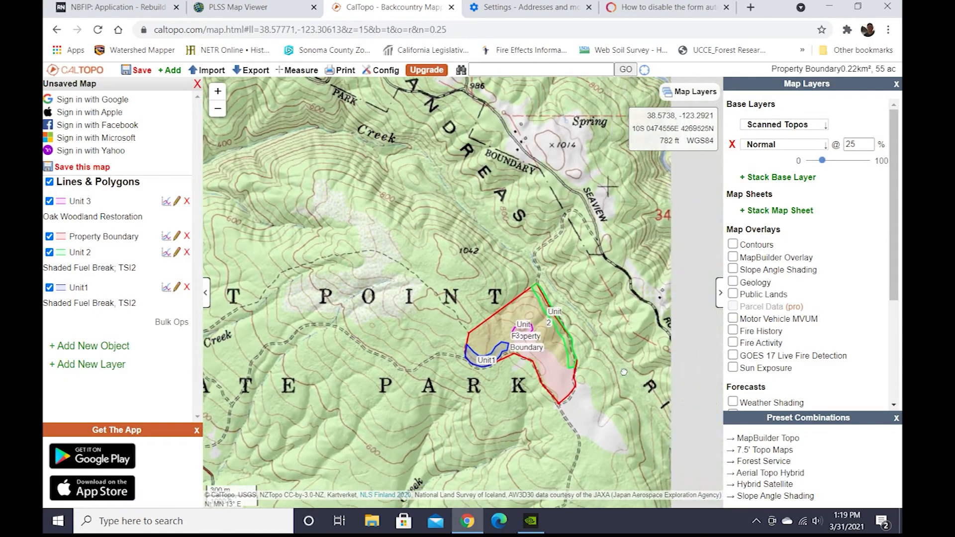
pyautogui.moveTo(623, 372); pyautogui.dragTo(541, 313)
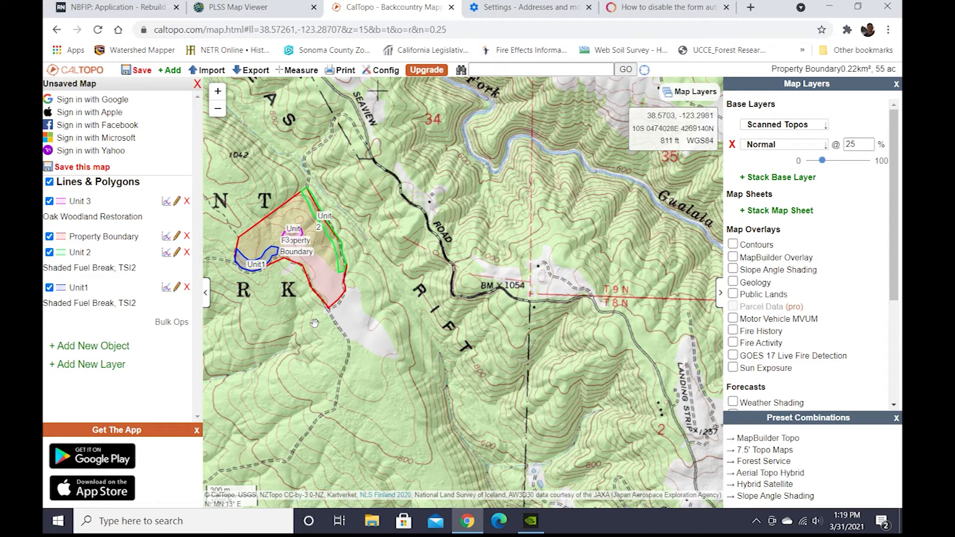
pyautogui.moveTo(391, 204); pyautogui.dragTo(503, 254)
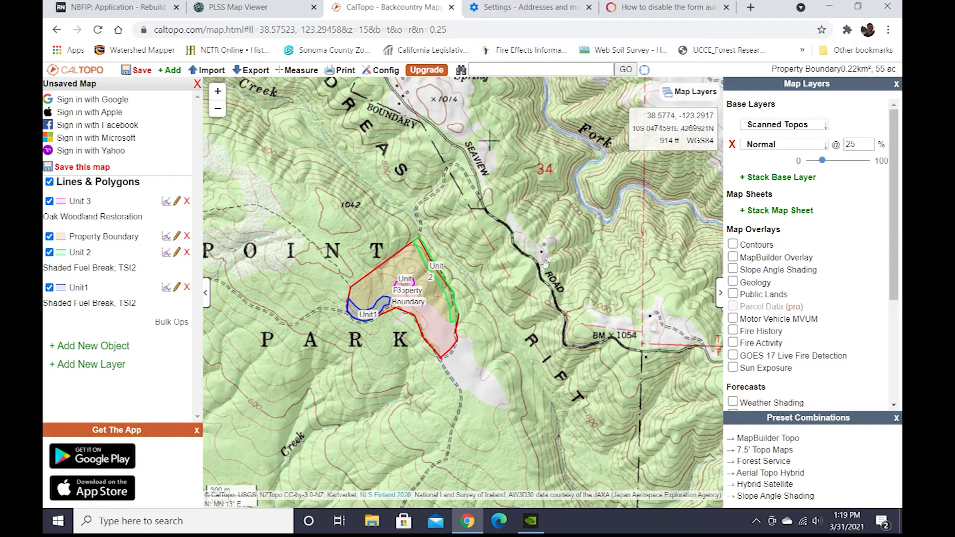
pyautogui.click(105, 7)
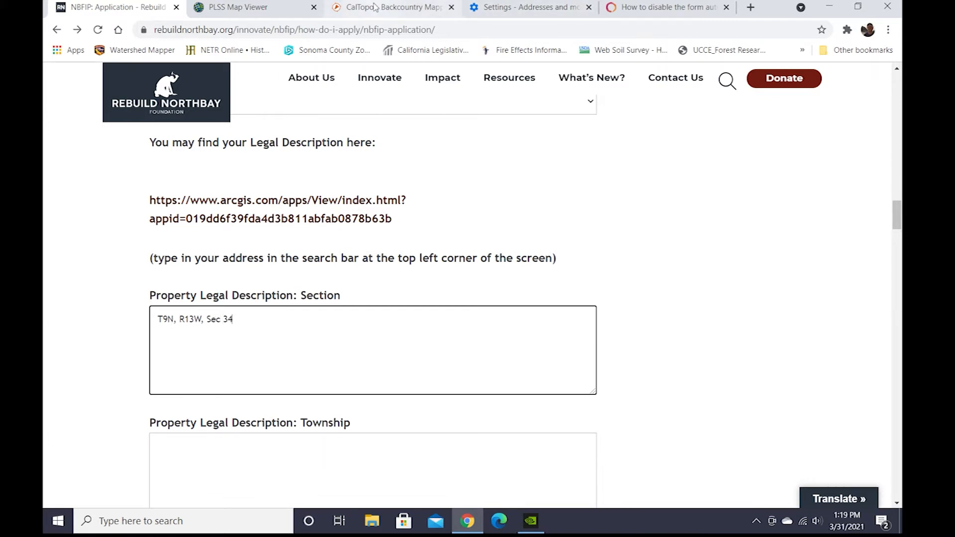
# Check the map for the adjoining section and change the Section entry to T9N, R13W, Sec 33 & 34.
pyautogui.click(393, 7)
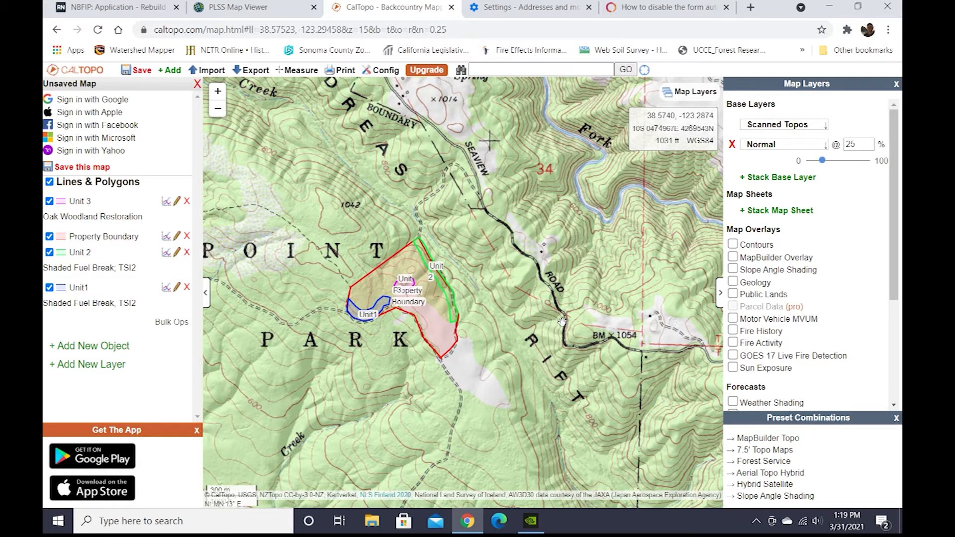
pyautogui.moveTo(391, 111); pyautogui.dragTo(447, 246)
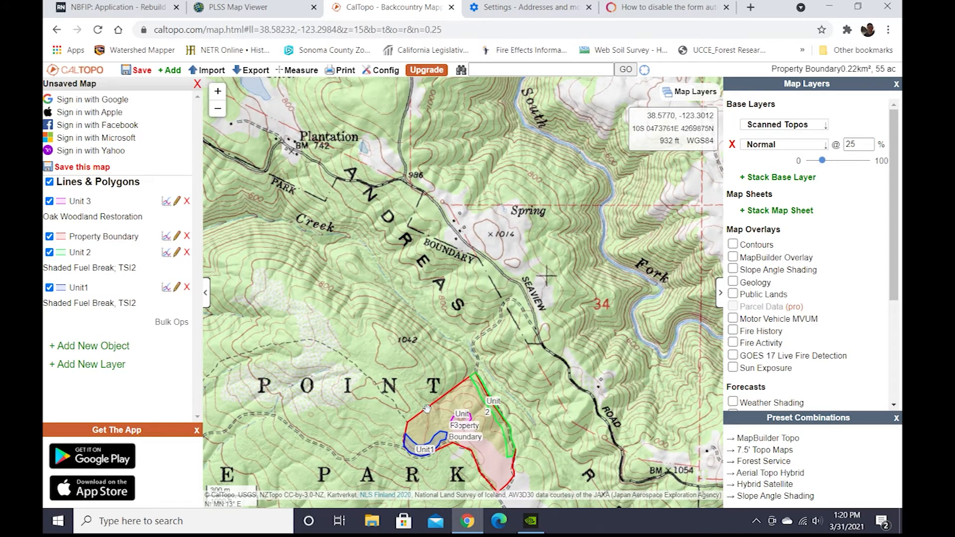
pyautogui.moveTo(572, 352); pyautogui.dragTo(577, 312)
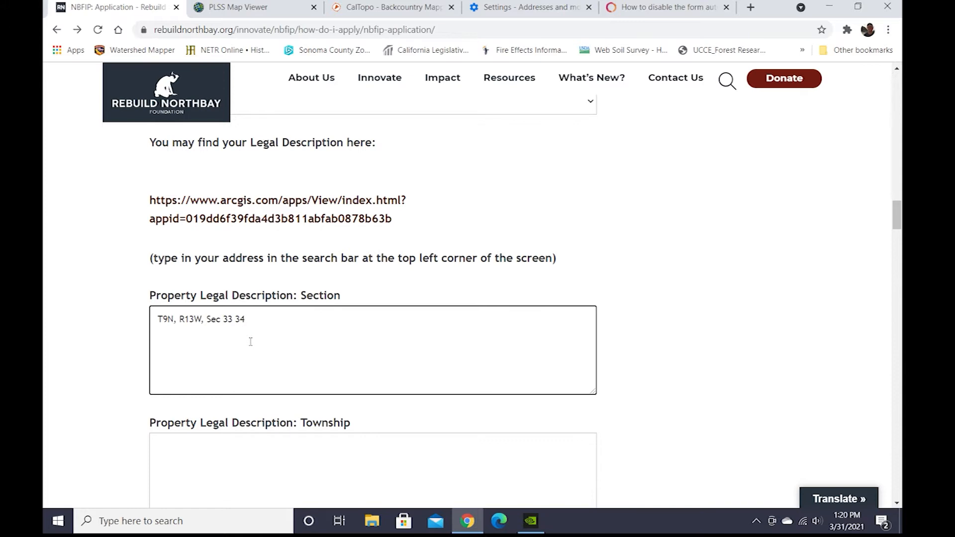
pyautogui.write('&')
pyautogui.scroll(-2, 453, 397)
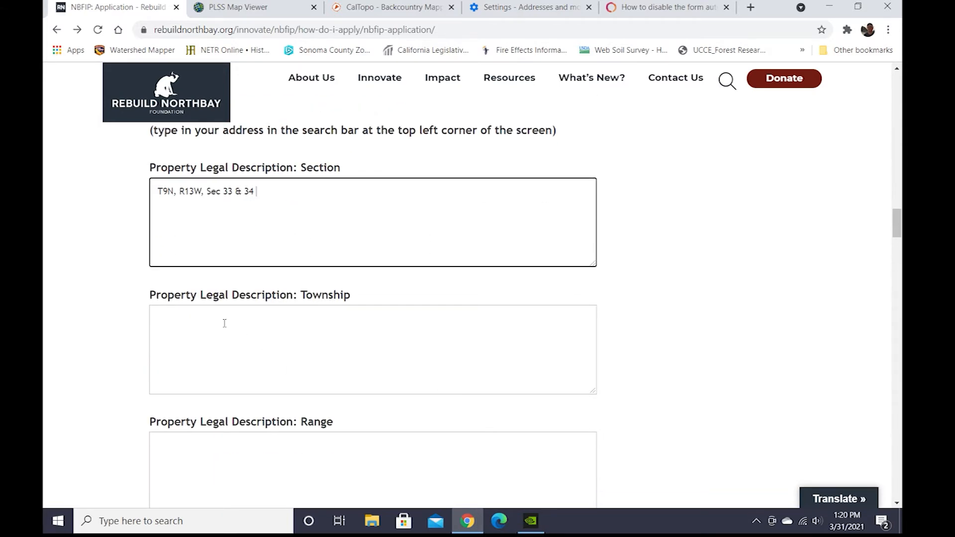
# Reduce the Section entry to Sec 33 & 34 and enter 9N as the Township and 13W as the Range.
pyautogui.scroll(-1, 266, 241)
pyautogui.scroll(3, 260, 245)
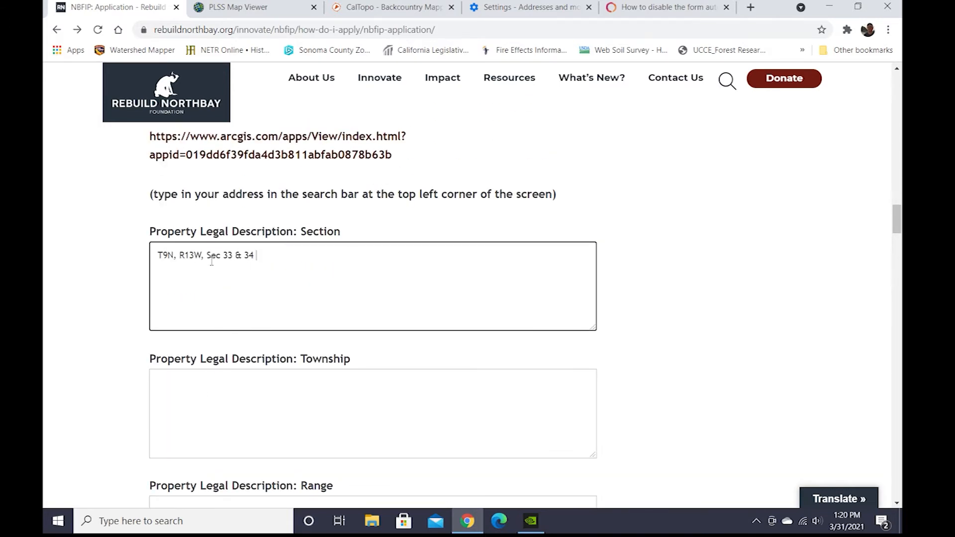
pyautogui.moveTo(204, 256); pyautogui.dragTo(113, 252)
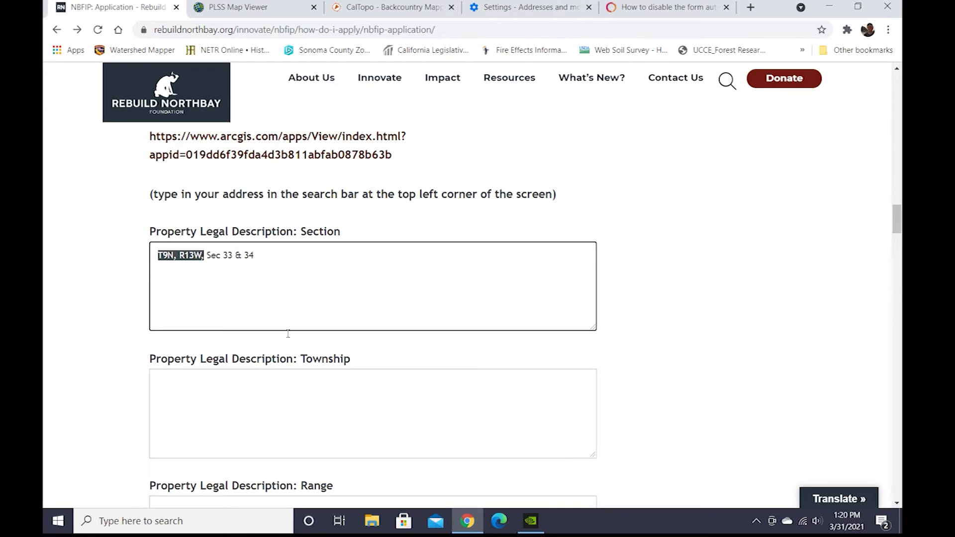
pyautogui.click(239, 388)
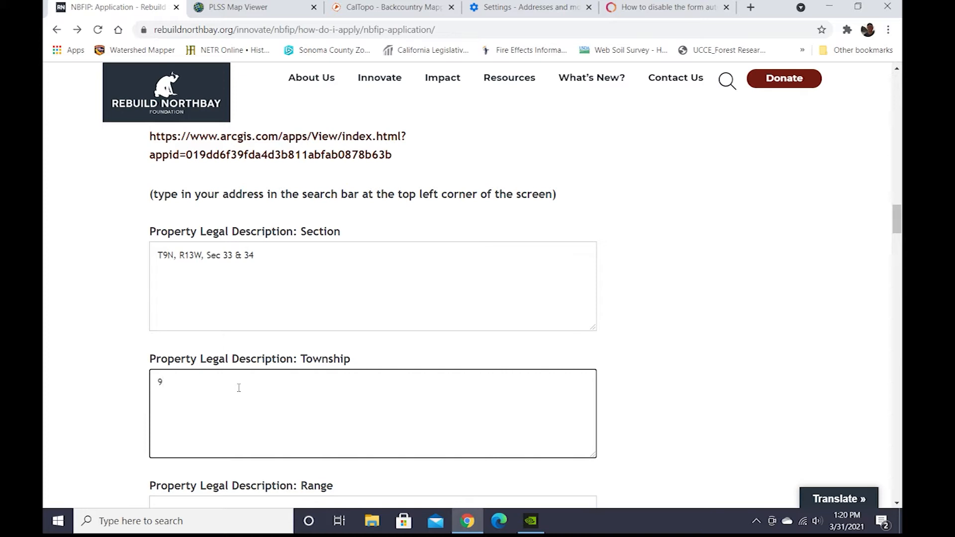
pyautogui.scroll(-2, 239, 388)
pyautogui.click(215, 381)
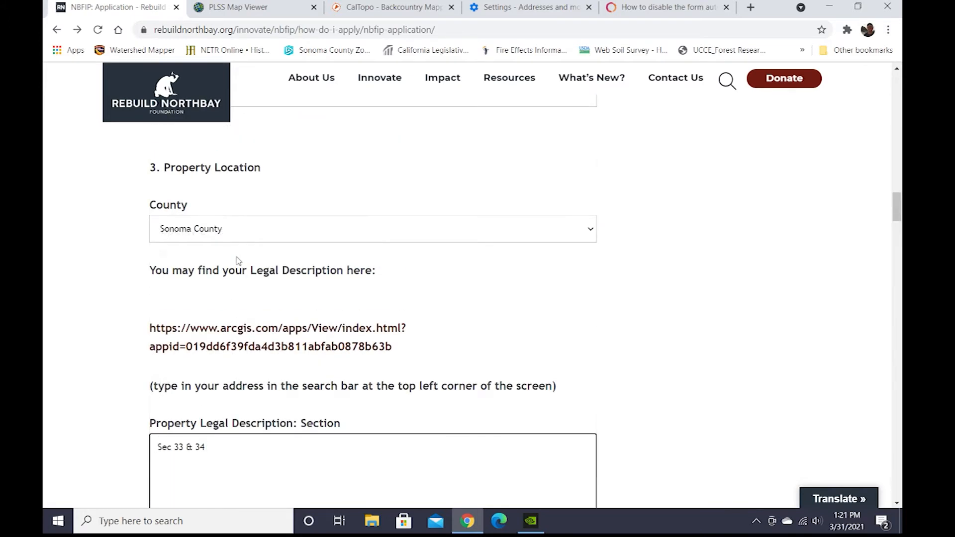
pyautogui.scroll(-5, 249, 273)
pyautogui.scroll(-2, 246, 271)
pyautogui.scroll(2, 245, 271)
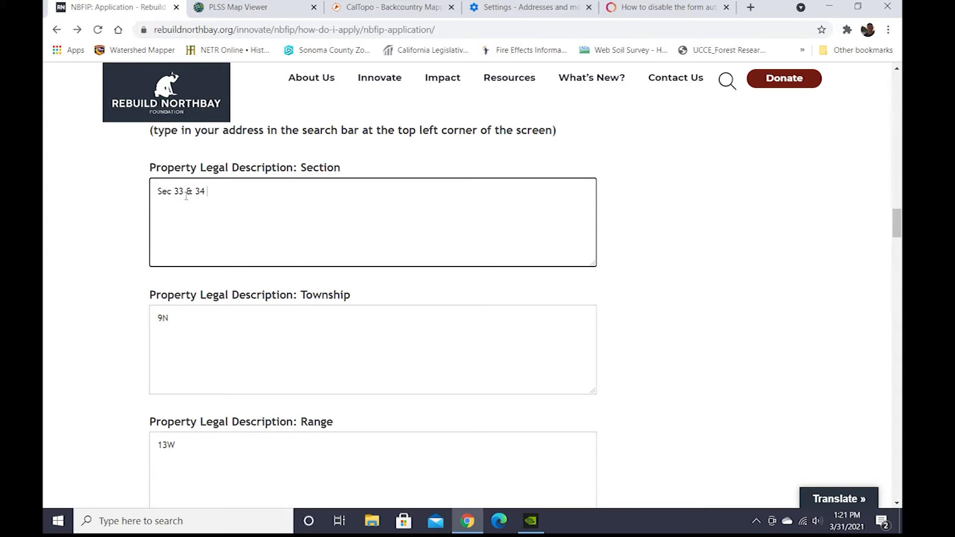
pyautogui.scroll(-3, 219, 209)
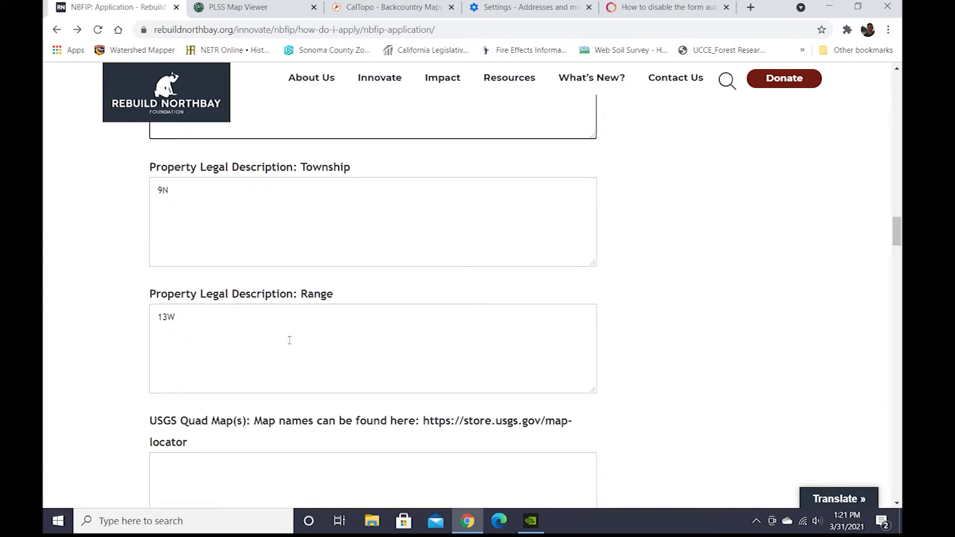
# Switch to the CalTopo map and pan around the property to examine its surroundings.
pyautogui.click(366, 9)
pyautogui.moveTo(607, 351); pyautogui.dragTo(482, 263)
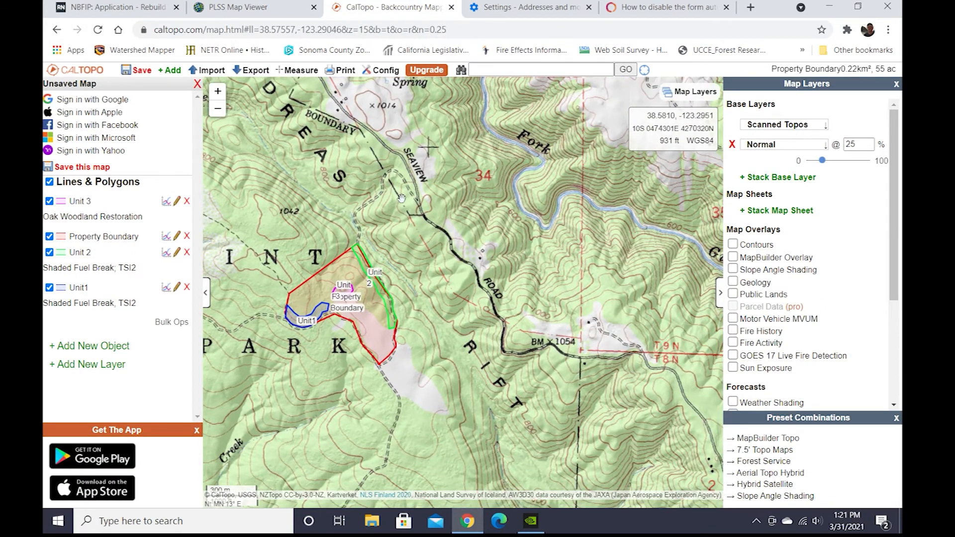
pyautogui.moveTo(400, 197); pyautogui.dragTo(544, 433)
pyautogui.moveTo(591, 340); pyautogui.dragTo(547, 215)
pyautogui.moveTo(388, 326); pyautogui.dragTo(525, 353)
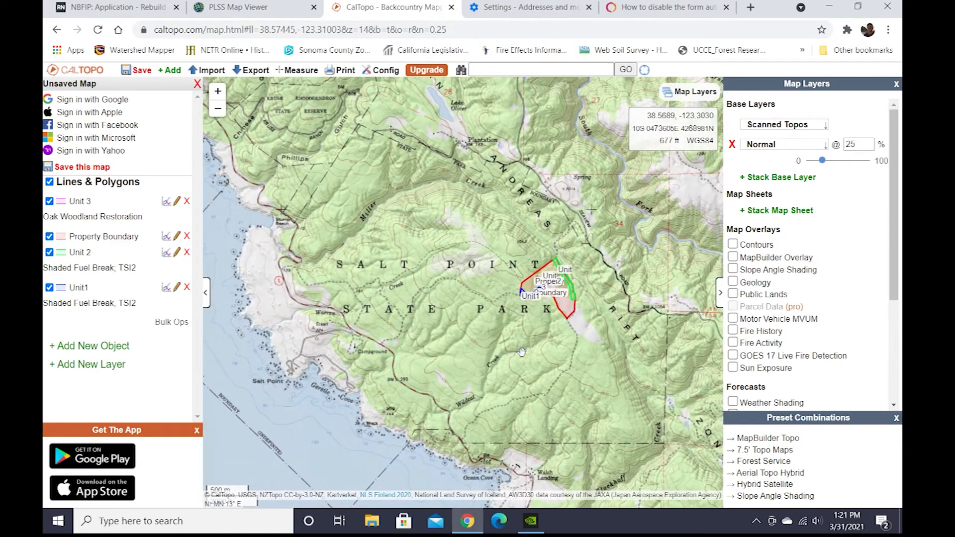
pyautogui.moveTo(421, 280); pyautogui.dragTo(298, 215)
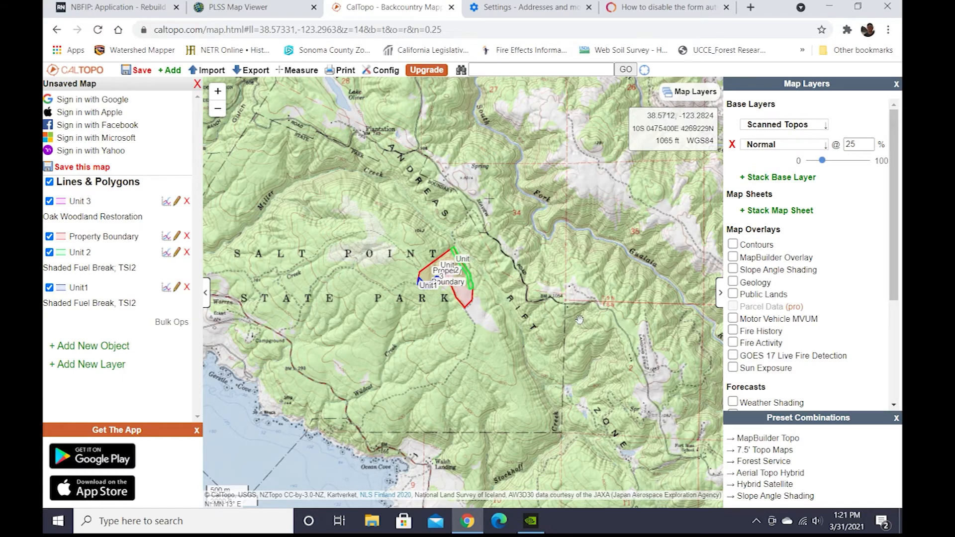
pyautogui.moveTo(587, 302); pyautogui.dragTo(424, 337)
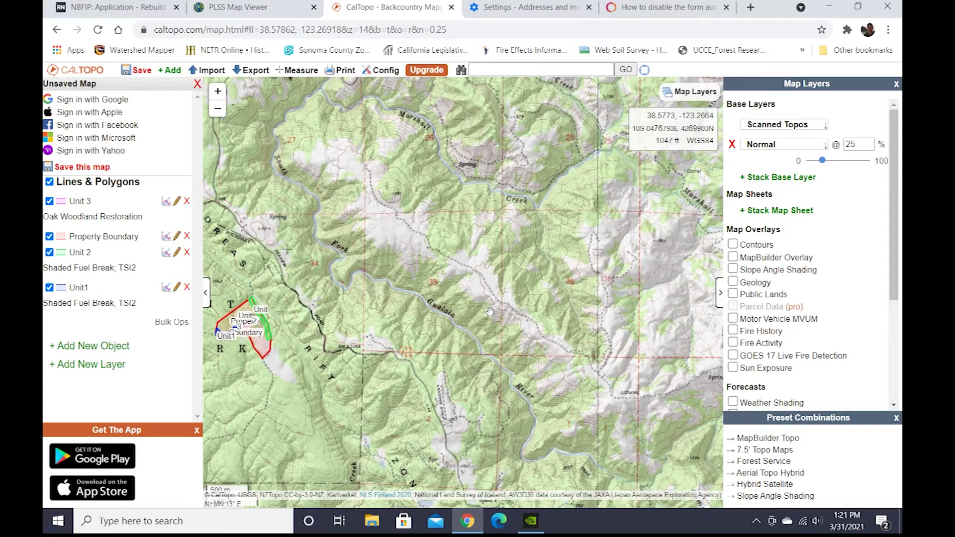
pyautogui.moveTo(318, 302); pyautogui.dragTo(611, 272)
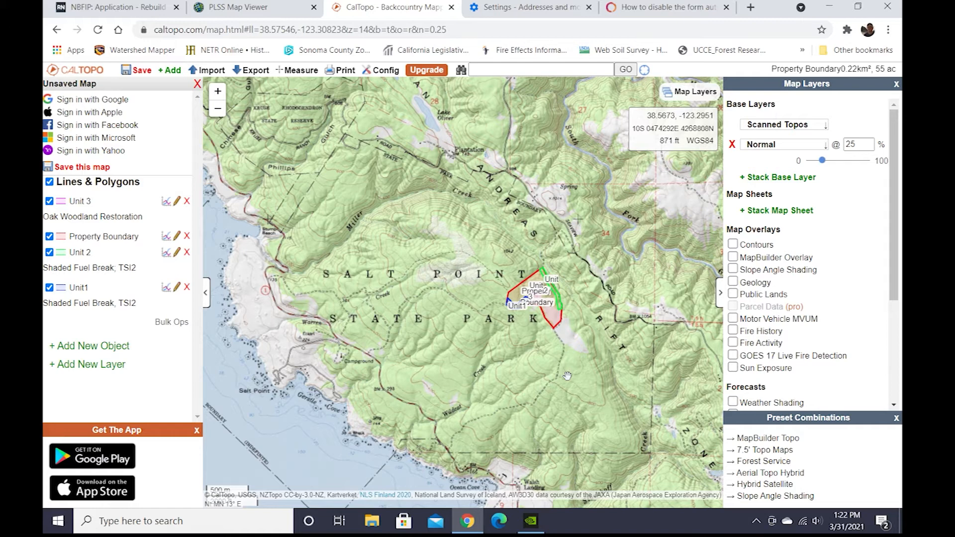
pyautogui.moveTo(633, 299); pyautogui.dragTo(645, 327)
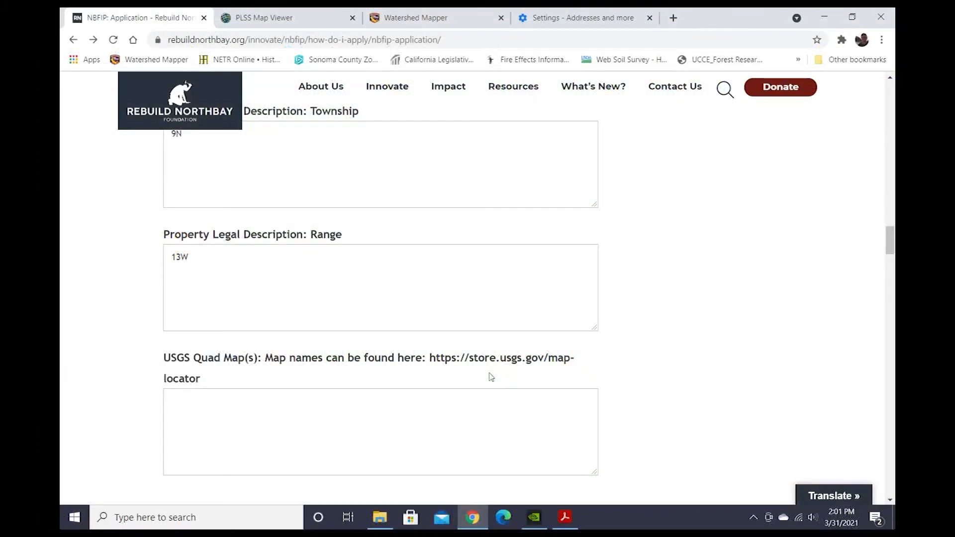
# Open the USGS map locator link given in the USGS Quad Map(s) question.
pyautogui.scroll(-1, 492, 376)
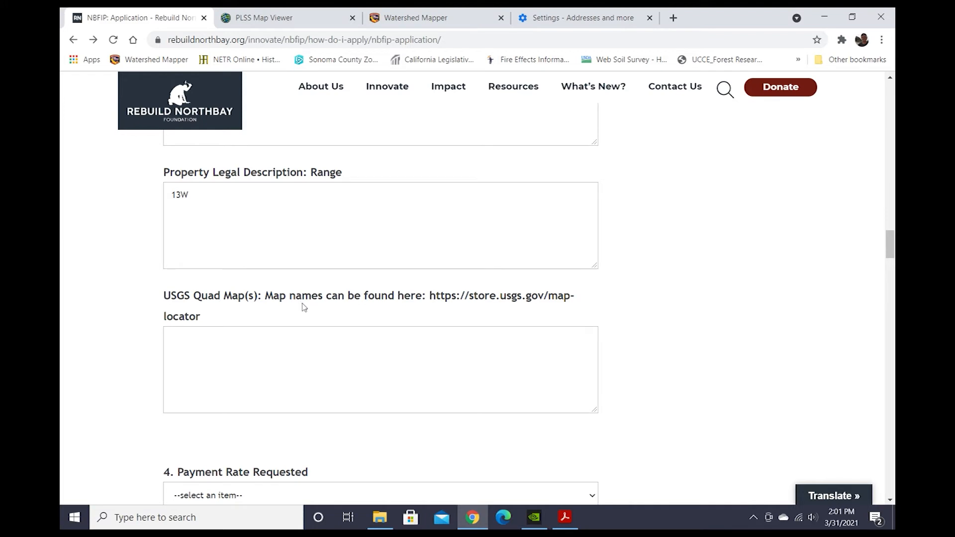
pyautogui.click(431, 298)
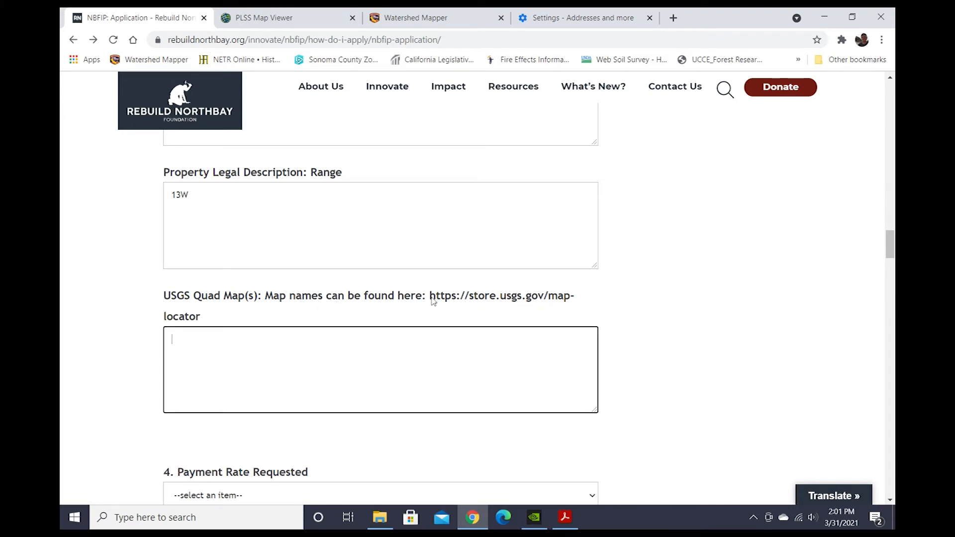
pyautogui.moveTo(430, 297); pyautogui.dragTo(256, 319)
pyautogui.rightClick(180, 318)
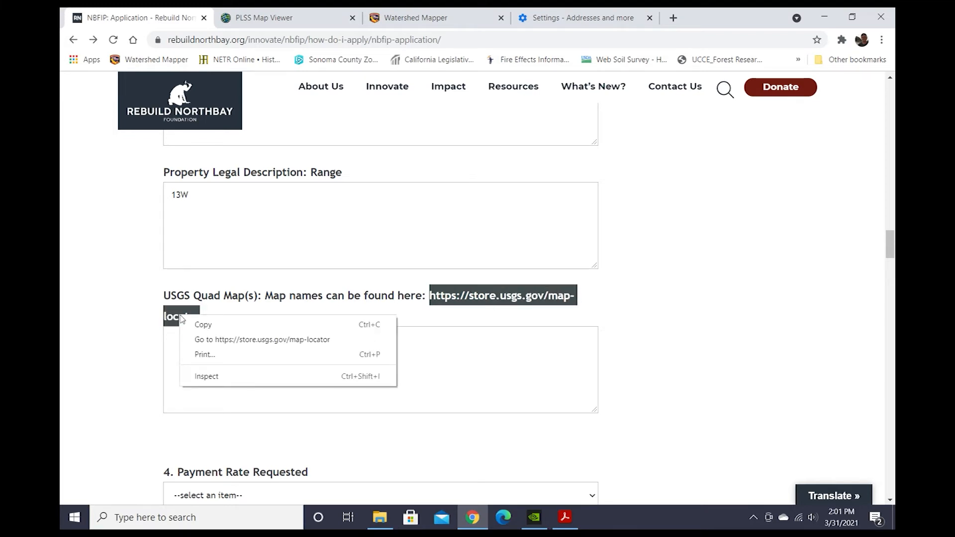
pyautogui.click(221, 340)
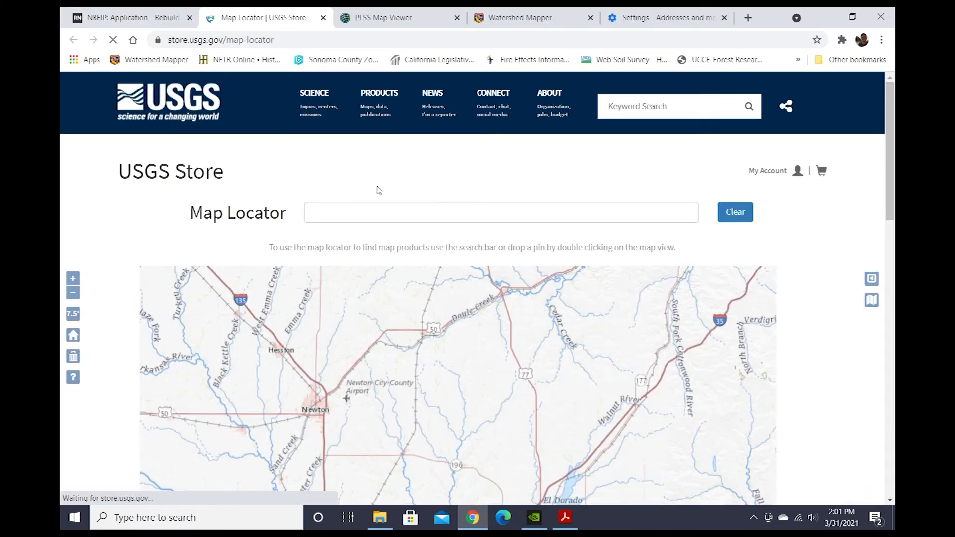
# Search the map locator for Salt Point State Park and zoom in on its quadrangle.
pyautogui.write('sa')
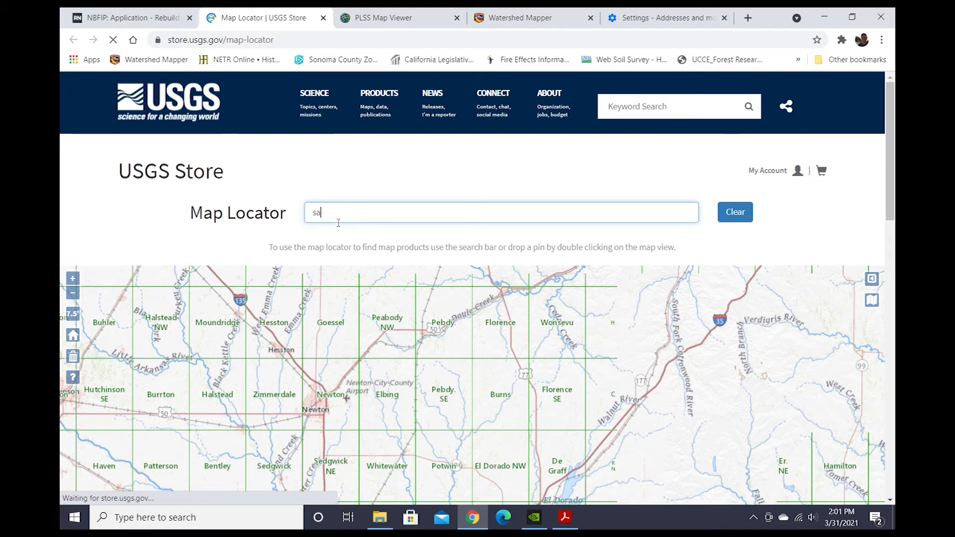
pyautogui.write('lt point')
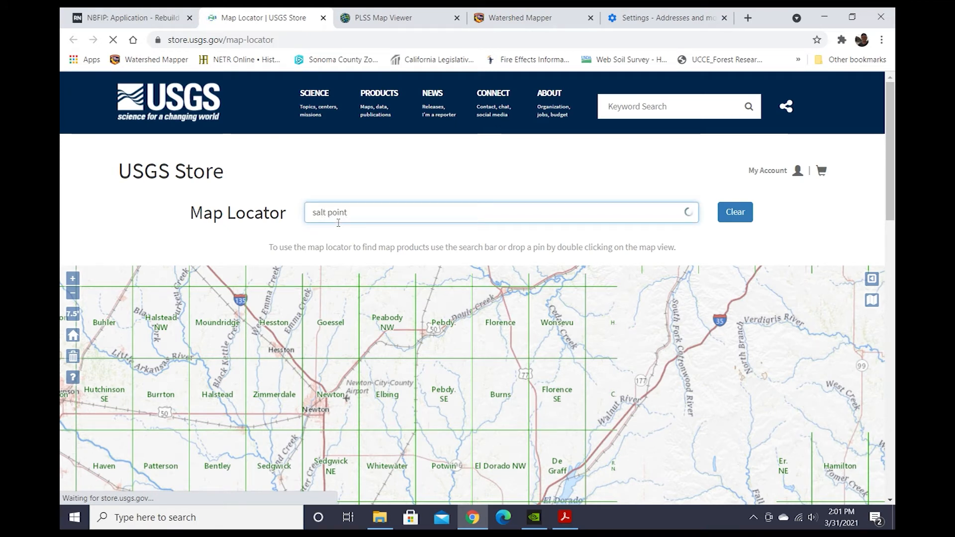
pyautogui.write(' state park')
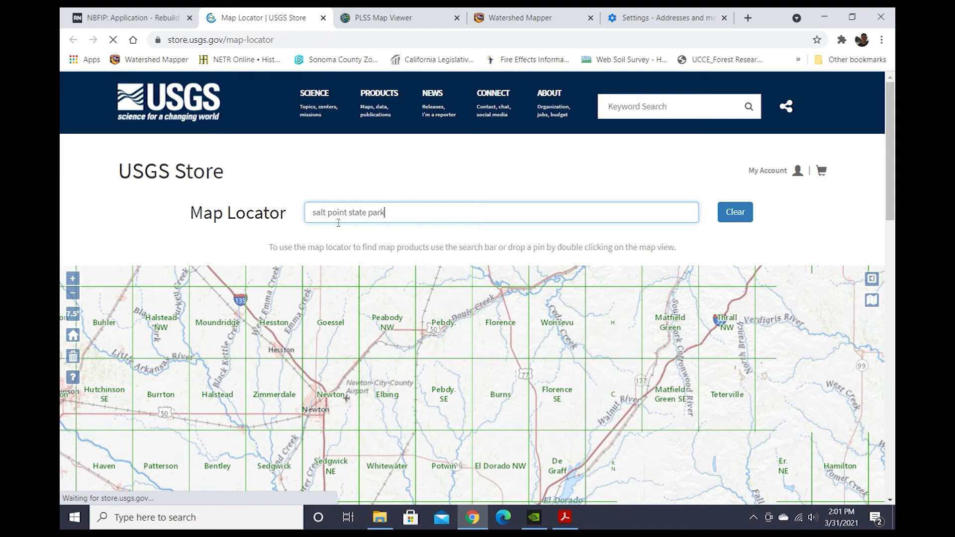
pyautogui.press('Return')
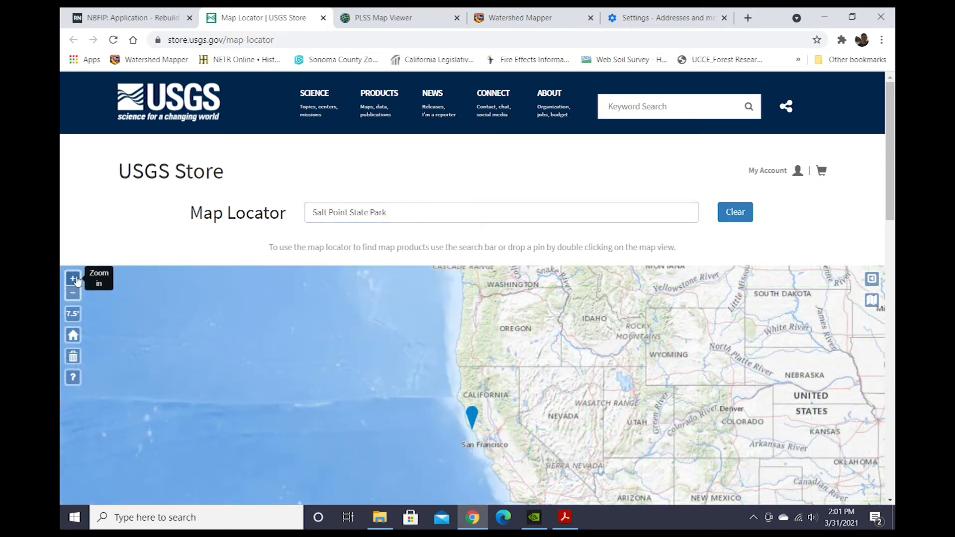
pyautogui.click(76, 281)
pyautogui.click(76, 280)
pyautogui.click(76, 280)
pyautogui.click(77, 281)
pyautogui.click(77, 281)
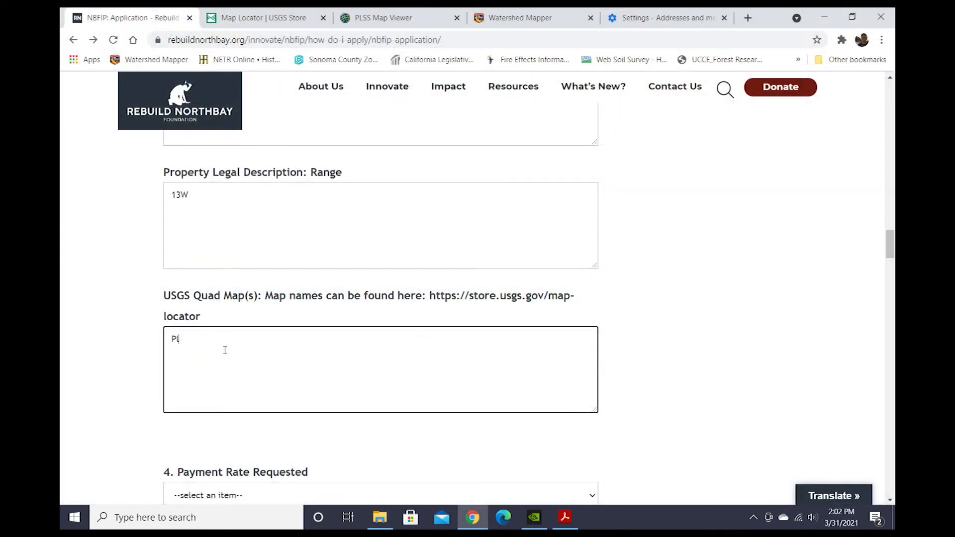
# Enter Plantation as the USGS Quad Map.
pyautogui.write('antation')
pyautogui.scroll(-5, 225, 349)
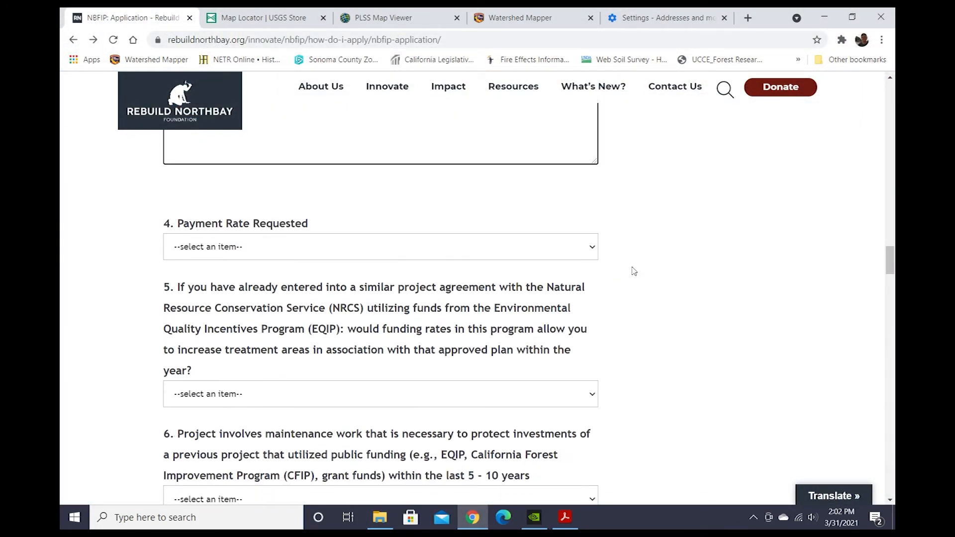
# Set Payment Rate Requested to Regular Incentive Rate (approx. 60%,[DAC 80%]).
pyautogui.click(593, 248)
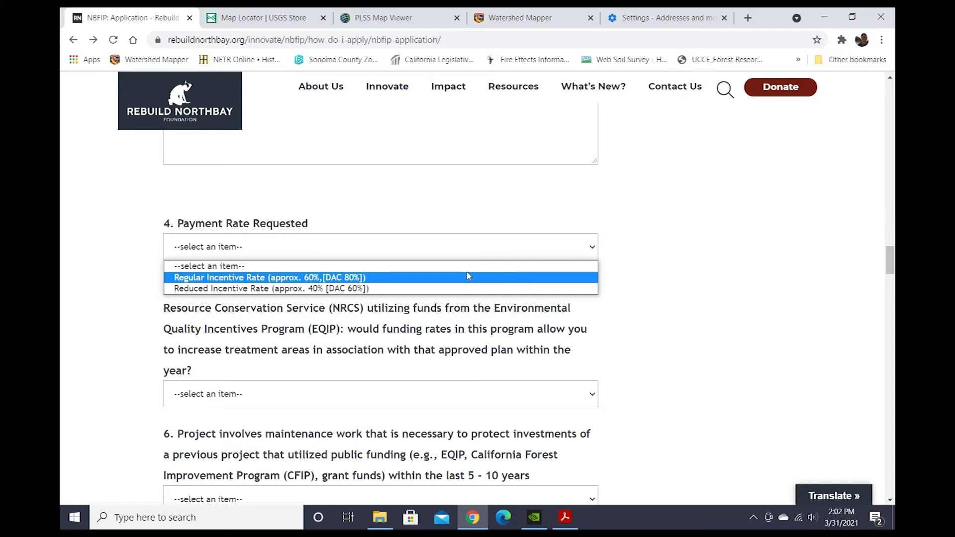
pyautogui.click(363, 278)
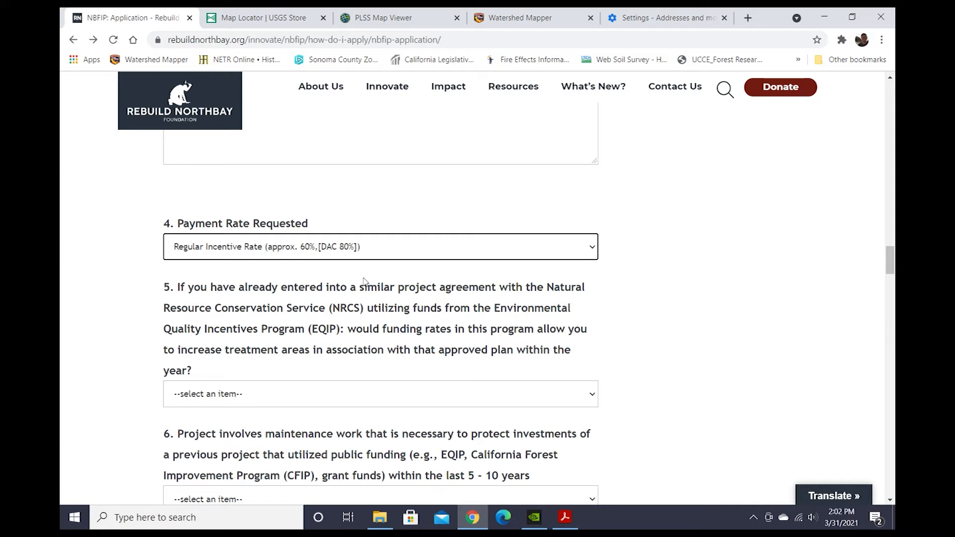
pyautogui.scroll(-2, 663, 328)
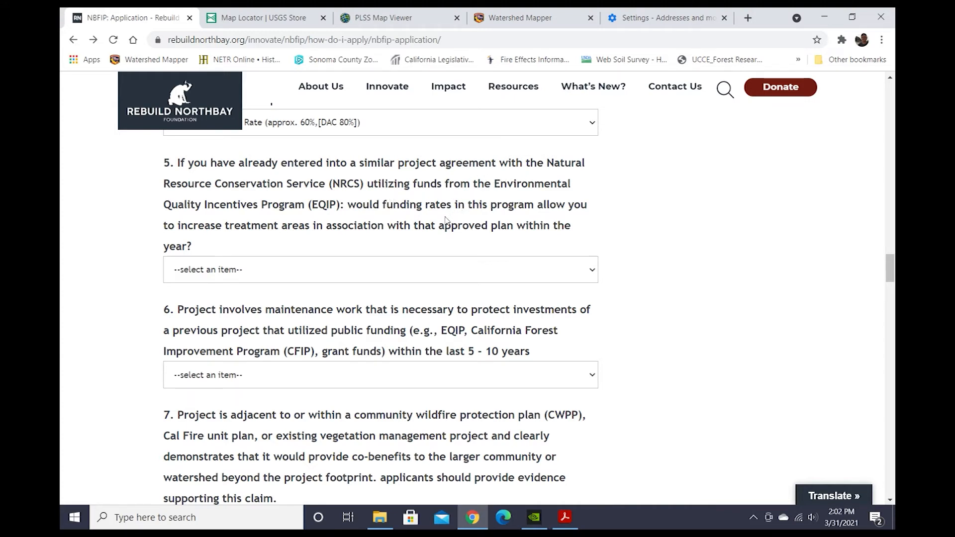
# Answer question 5 with No Increase in Treatment Acres/No EQIP funds.
pyautogui.click(365, 269)
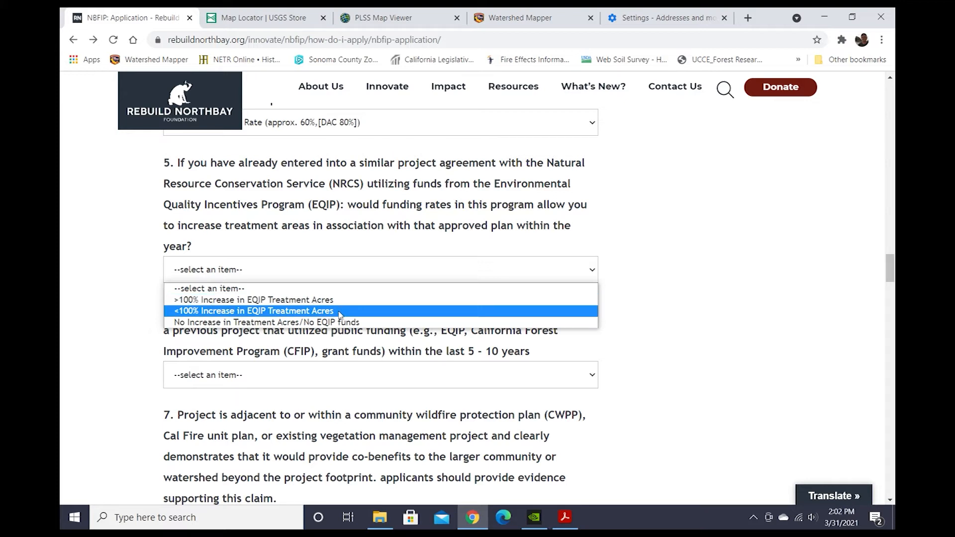
pyautogui.click(366, 324)
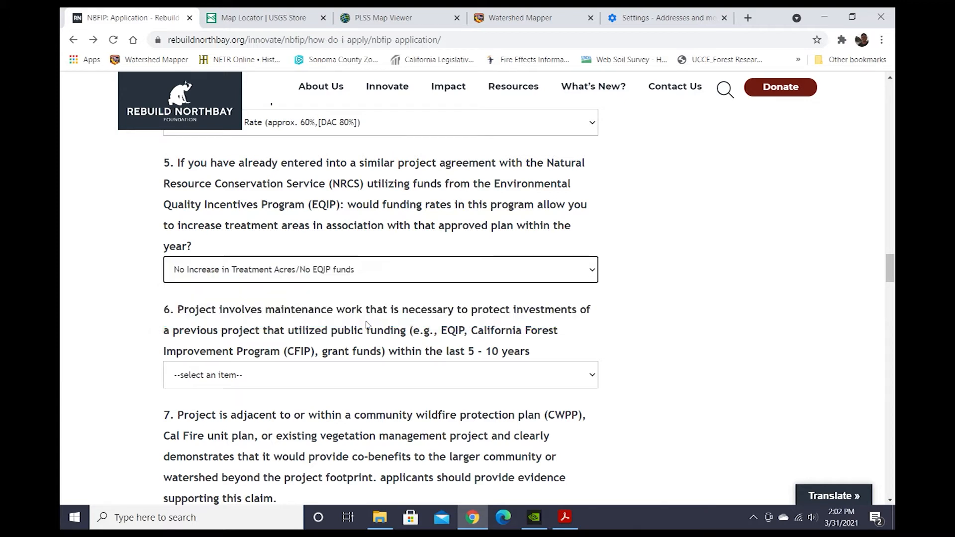
pyautogui.scroll(-1, 677, 317)
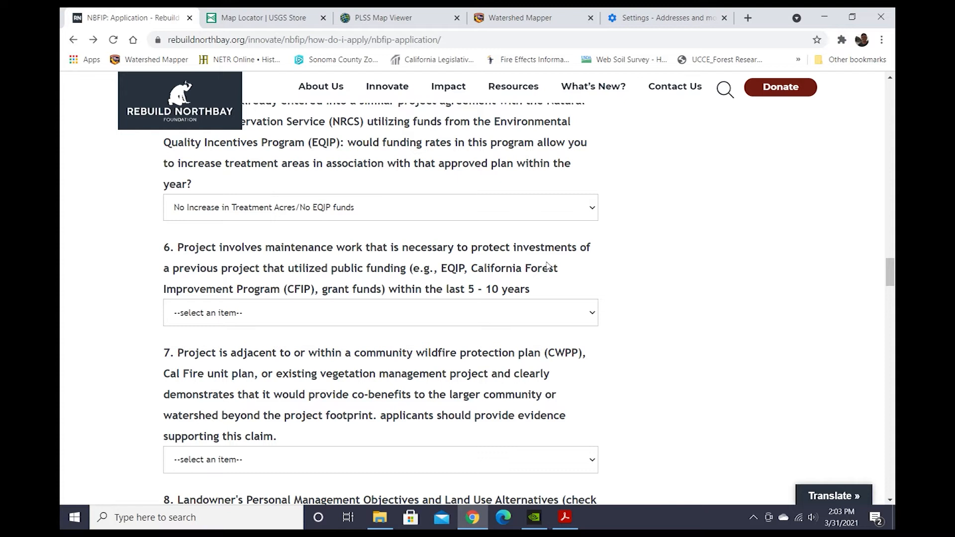
# Answer No to question 6 about maintenance of previously funded projects.
pyautogui.click(460, 319)
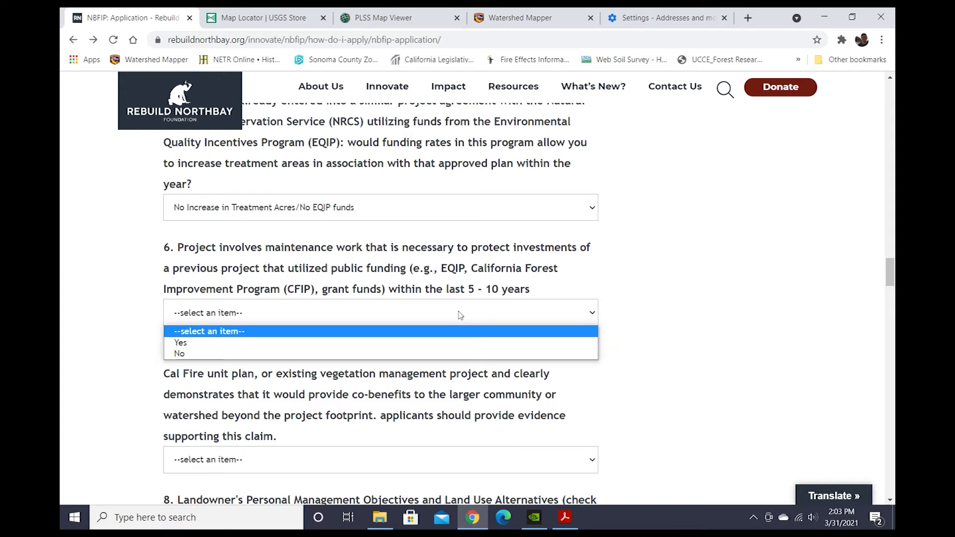
pyautogui.click(392, 354)
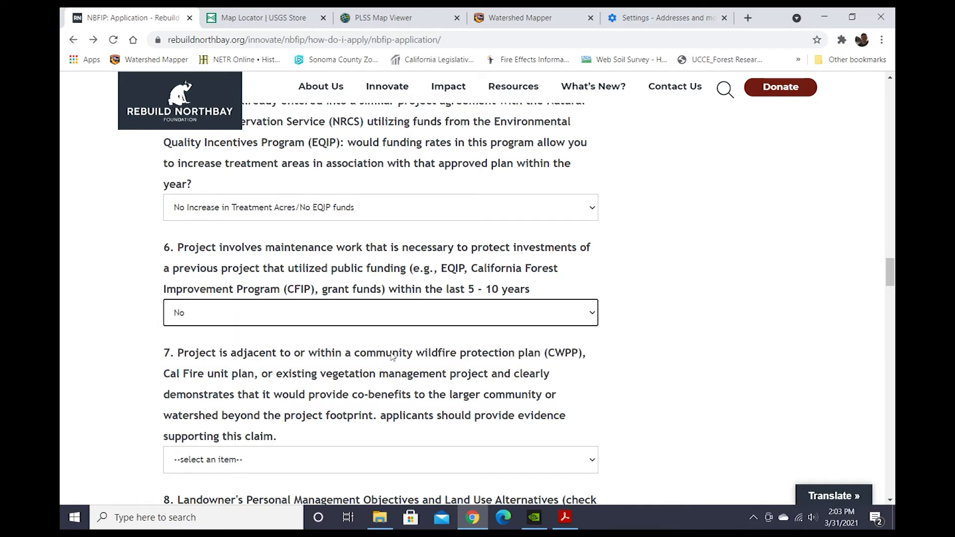
pyautogui.click(662, 346)
pyautogui.scroll(-3, 662, 346)
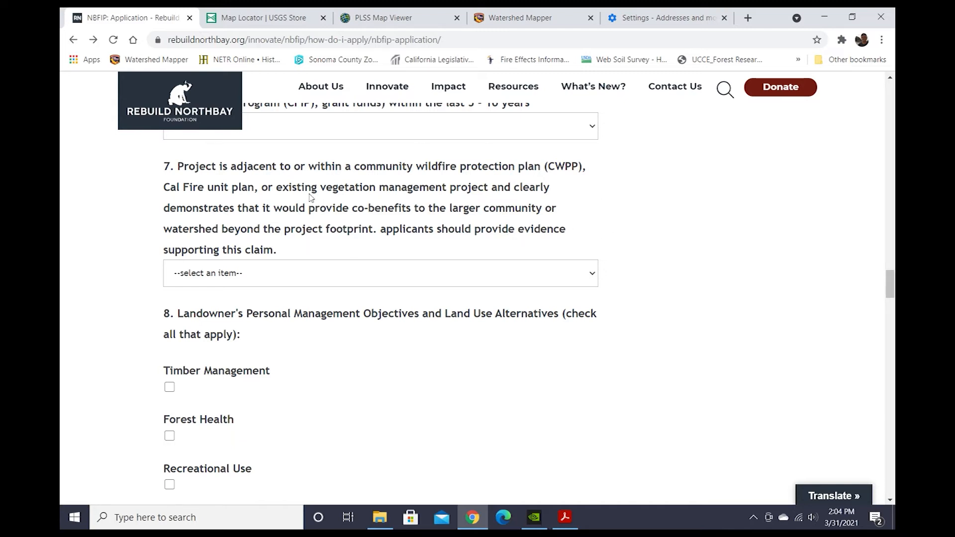
# Answer Yes to question 7 about adjacency to a community wildfire protection or Cal Fire unit plan.
pyautogui.click(269, 277)
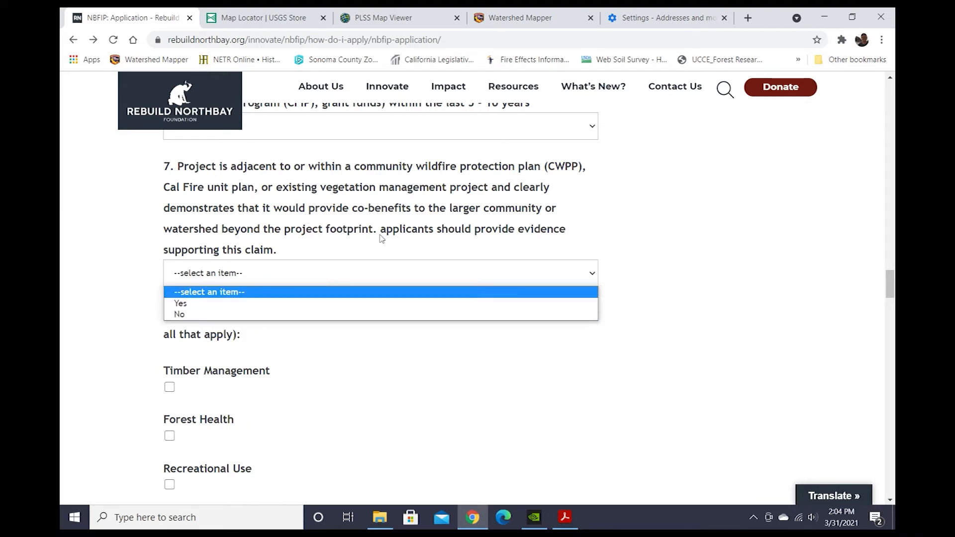
pyautogui.click(427, 303)
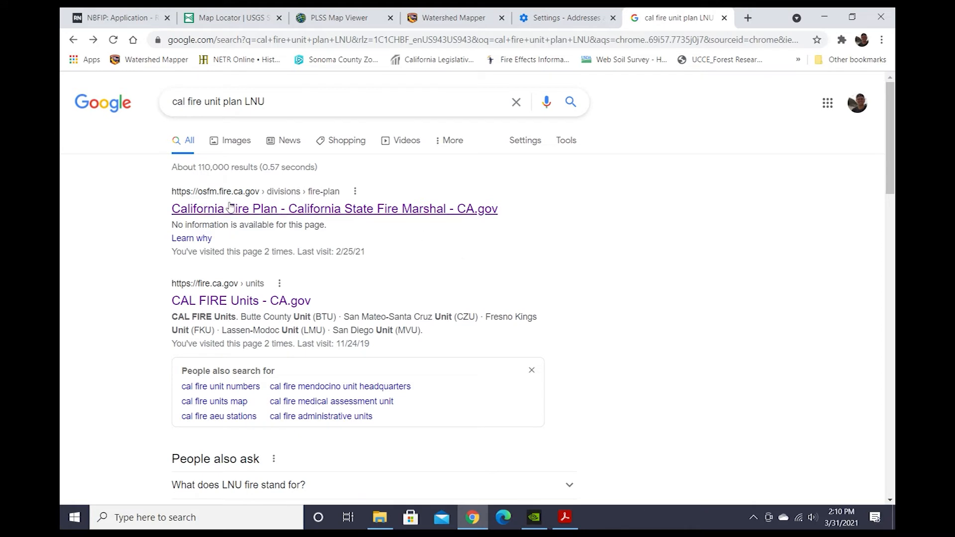
# Open the California Fire Plan page from the search results and browse its Unit Fire Plans list.
pyautogui.click(273, 211)
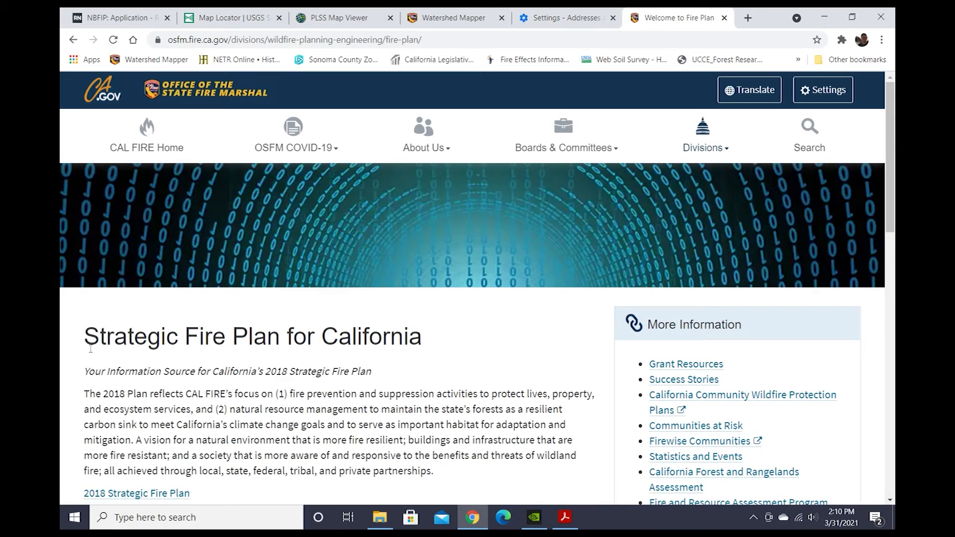
pyautogui.scroll(-7, 255, 341)
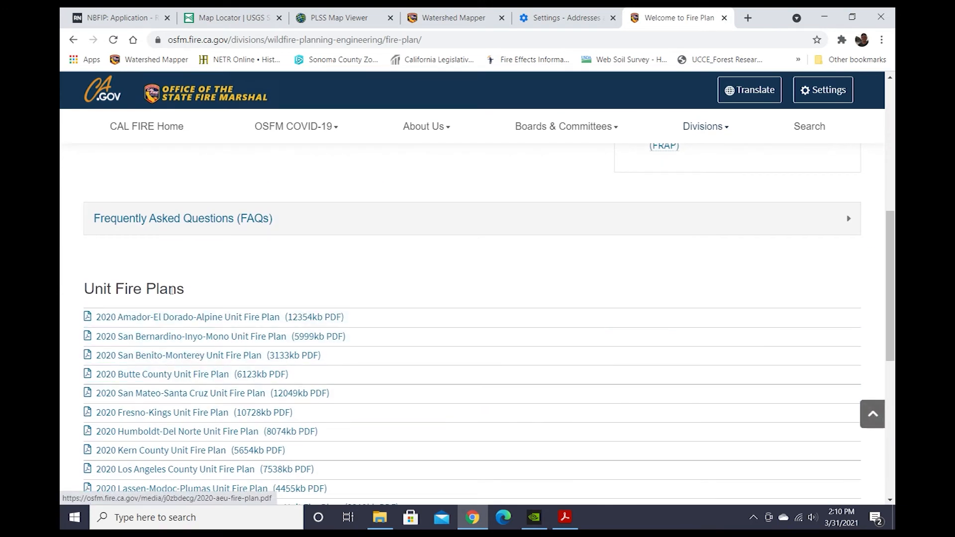
pyautogui.scroll(8, 258, 261)
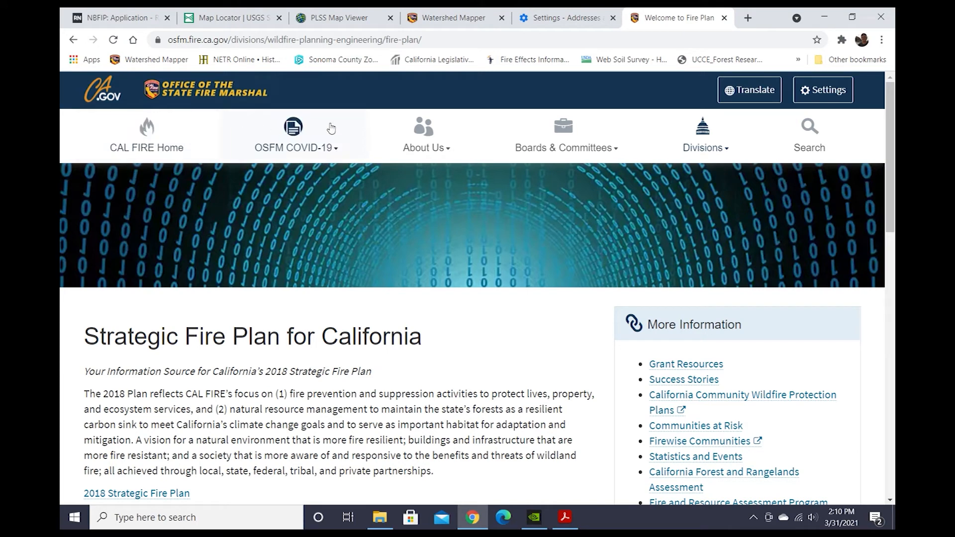
pyautogui.scroll(-8, 476, 366)
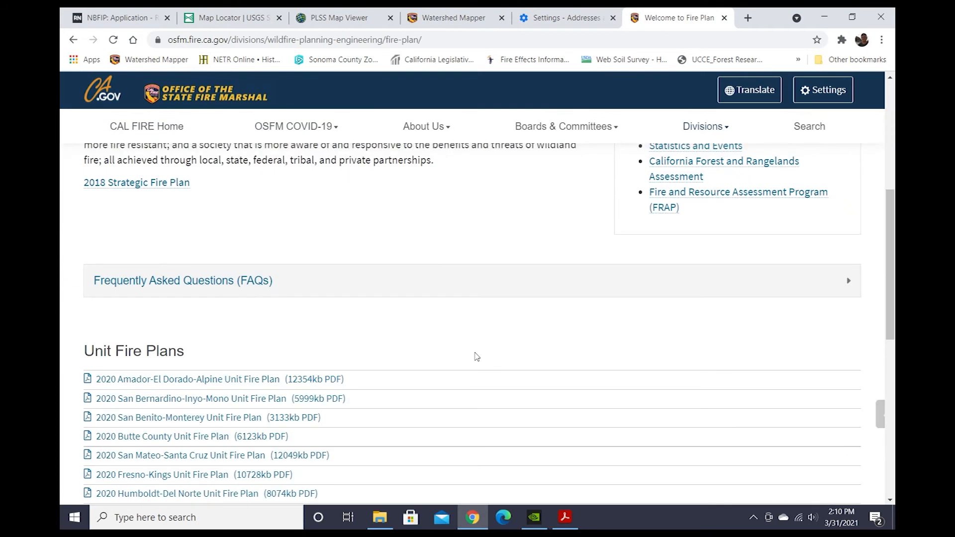
pyautogui.scroll(-7, 351, 321)
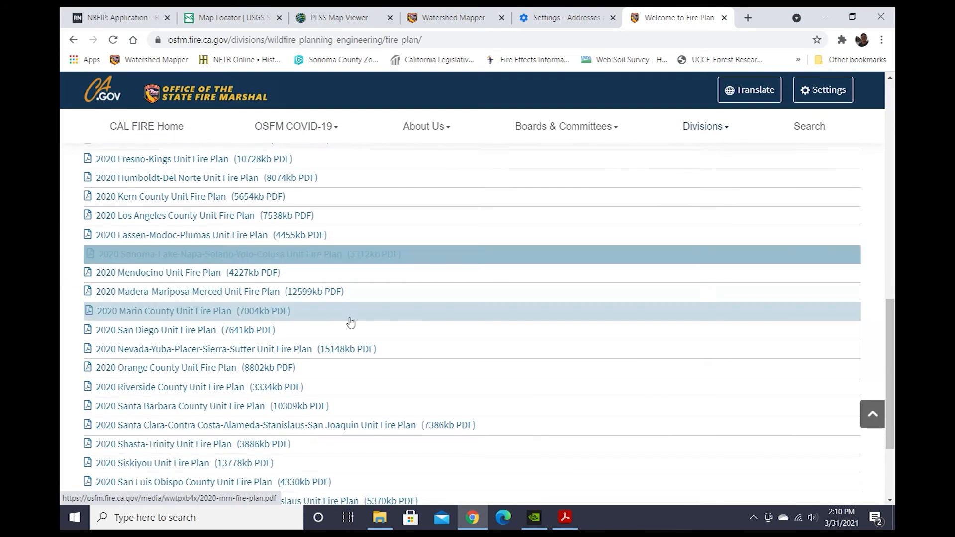
pyautogui.scroll(6, 352, 322)
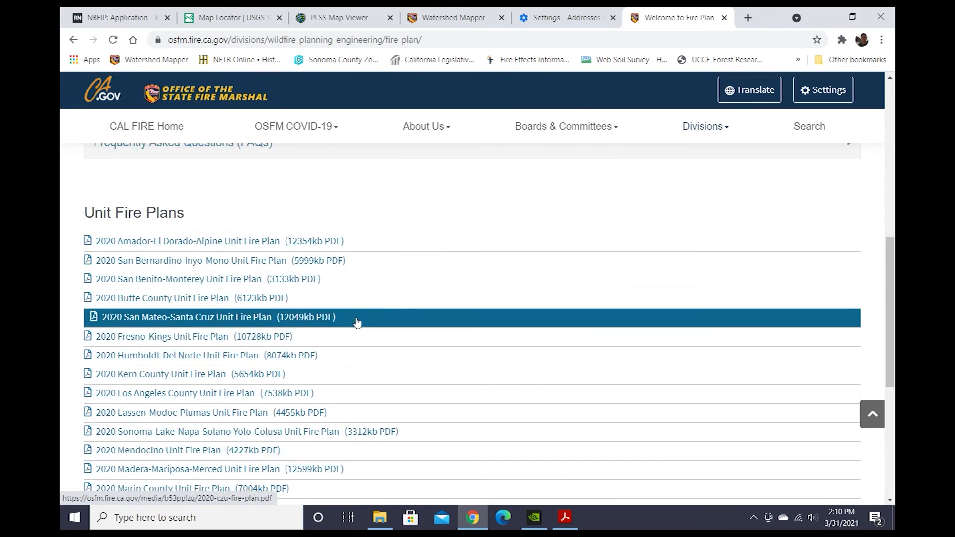
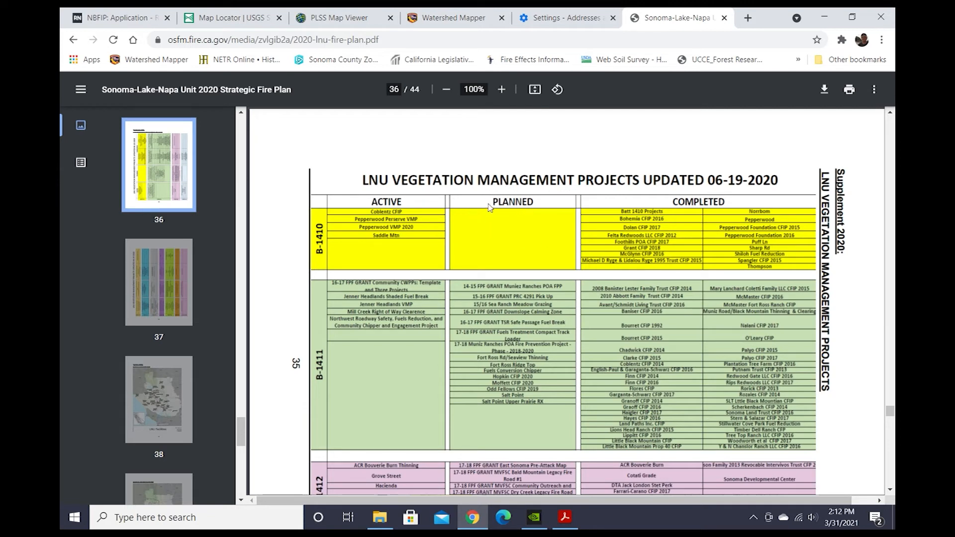
# Return to the application form and check Forest Health among the landowner's management objectives in question 8.
pyautogui.scroll(-1, 490, 224)
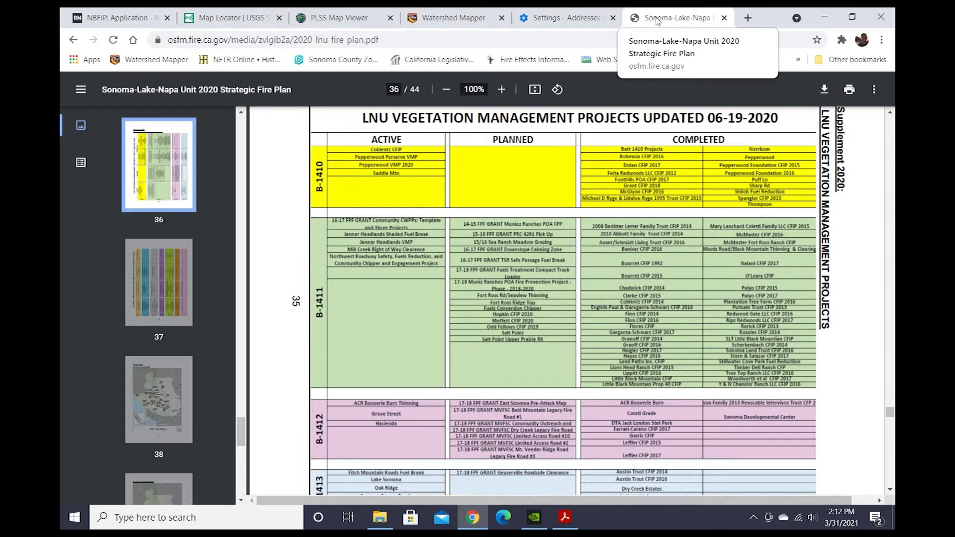
pyautogui.click(89, 20)
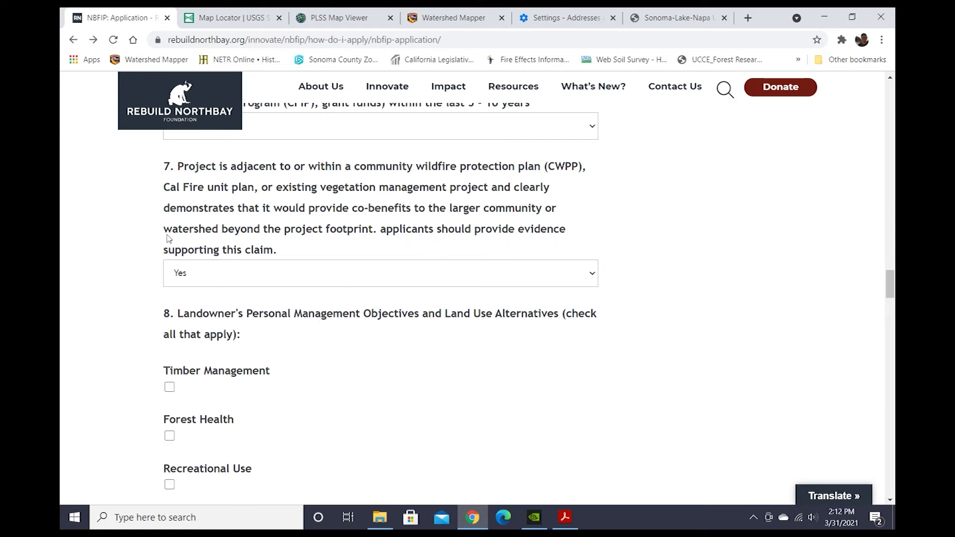
pyautogui.scroll(-3, 388, 307)
pyautogui.scroll(6, 389, 307)
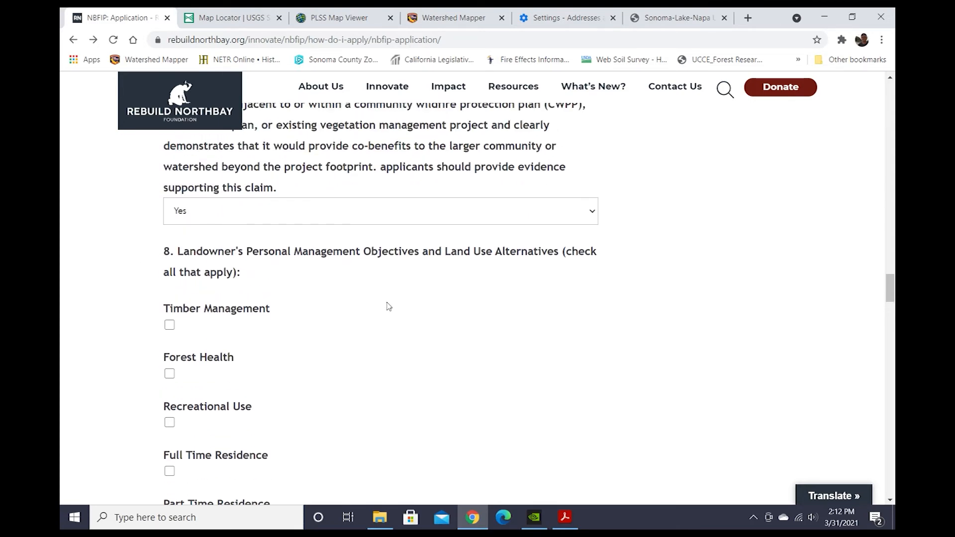
pyautogui.scroll(-5, 389, 307)
pyautogui.scroll(-1, 355, 316)
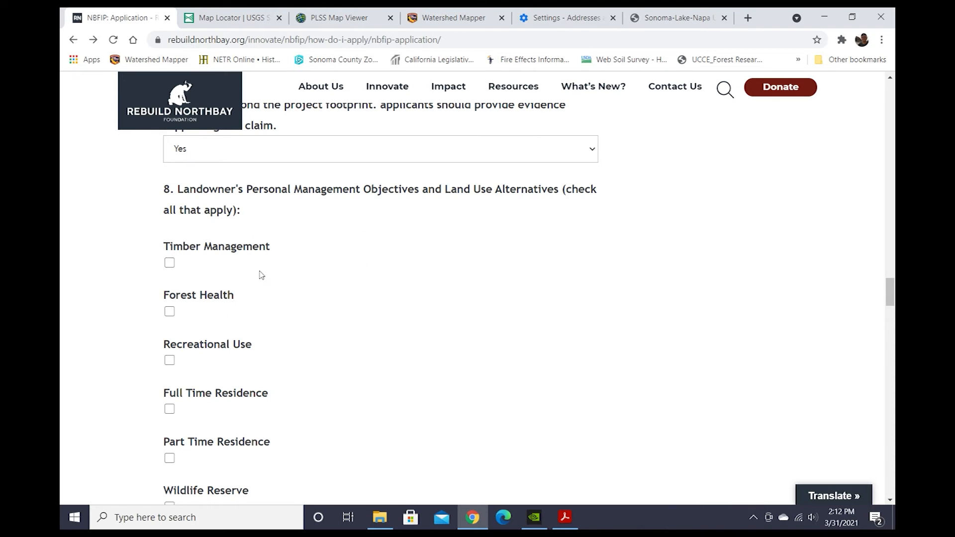
pyautogui.scroll(-2, 258, 274)
pyautogui.scroll(1, 278, 269)
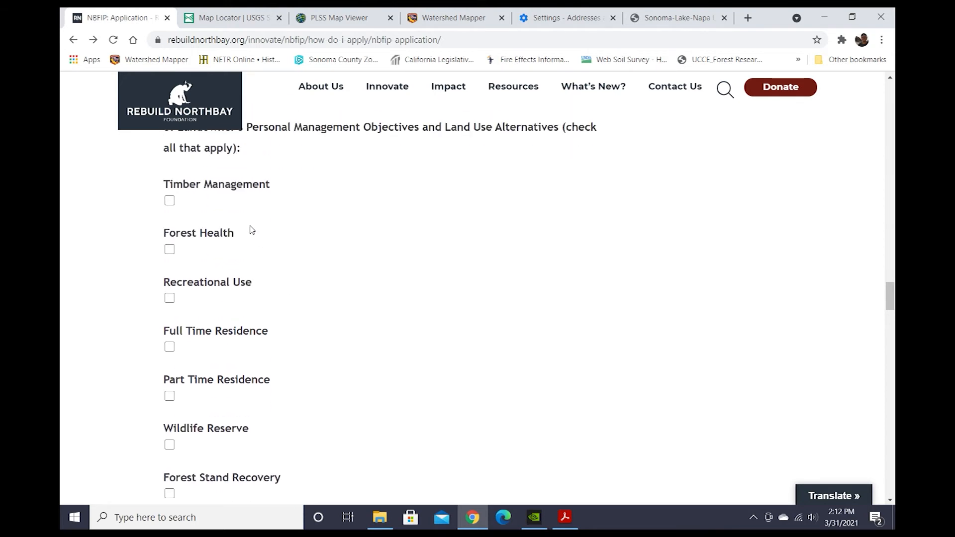
pyautogui.click(169, 249)
# Also check Other among the question 8 management objectives.
pyautogui.scroll(-1, 368, 311)
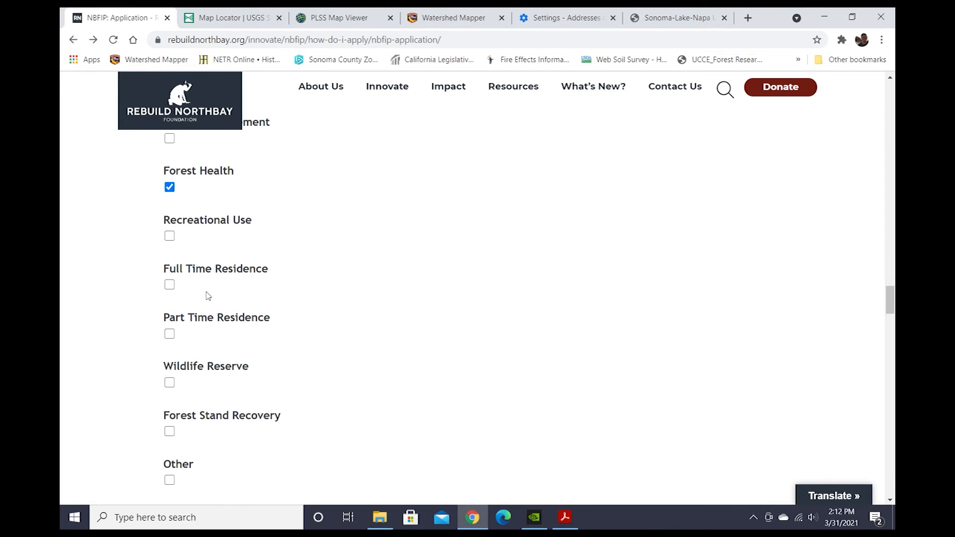
pyautogui.scroll(-1, 309, 347)
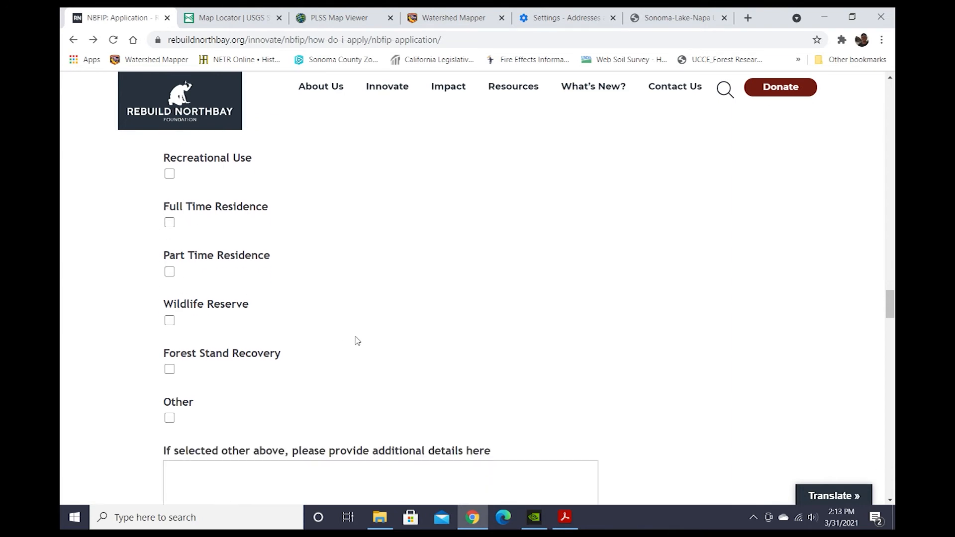
pyautogui.scroll(2, 299, 278)
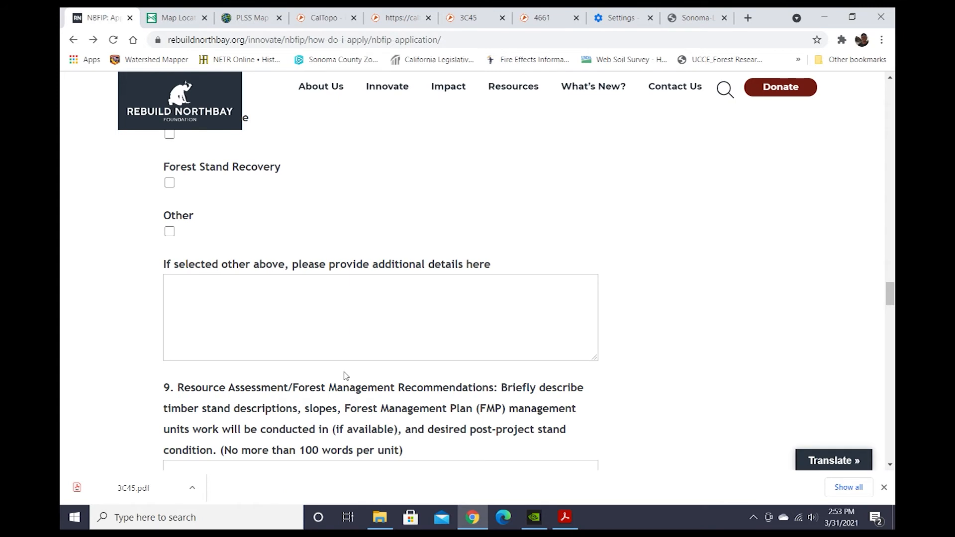
pyautogui.scroll(4, 605, 343)
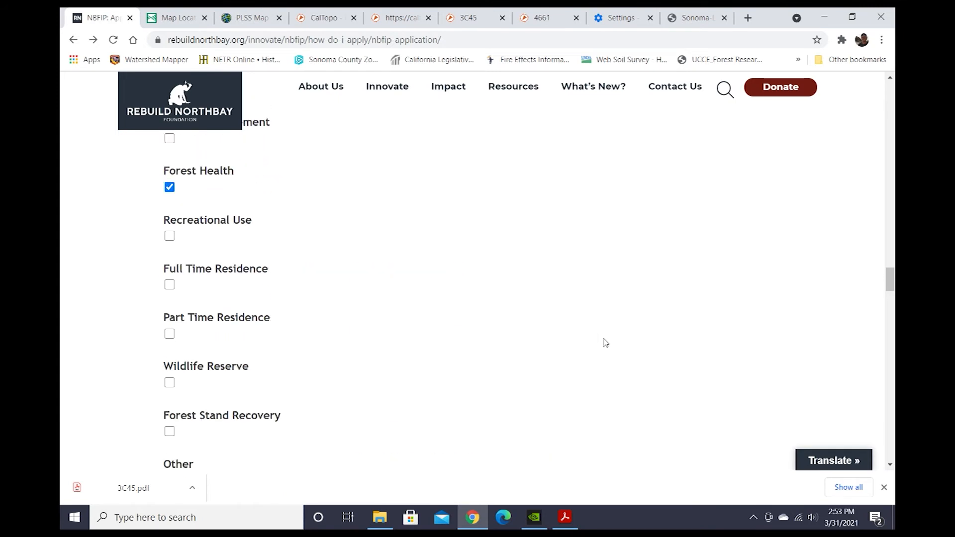
pyautogui.scroll(3, 605, 342)
pyautogui.scroll(4, 322, 291)
pyautogui.scroll(2, 318, 287)
pyautogui.scroll(-4, 457, 343)
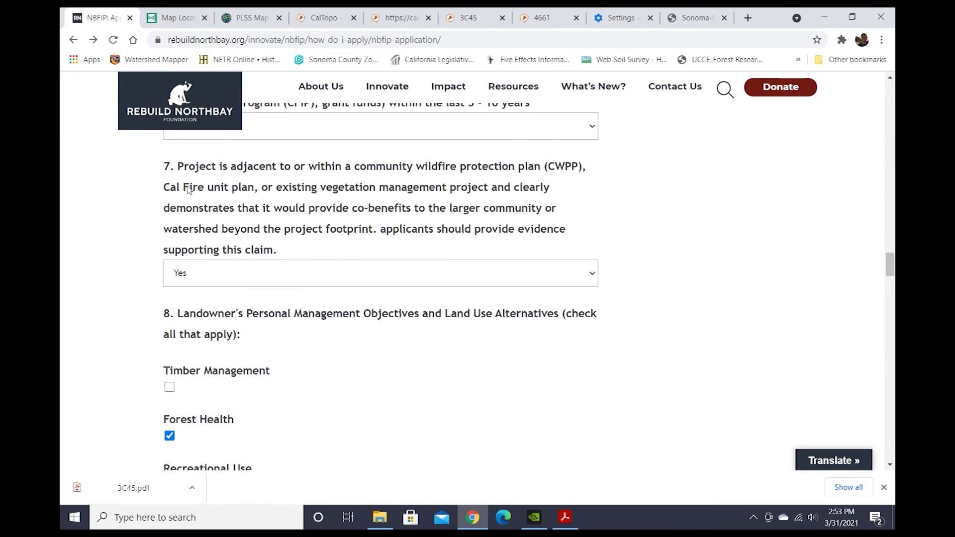
pyautogui.scroll(-7, 619, 278)
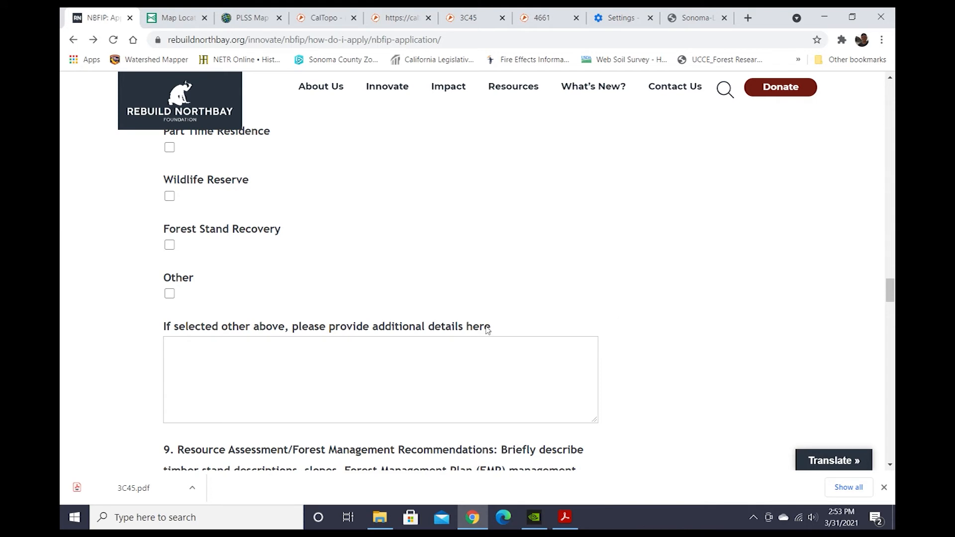
pyautogui.scroll(1, 557, 298)
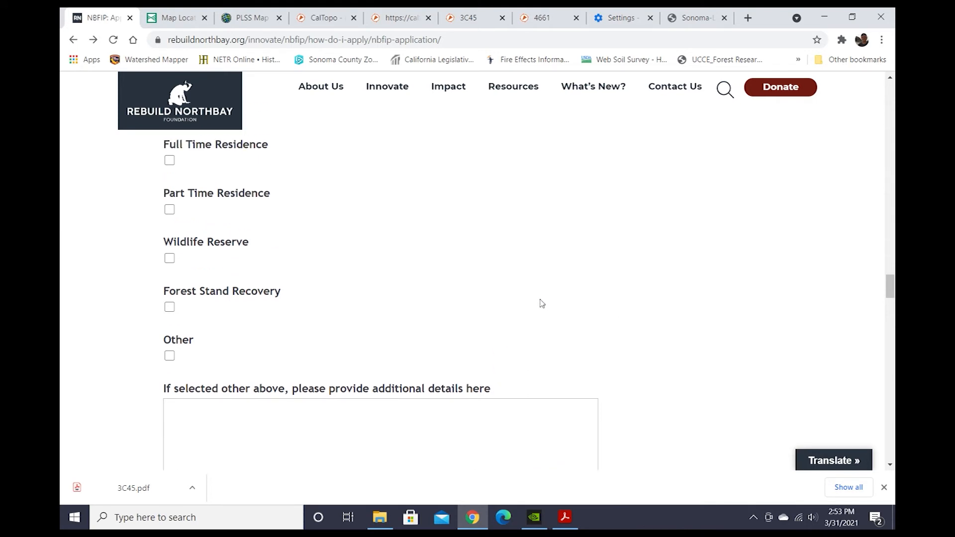
pyautogui.scroll(1, 541, 303)
pyautogui.scroll(-1, 541, 303)
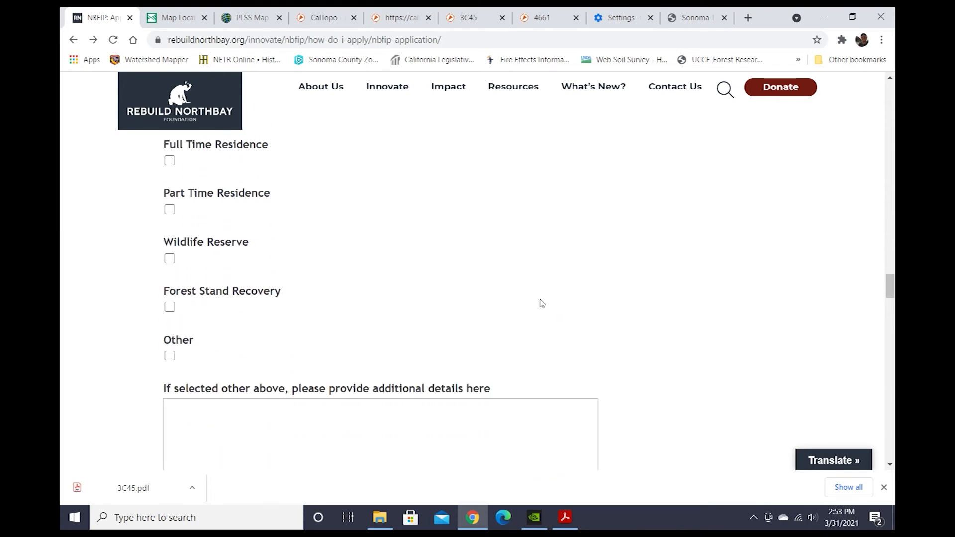
pyautogui.click(170, 356)
# Enter "Salt Point is within the Cal Fire Unit Plan" in the additional details box for Other.
pyautogui.scroll(-1, 324, 374)
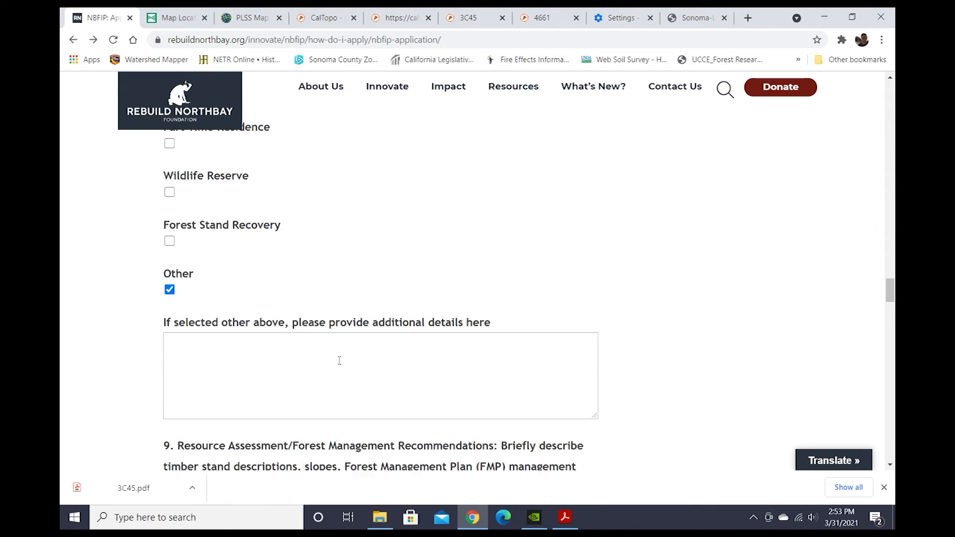
pyautogui.scroll(-1, 340, 360)
pyautogui.click(211, 306)
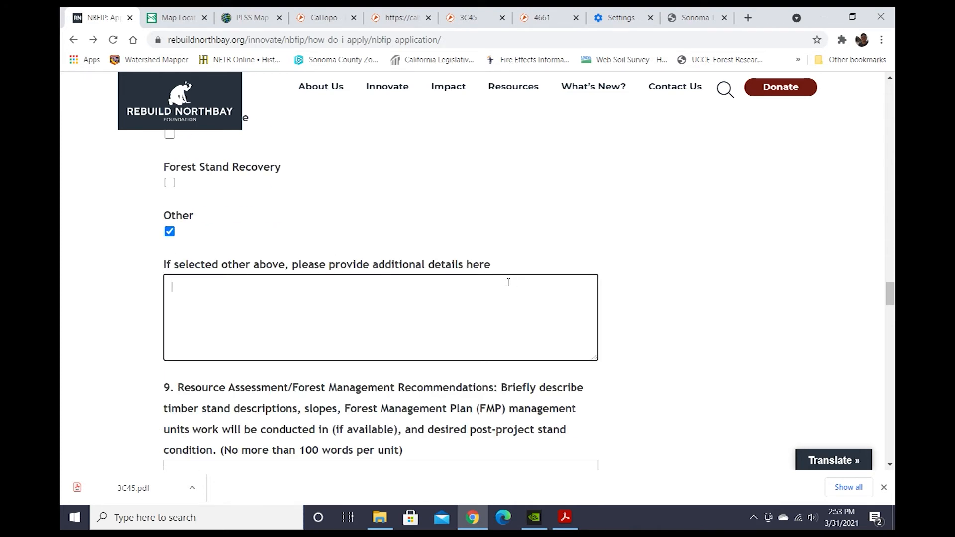
pyautogui.write('Salt Point is within the Cal Fi')
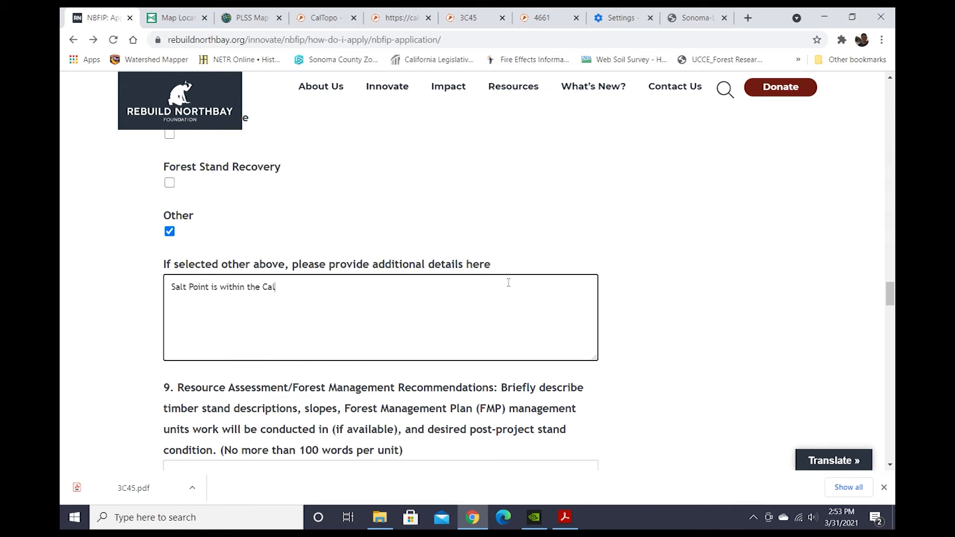
pyautogui.write('re Unit Plan')
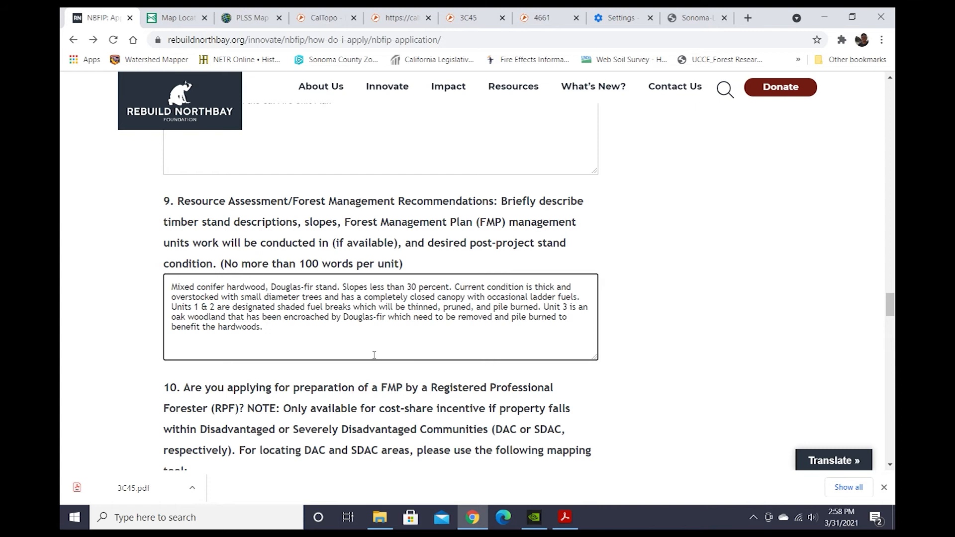
# Try to answer Yes to question 10's Disadvantaged Communities - Block Group (2018) question.
pyautogui.scroll(-3, 373, 354)
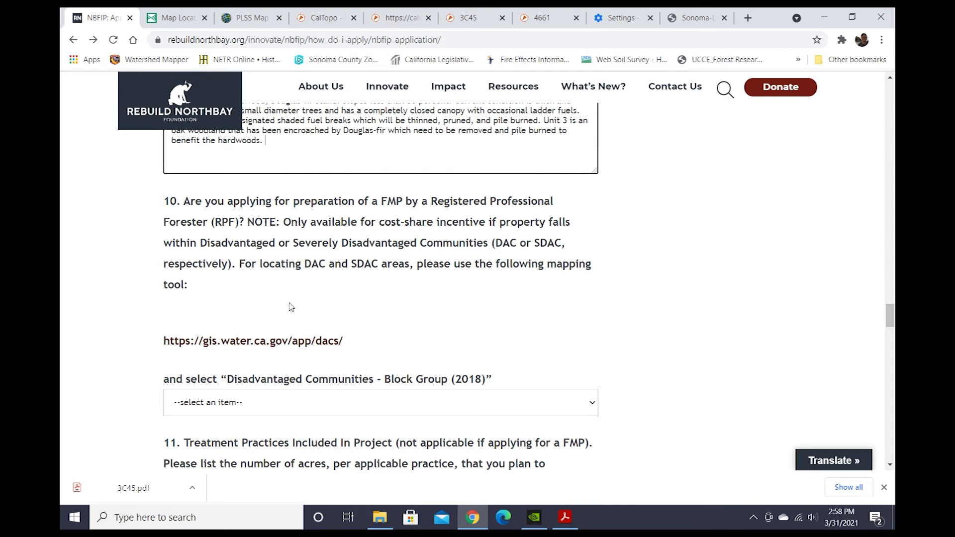
pyautogui.scroll(-2, 291, 307)
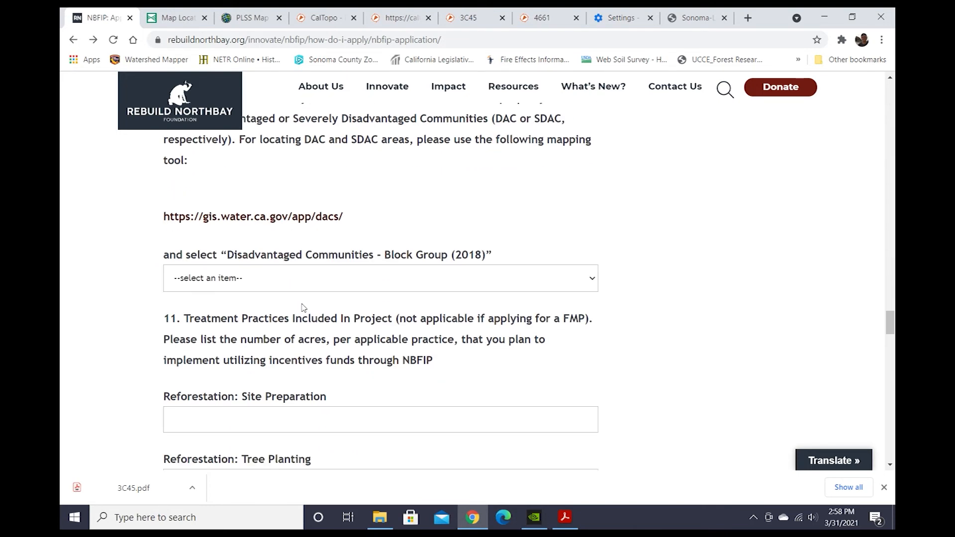
pyautogui.click(288, 280)
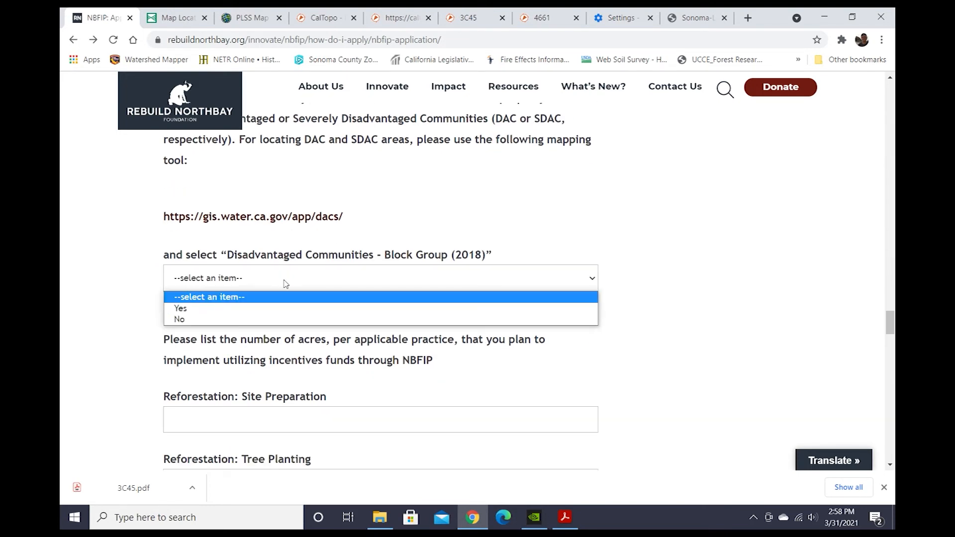
pyautogui.click(286, 284)
pyautogui.click(285, 282)
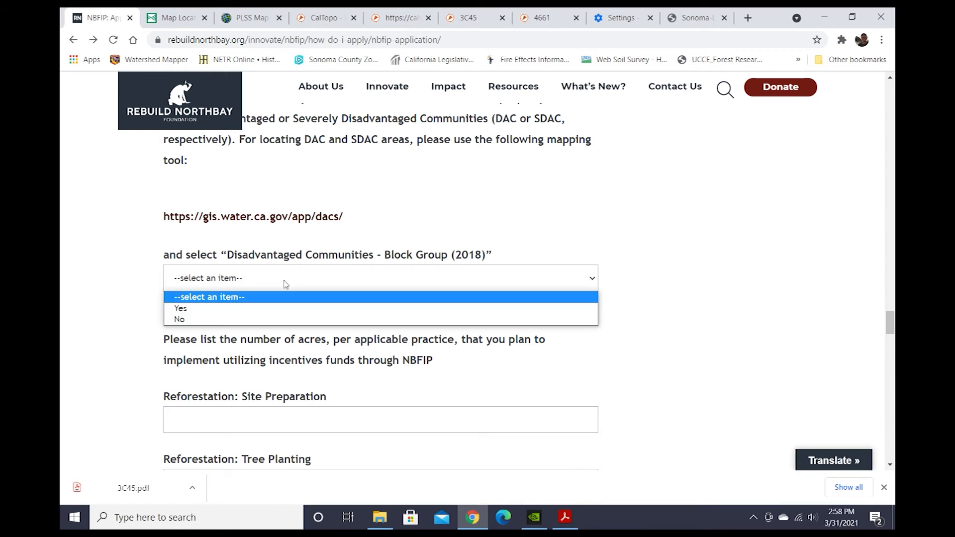
pyautogui.click(256, 299)
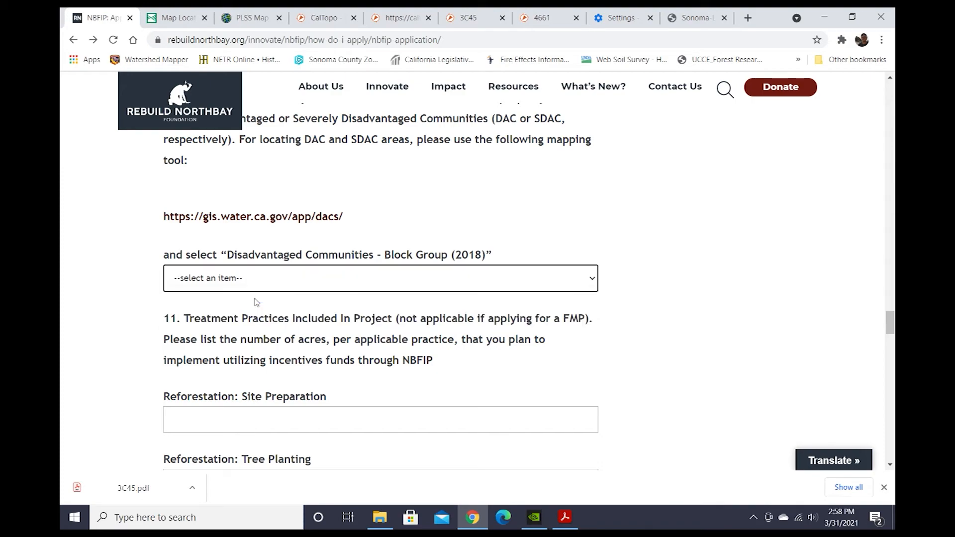
pyautogui.scroll(-2, 675, 301)
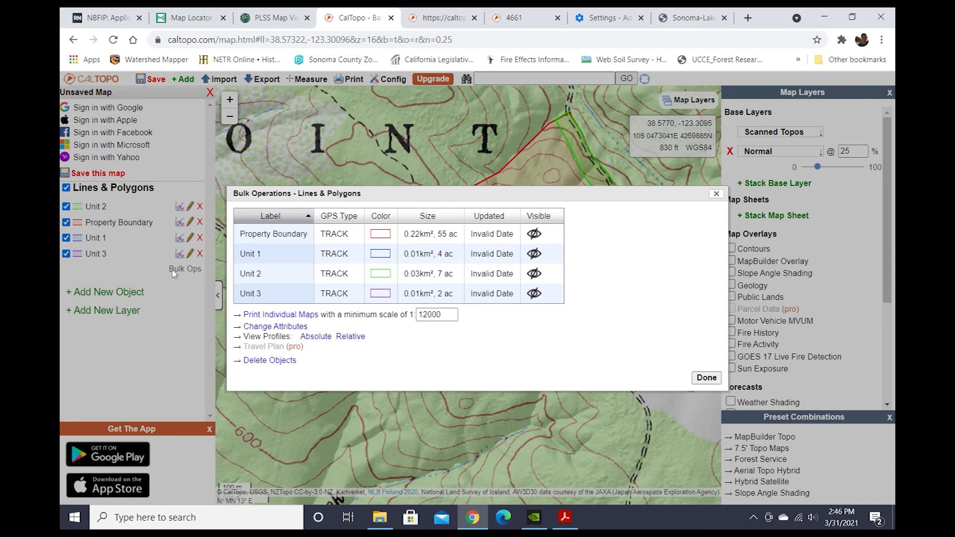
# Back in the application, enter 11 acres for Forest Stand Improvement: Thinning (hand crews).
pyautogui.click(101, 20)
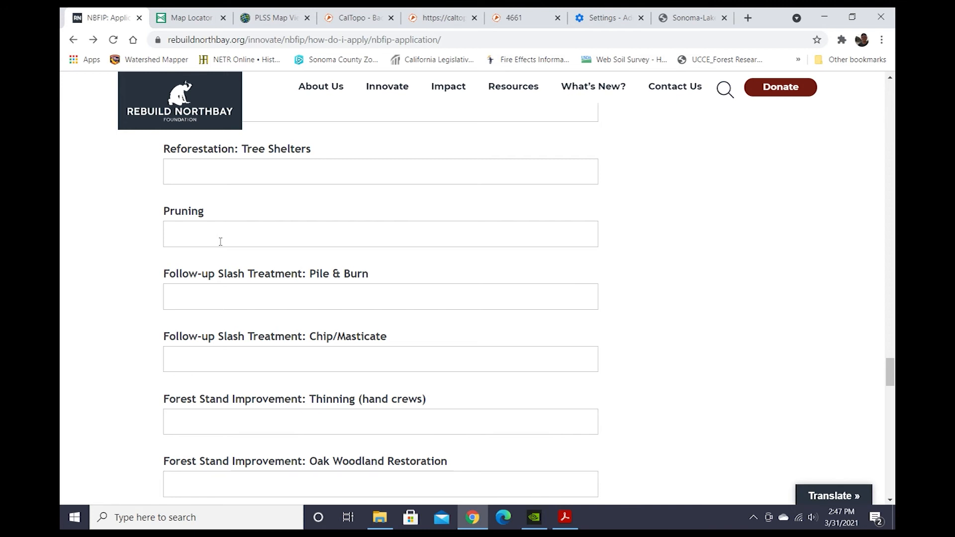
pyautogui.click(234, 425)
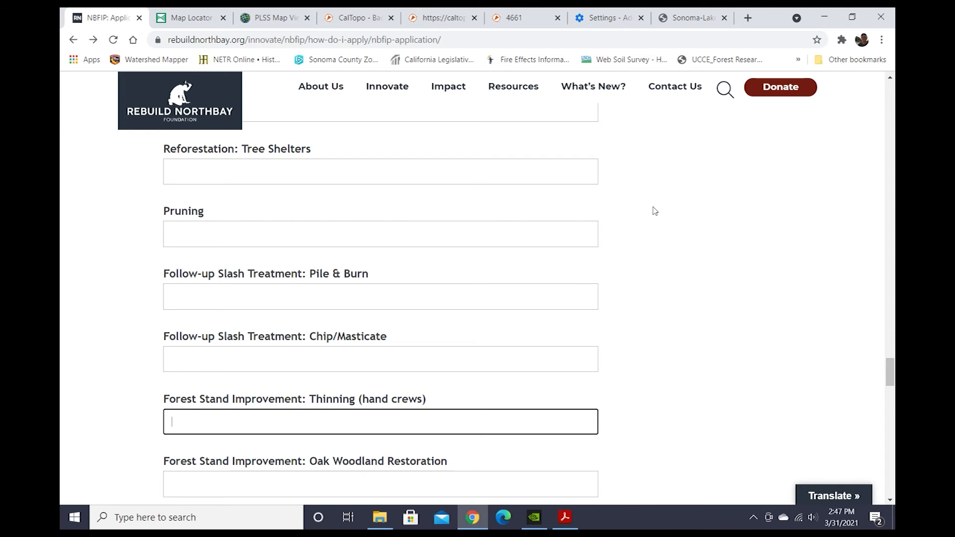
pyautogui.write('11')
# Enter 11 acres each for Pruning and Follow-up Slash Treatment: Pile & Burn.
pyautogui.click(203, 234)
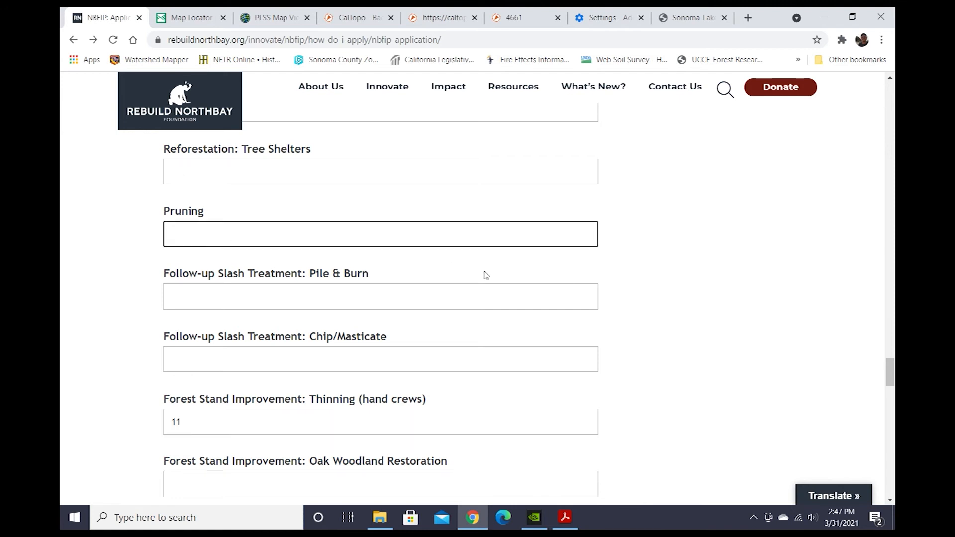
pyautogui.write('11')
pyautogui.click(407, 299)
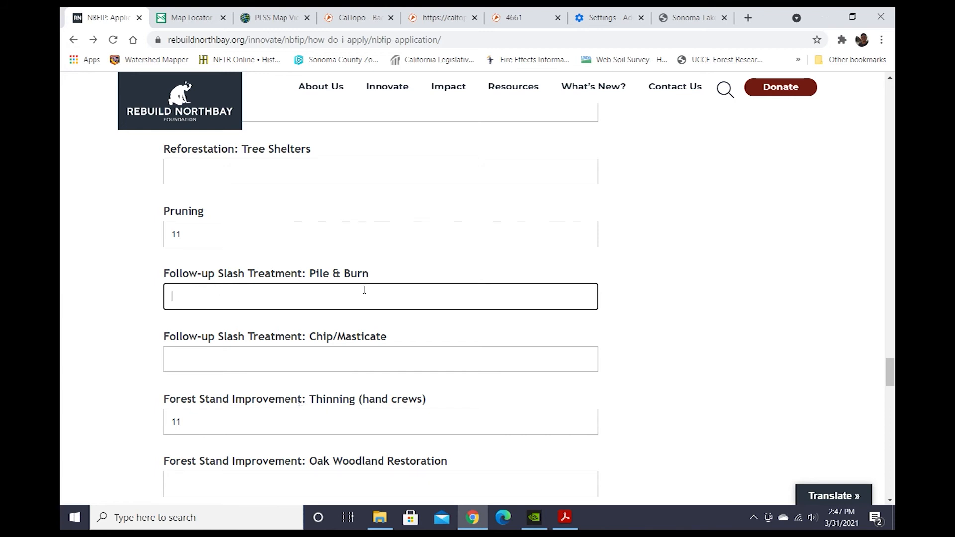
pyautogui.write('11')
# Enter 2 acres for Forest Stand Improvement: Oak Woodland Restoration.
pyautogui.scroll(-1, 301, 264)
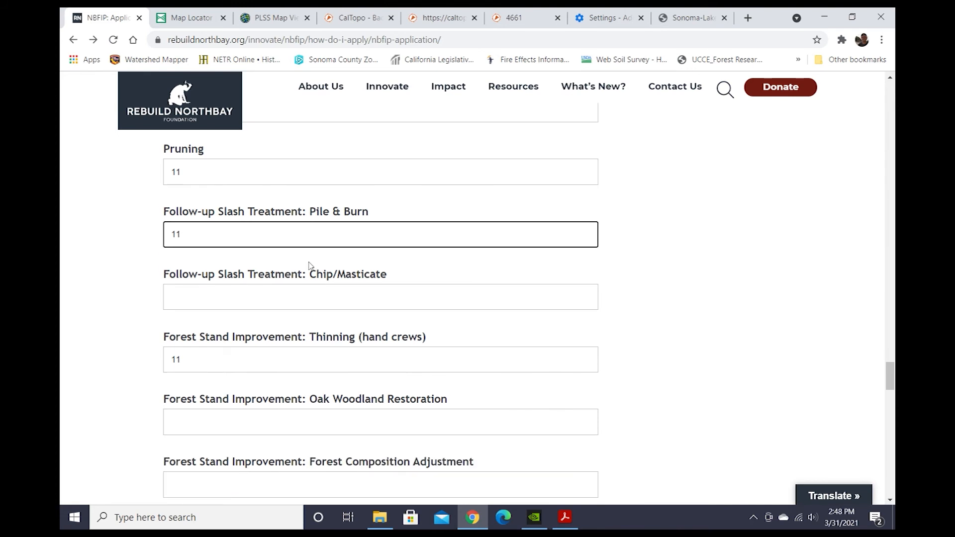
pyautogui.click(263, 426)
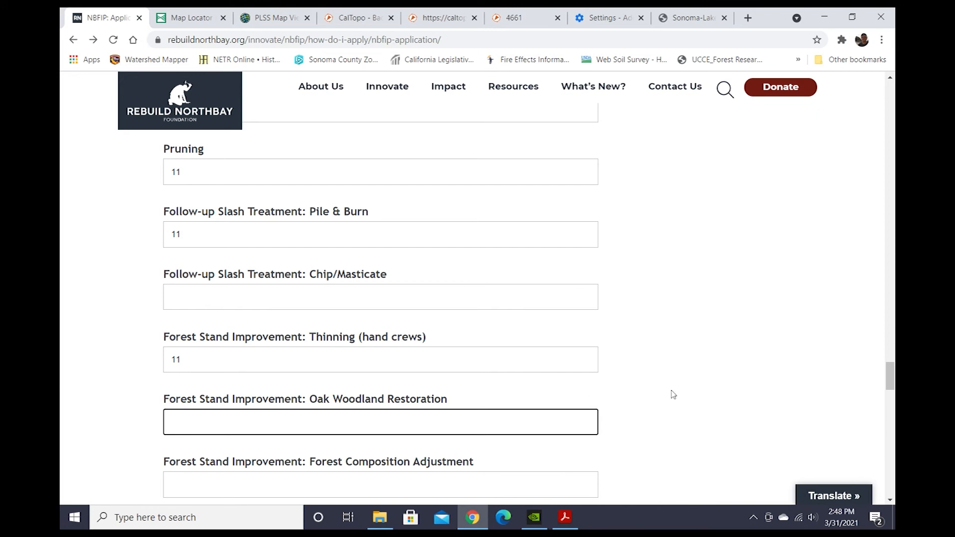
pyautogui.write('2')
# Change the Pile & Burn acreage to 13.
pyautogui.click(200, 235)
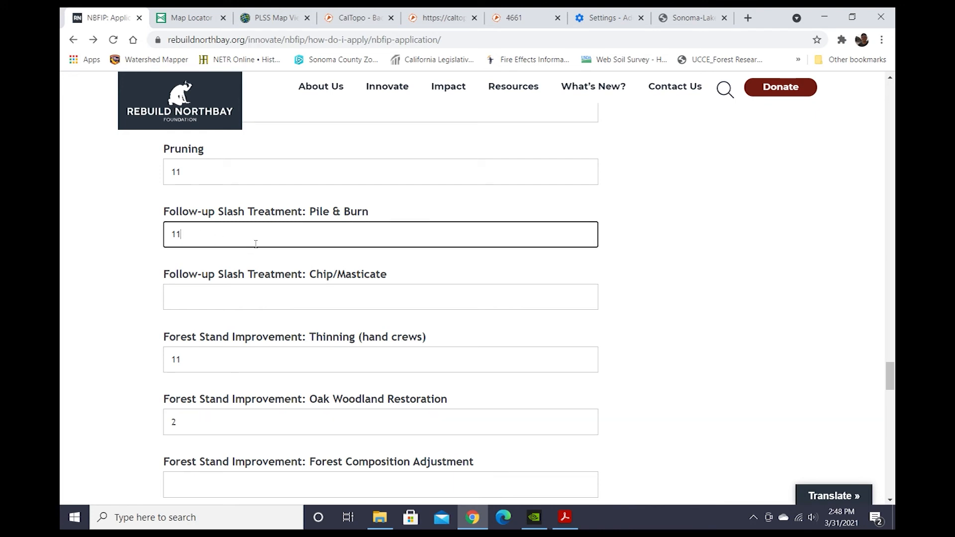
pyautogui.press('BackSpace')
pyautogui.write('3')
# Enter 13 acres as the Project Footprint receiving one or more treatment types.
pyautogui.scroll(-3, 298, 278)
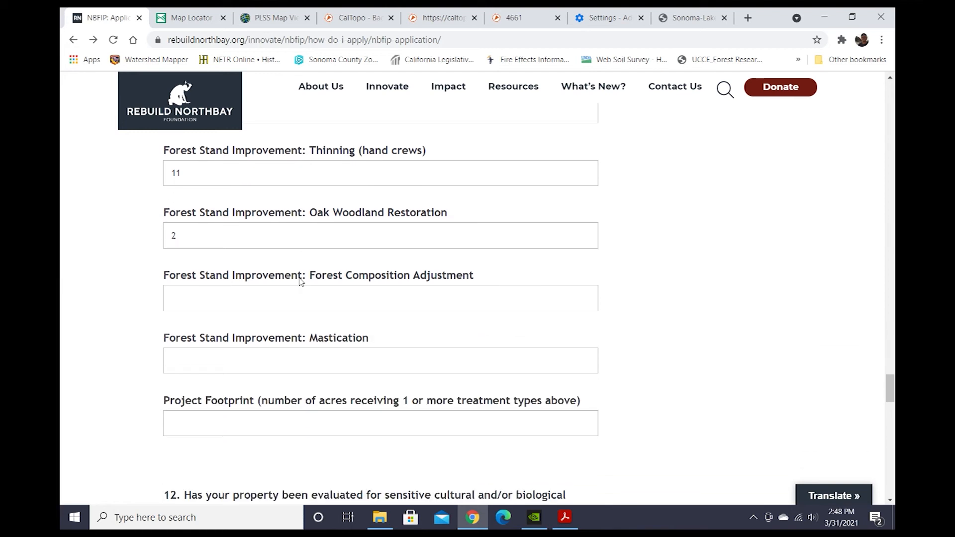
pyautogui.scroll(-1, 300, 282)
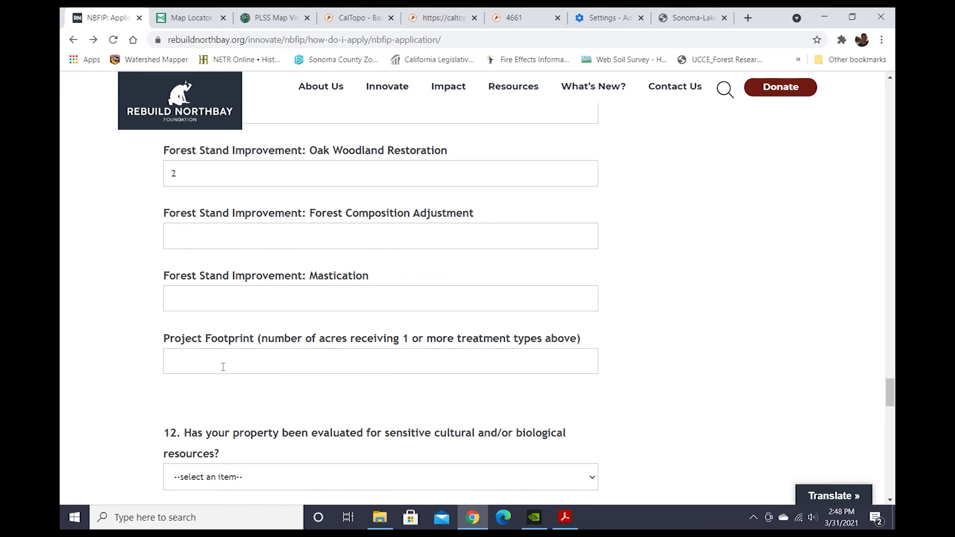
pyautogui.scroll(5, 277, 320)
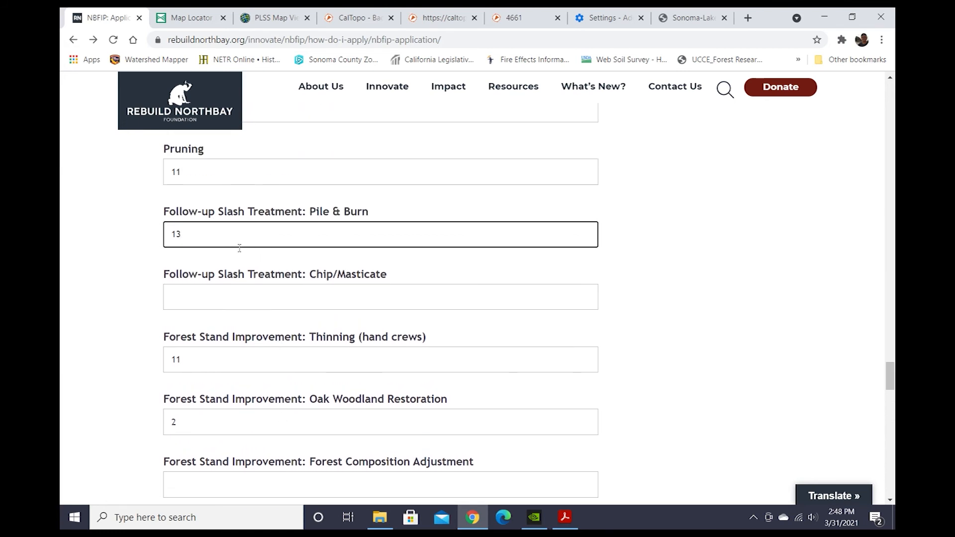
pyautogui.scroll(1, 252, 252)
pyautogui.scroll(-1, 211, 318)
pyautogui.scroll(-1, 448, 354)
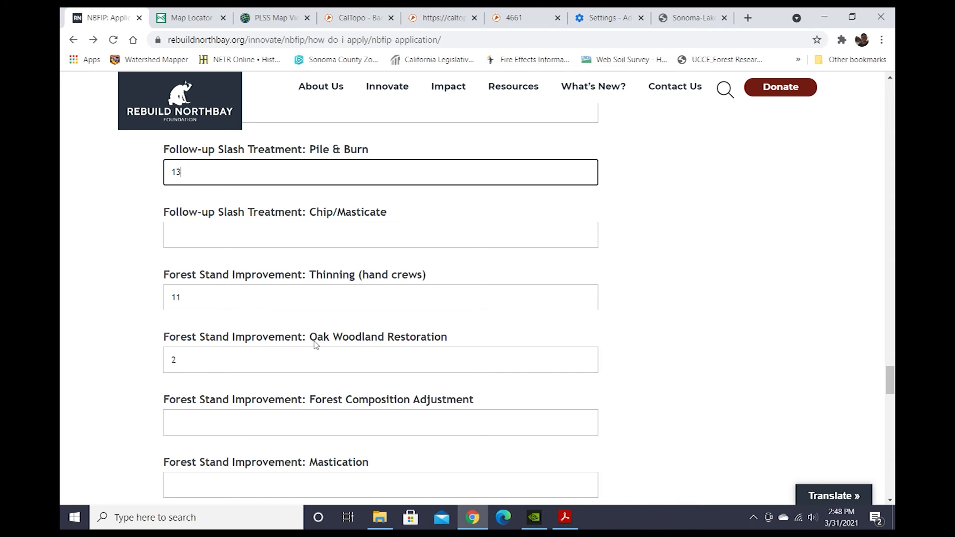
pyautogui.scroll(-3, 448, 339)
pyautogui.click(242, 370)
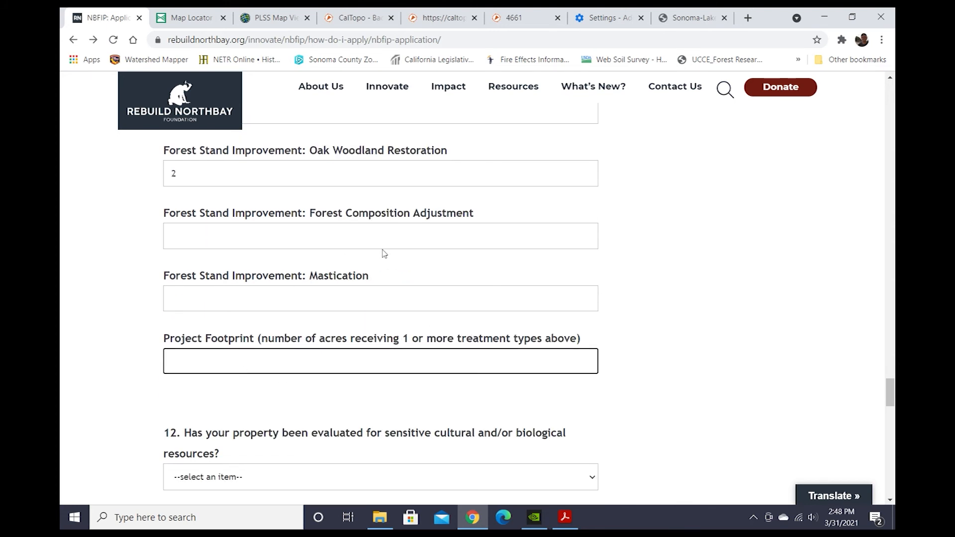
pyautogui.write('13')
pyautogui.scroll(-5, 403, 271)
pyautogui.scroll(1, 403, 271)
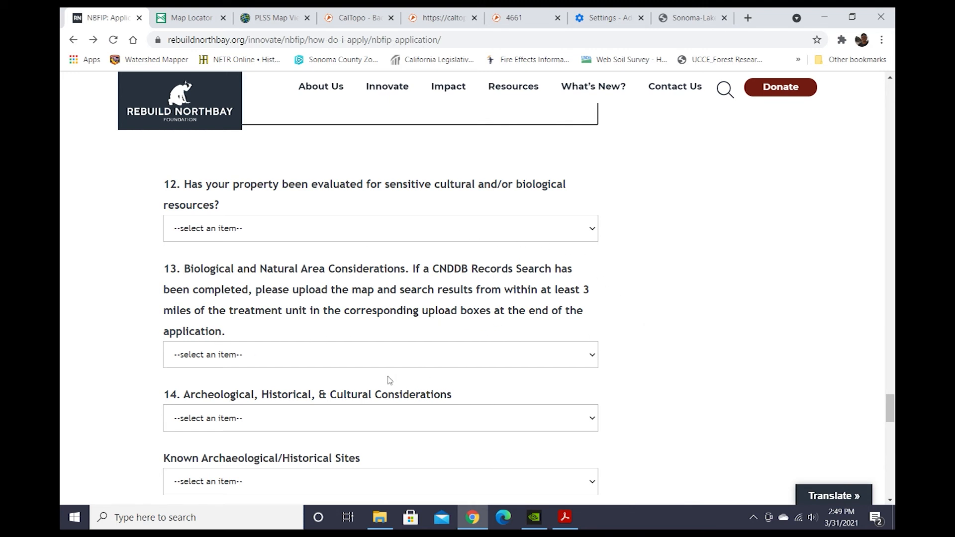
# Answer question 13 with CNDDB Records Search Not Completed.
pyautogui.click(328, 364)
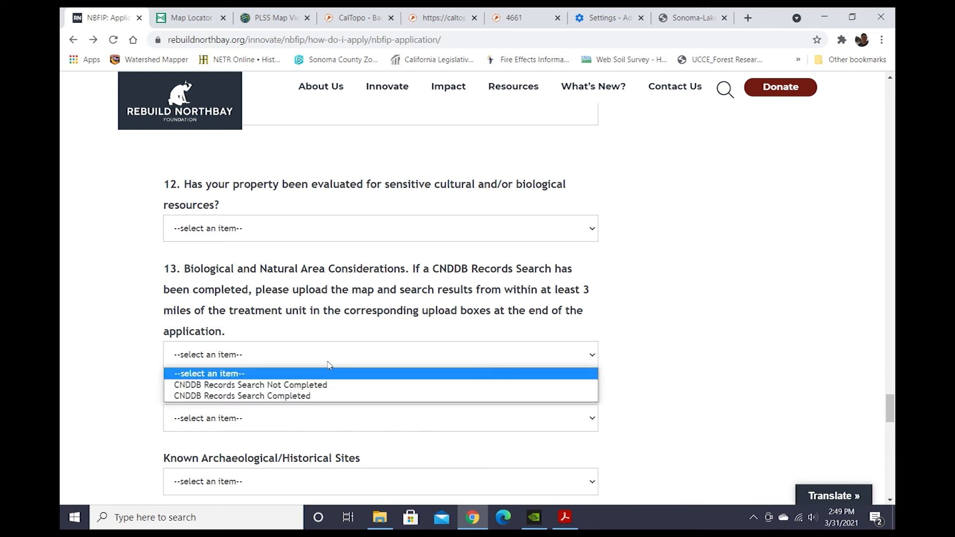
pyautogui.click(295, 387)
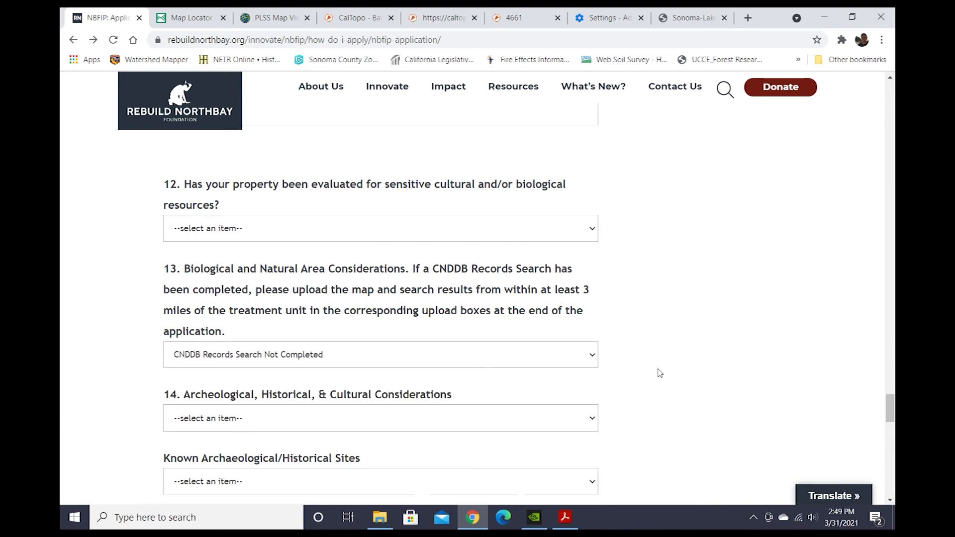
# Answer question 14 with Information Center Records Search Not Completed.
pyautogui.scroll(-1, 646, 366)
pyautogui.click(433, 351)
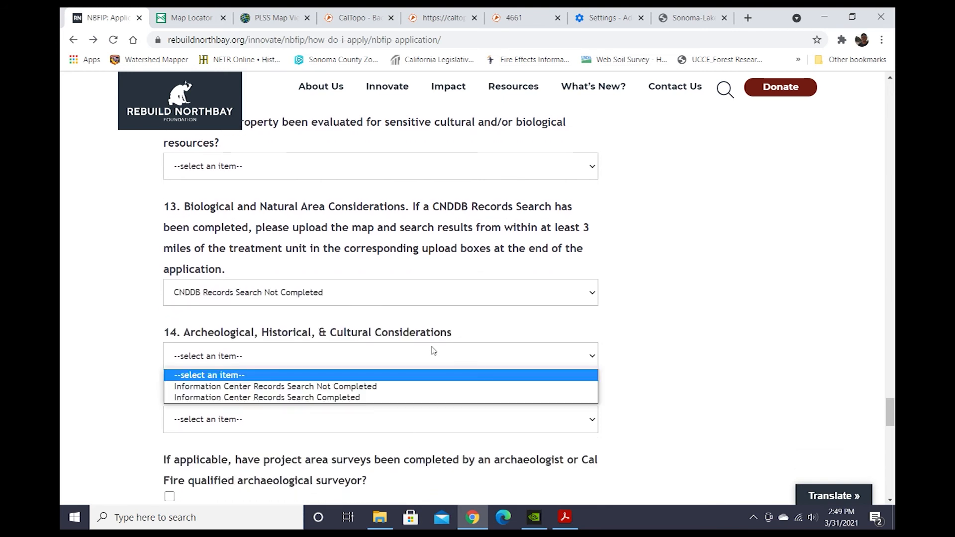
pyautogui.click(373, 386)
# Set Known Archaeological/Historical Sites to No.
pyautogui.scroll(-2, 664, 343)
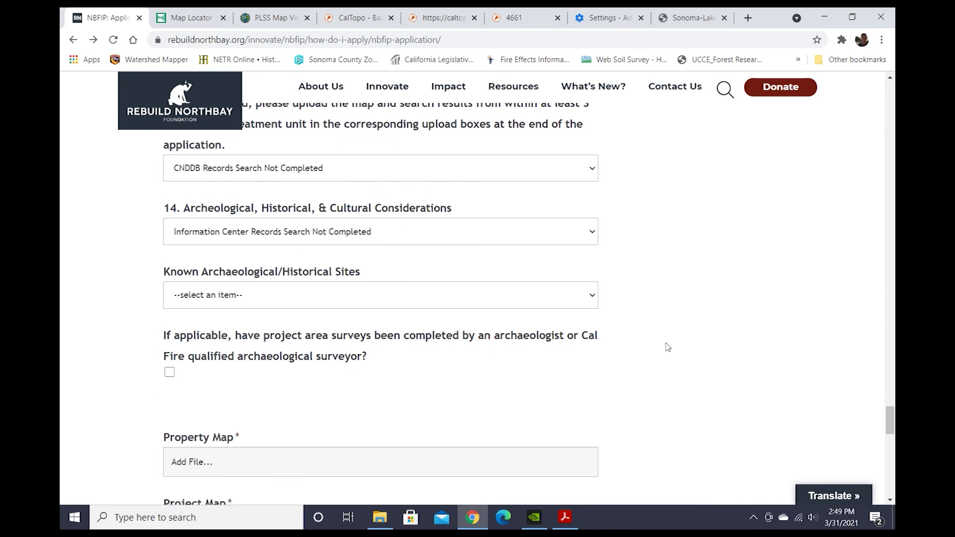
pyautogui.click(451, 299)
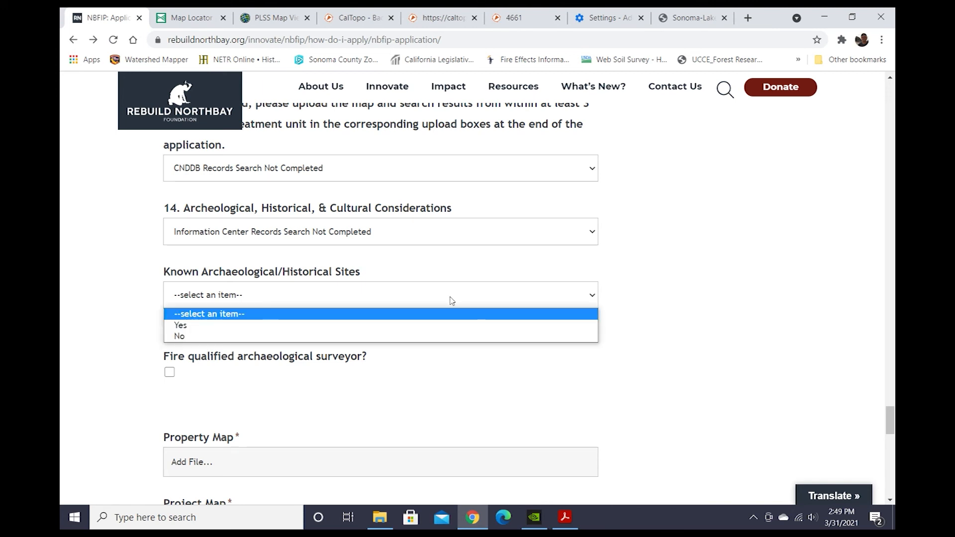
pyautogui.click(278, 336)
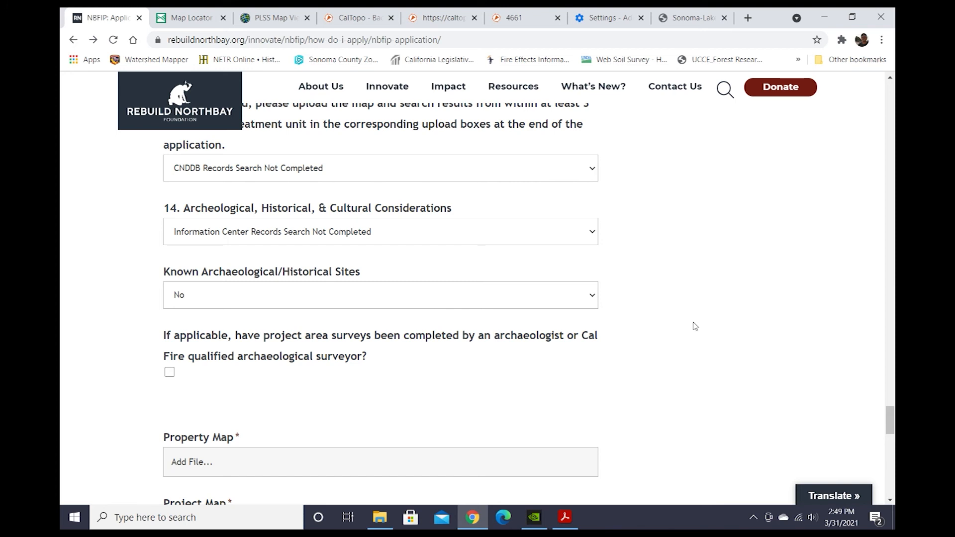
# Generate a PDF of the property map from the CalTopo printing page.
pyautogui.scroll(-1, 710, 325)
pyautogui.scroll(-1, 711, 326)
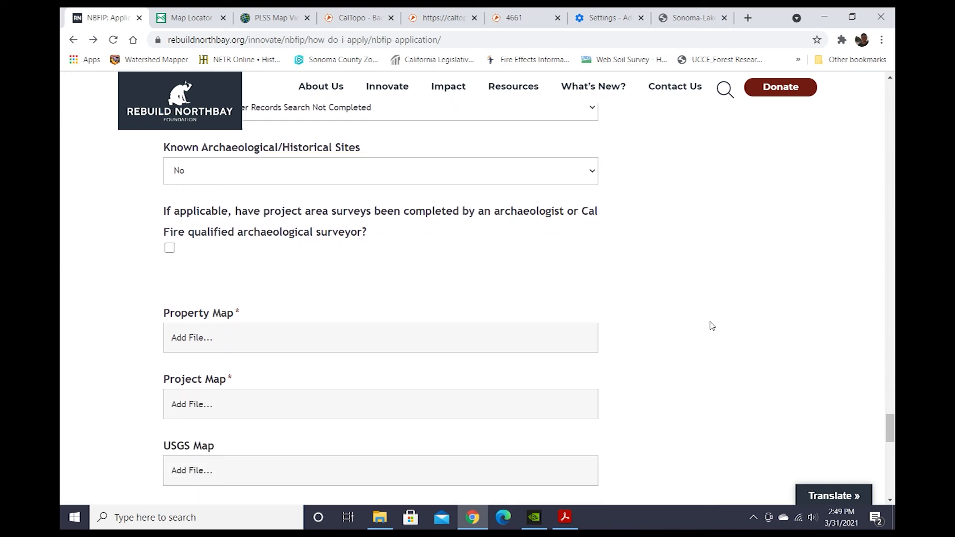
pyautogui.scroll(-1, 711, 326)
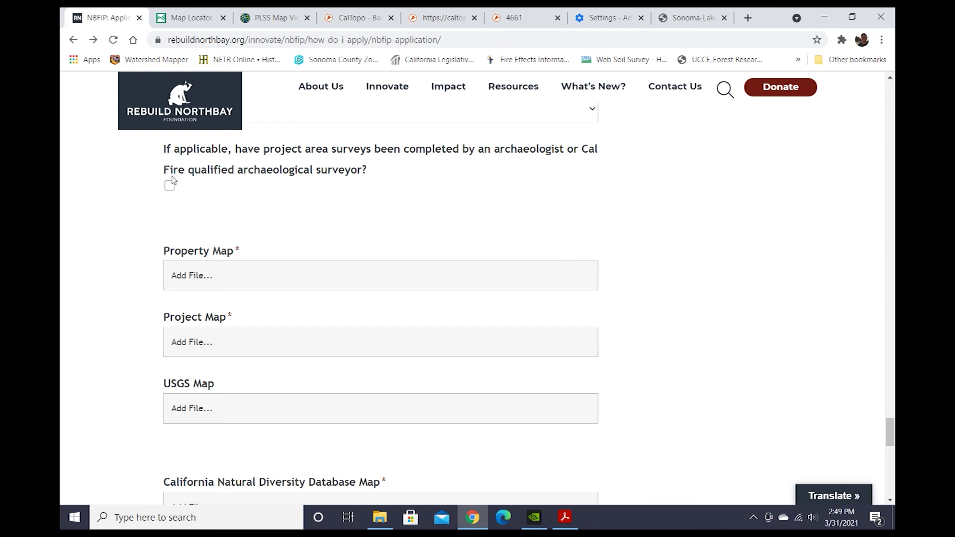
pyautogui.scroll(-1, 678, 249)
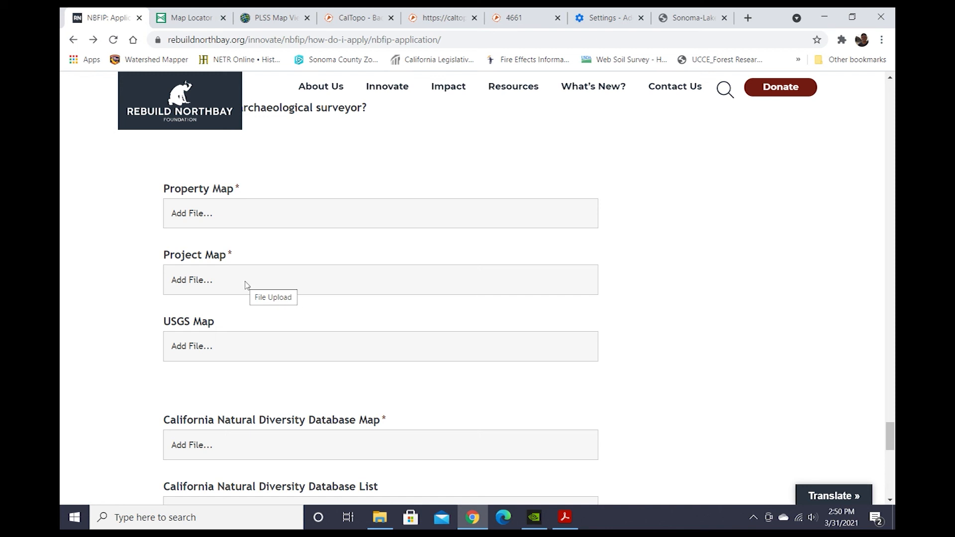
pyautogui.click(238, 216)
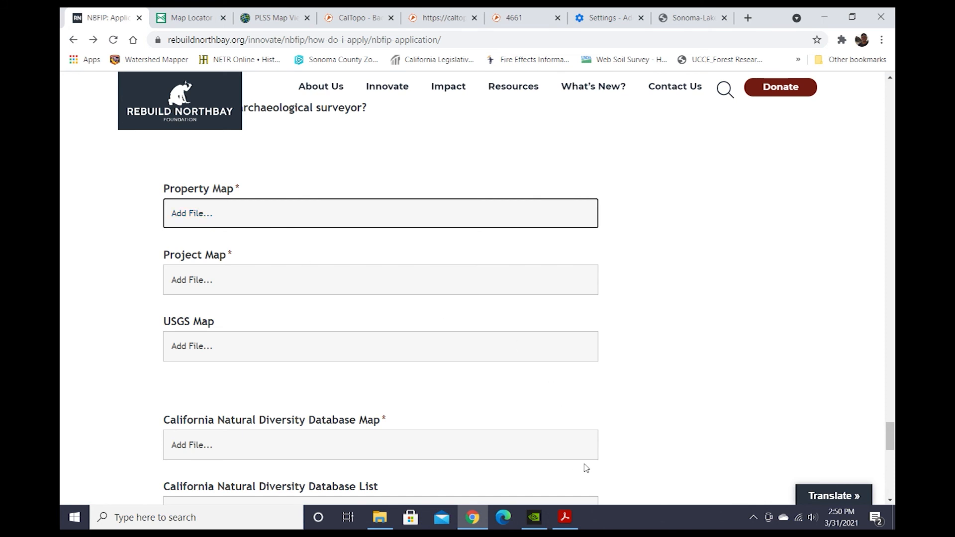
pyautogui.click(434, 22)
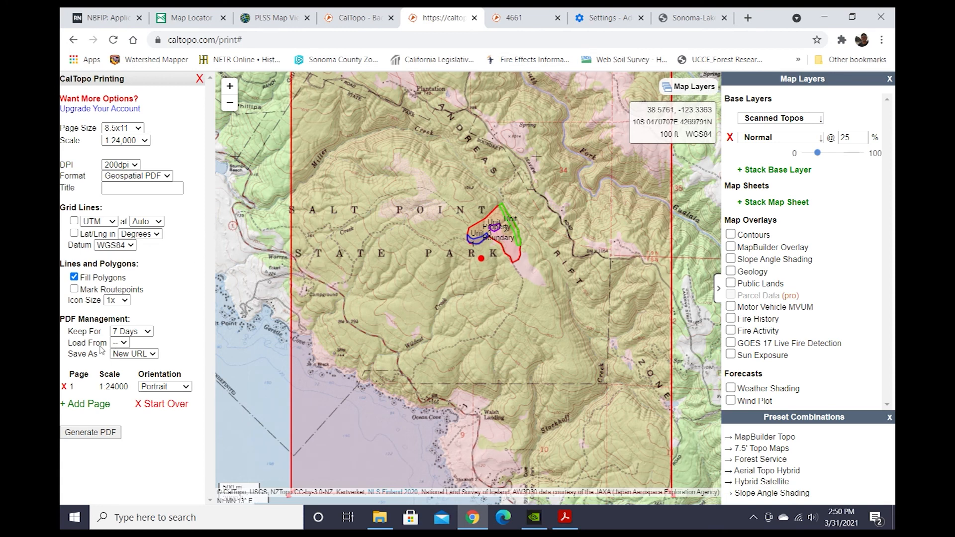
pyautogui.click(80, 430)
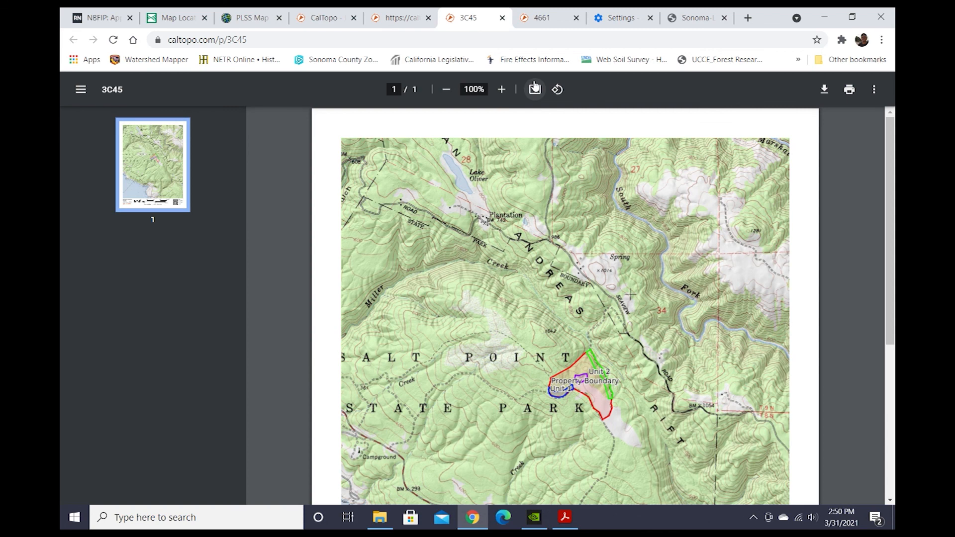
# Save the map PDF as 3C45 in the Downloads folder.
pyautogui.click(824, 90)
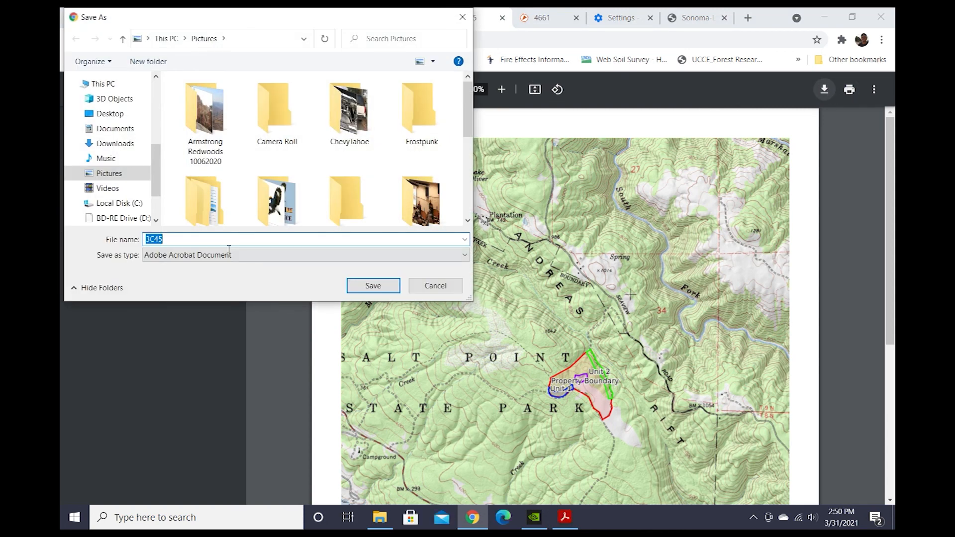
pyautogui.click(110, 143)
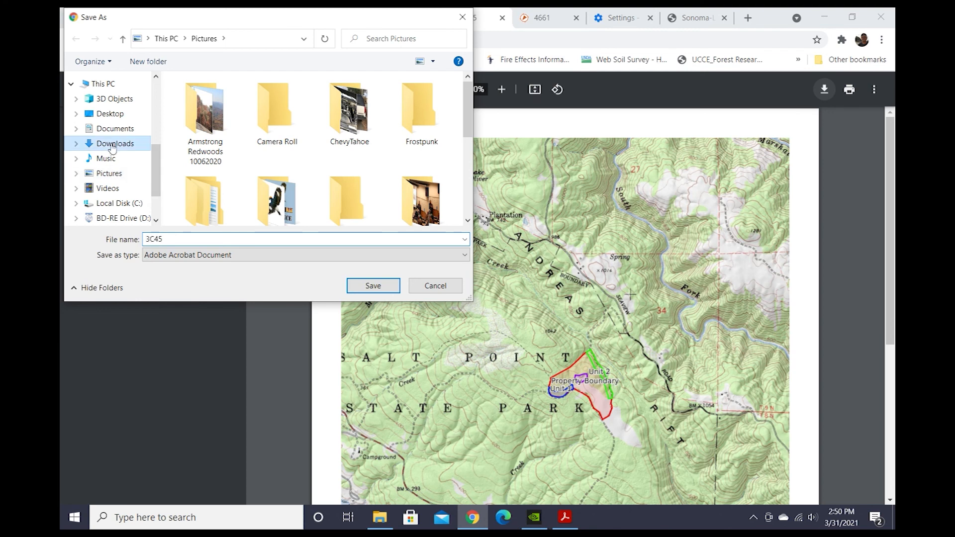
pyautogui.click(352, 283)
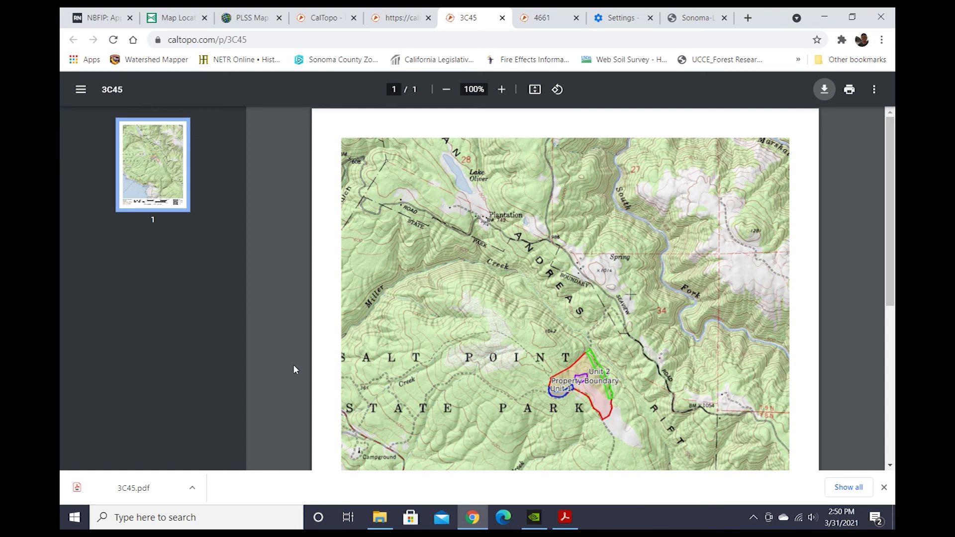
# Check the downloaded PDF in the Downloads folder and return to the application form.
pyautogui.click(380, 517)
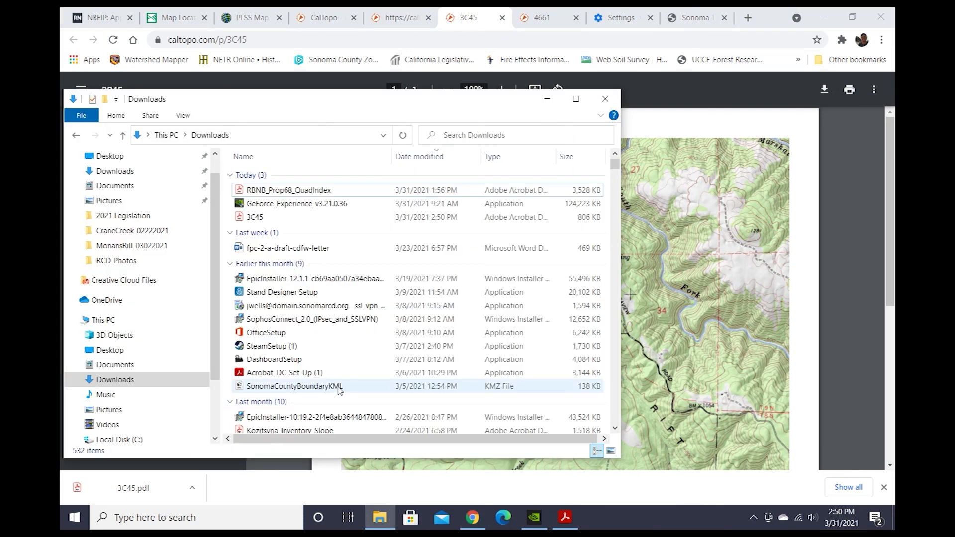
pyautogui.click(547, 99)
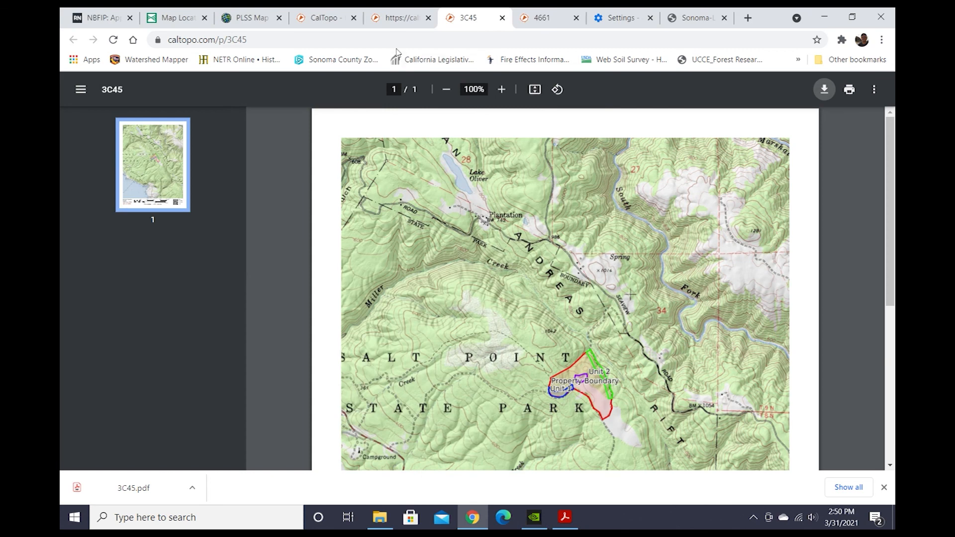
pyautogui.click(324, 18)
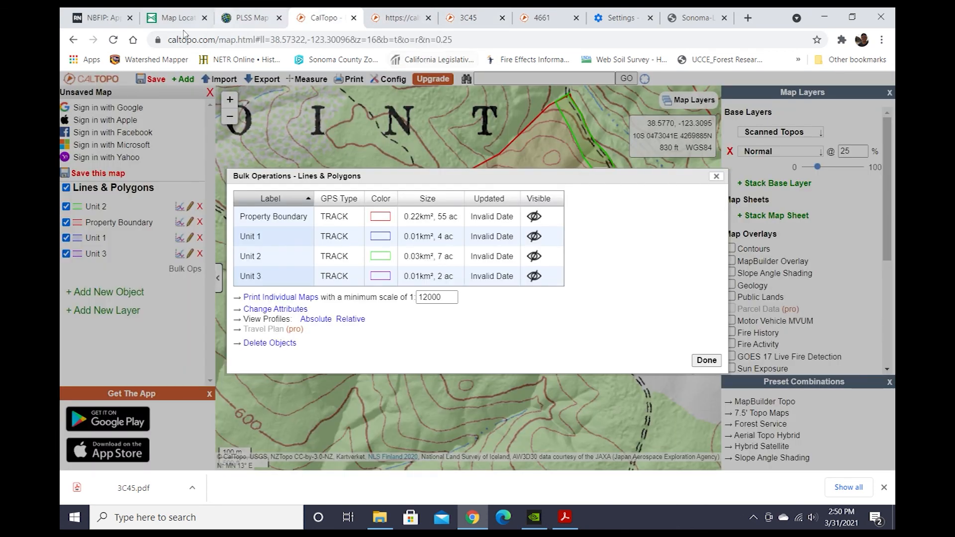
pyautogui.click(100, 18)
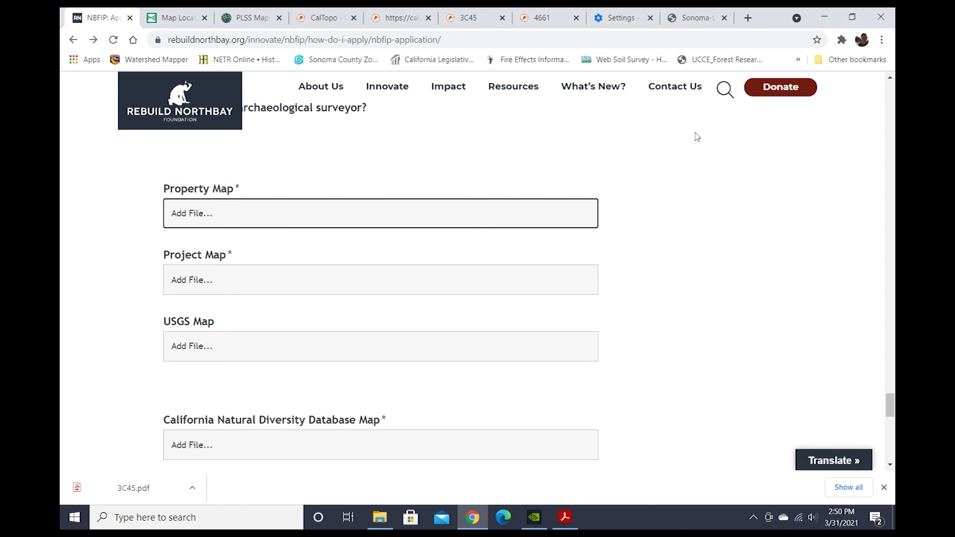
# Upload 3C45.pdf from Downloads as the Property Map.
pyautogui.click(188, 215)
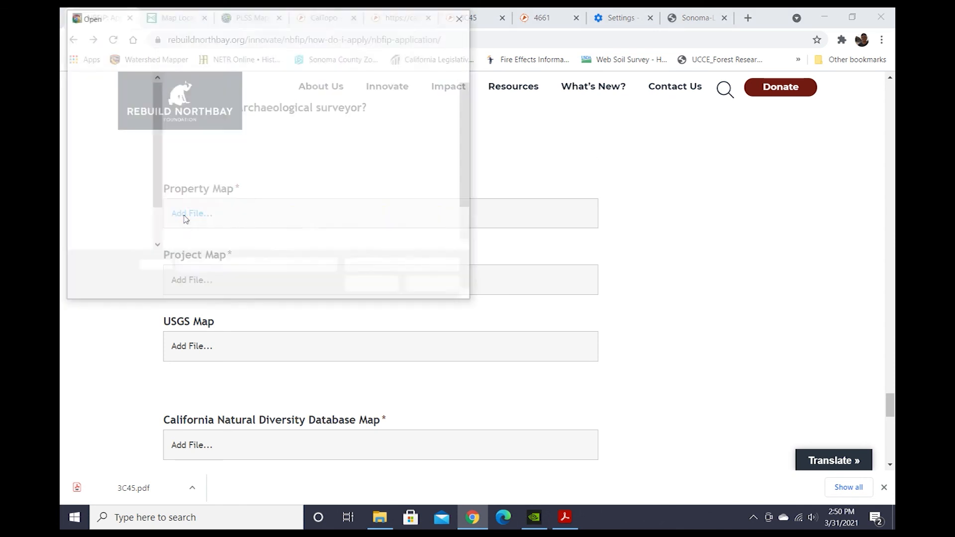
pyautogui.click(115, 118)
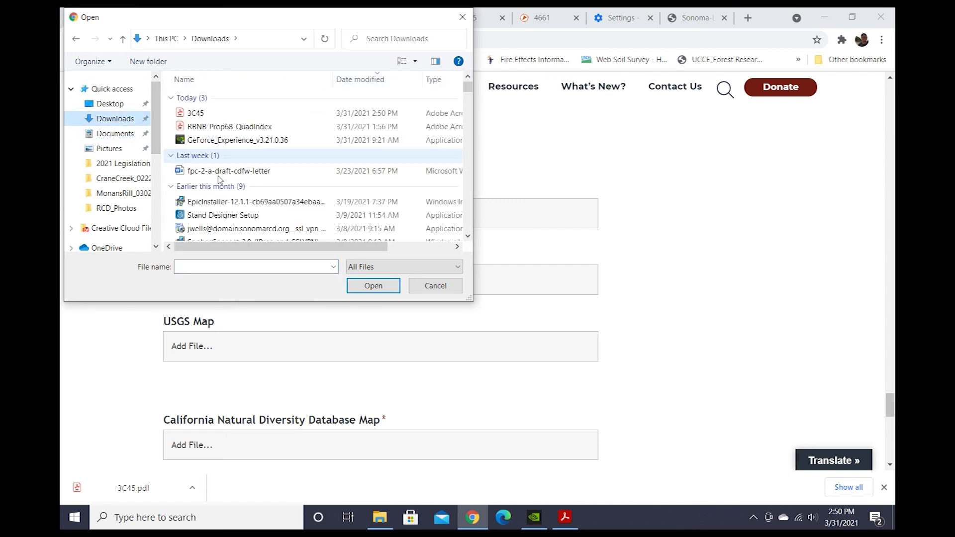
pyautogui.click(209, 114)
pyautogui.click(373, 286)
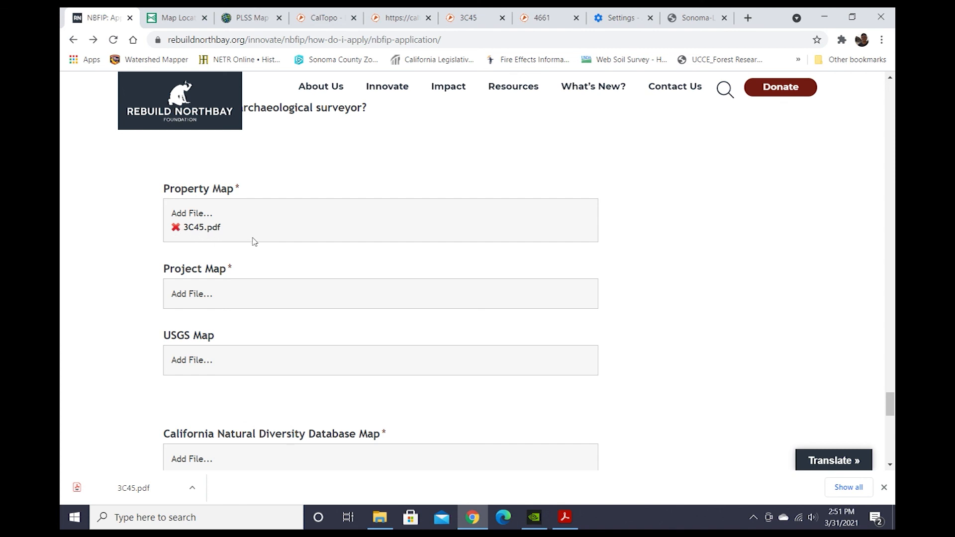
# Upload 3C45.pdf from Downloads as the Project Map.
pyautogui.click(187, 294)
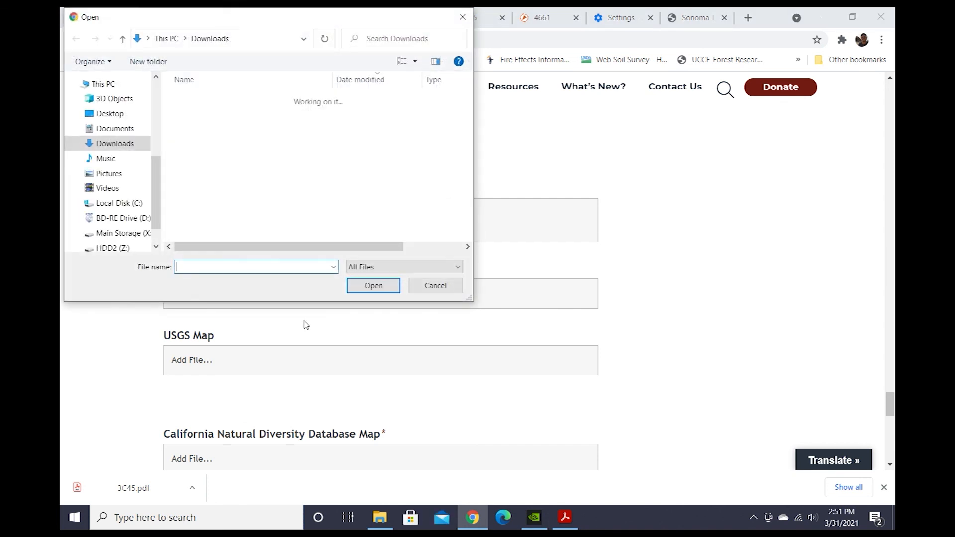
pyautogui.click(196, 114)
pyautogui.click(376, 280)
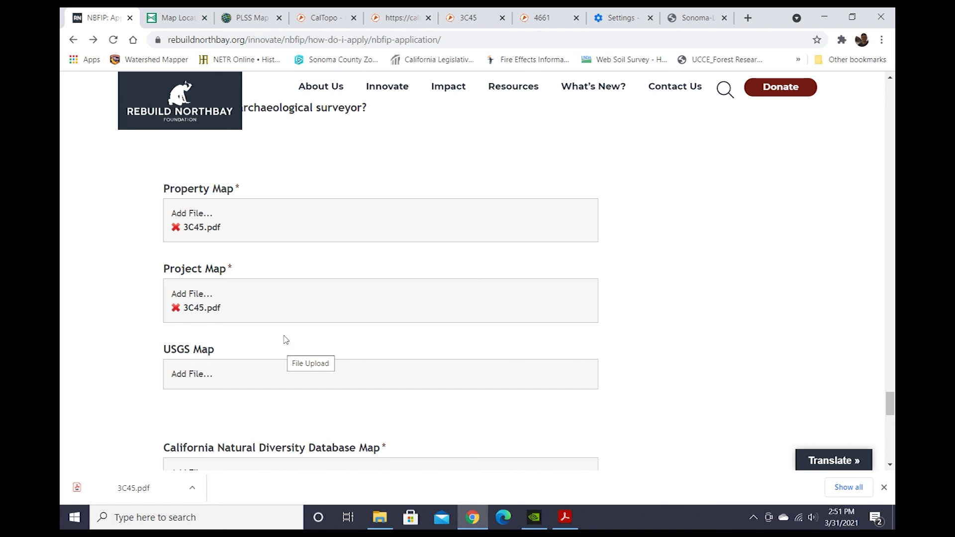
# Upload 3C45.pdf from Downloads as the USGS Map.
pyautogui.scroll(-1, 286, 340)
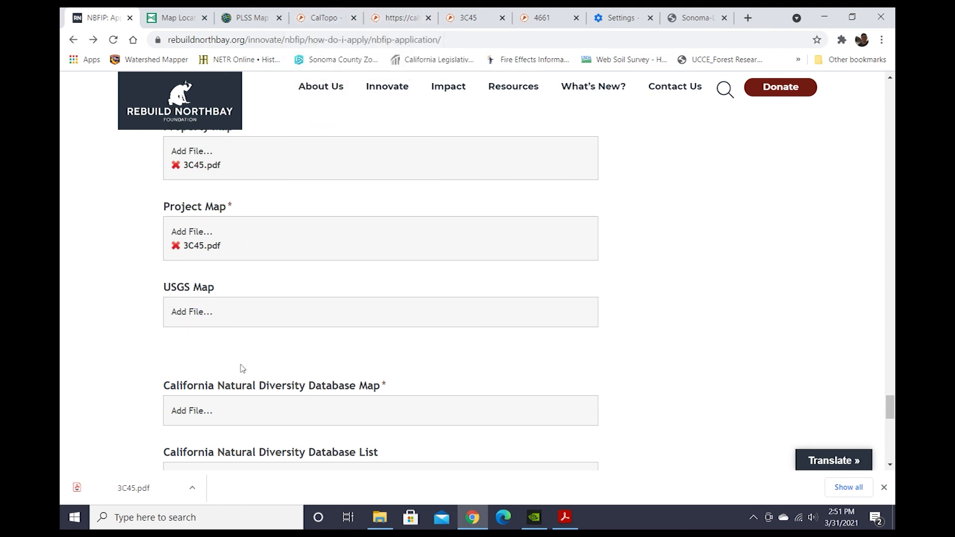
pyautogui.click(196, 312)
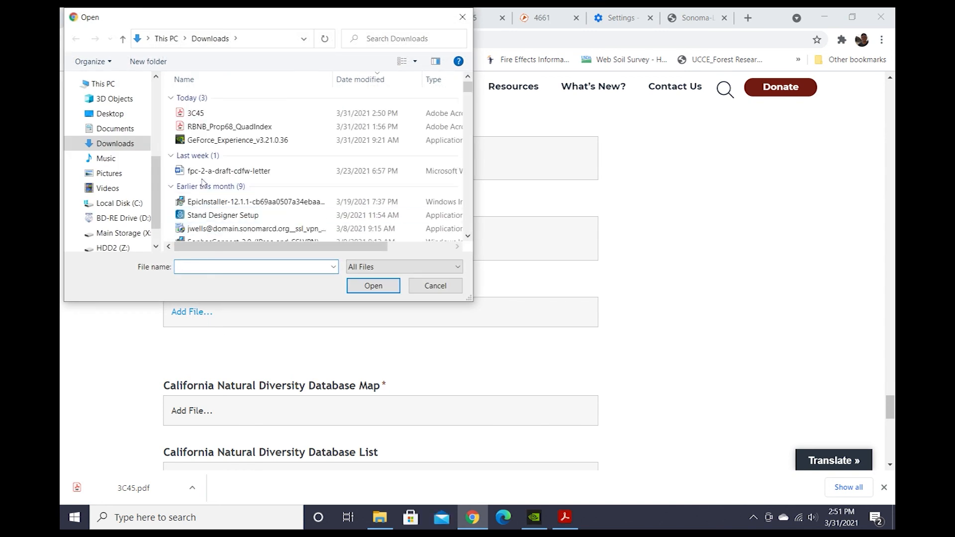
pyautogui.click(204, 112)
pyautogui.click(378, 290)
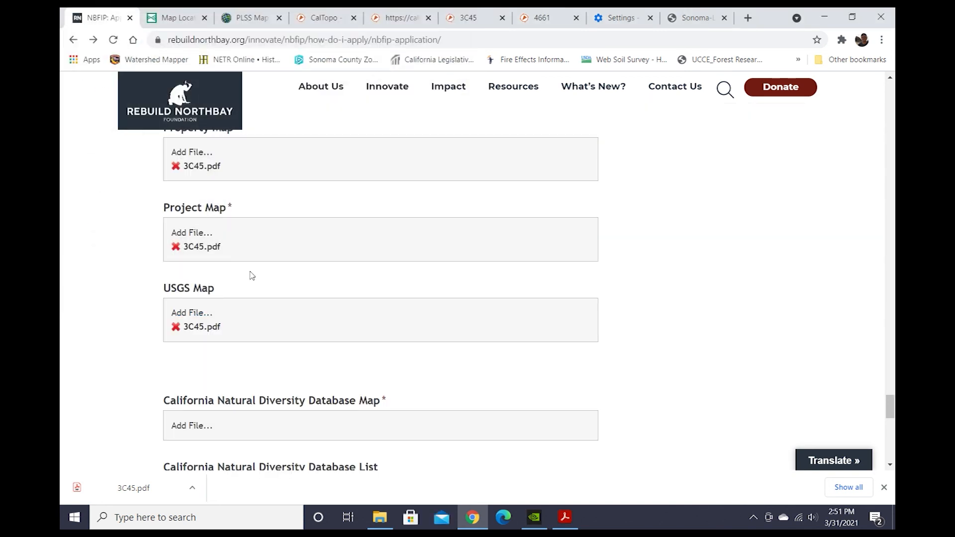
# Review the remaining upload fields down to the end of the form.
pyautogui.scroll(1, 250, 273)
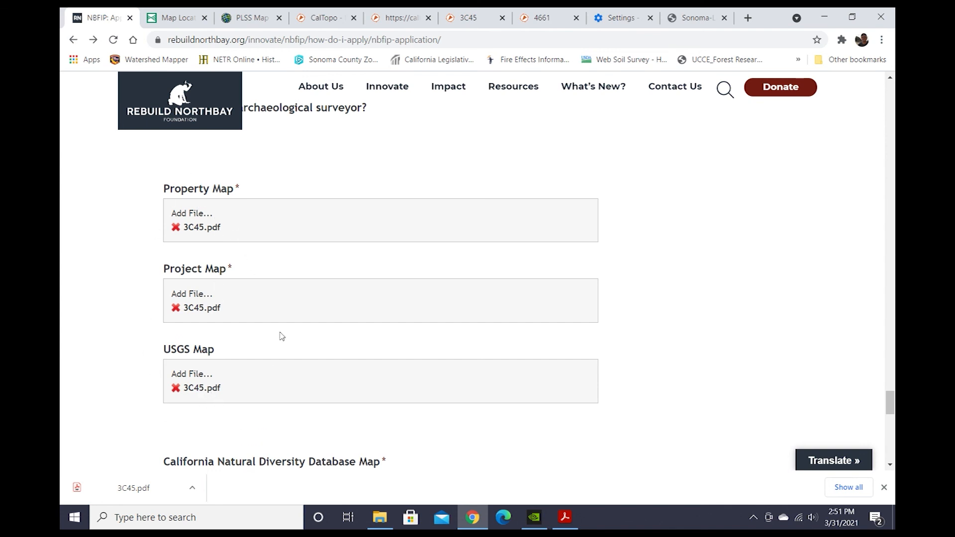
pyautogui.scroll(-2, 380, 404)
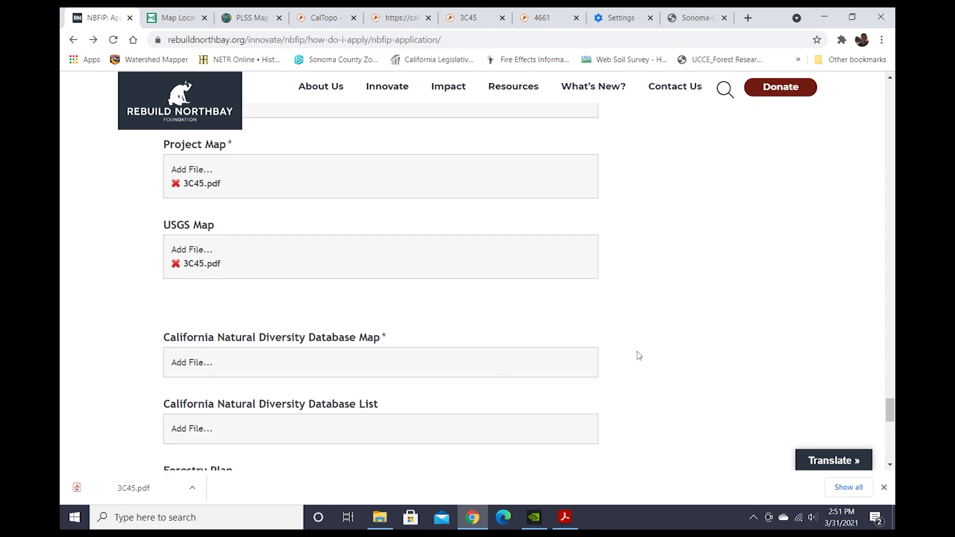
pyautogui.scroll(-3, 264, 293)
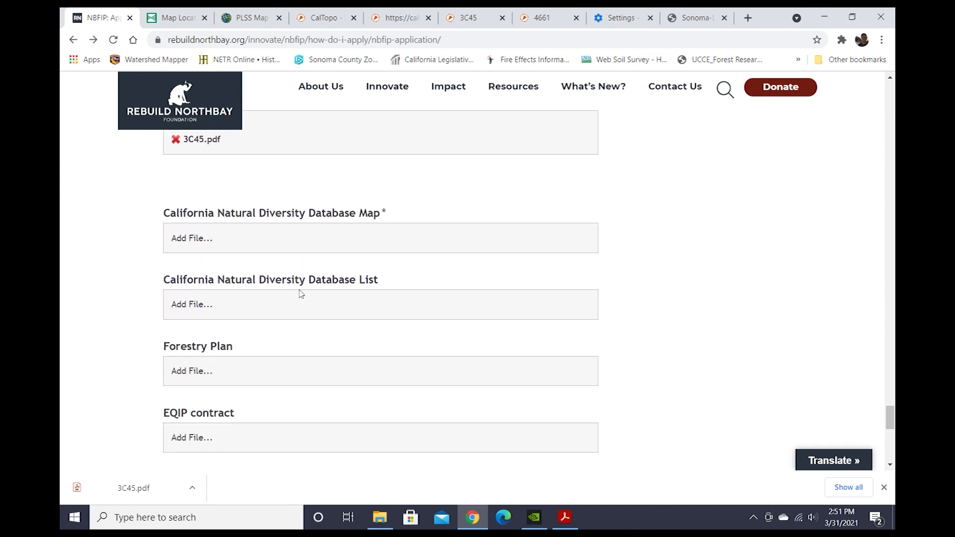
pyautogui.scroll(-1, 300, 294)
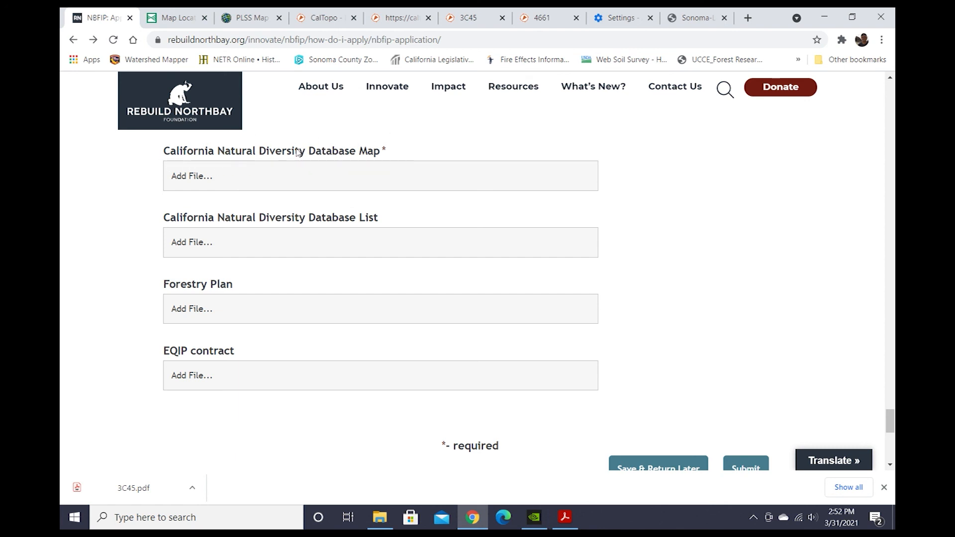
pyautogui.scroll(-1, 390, 152)
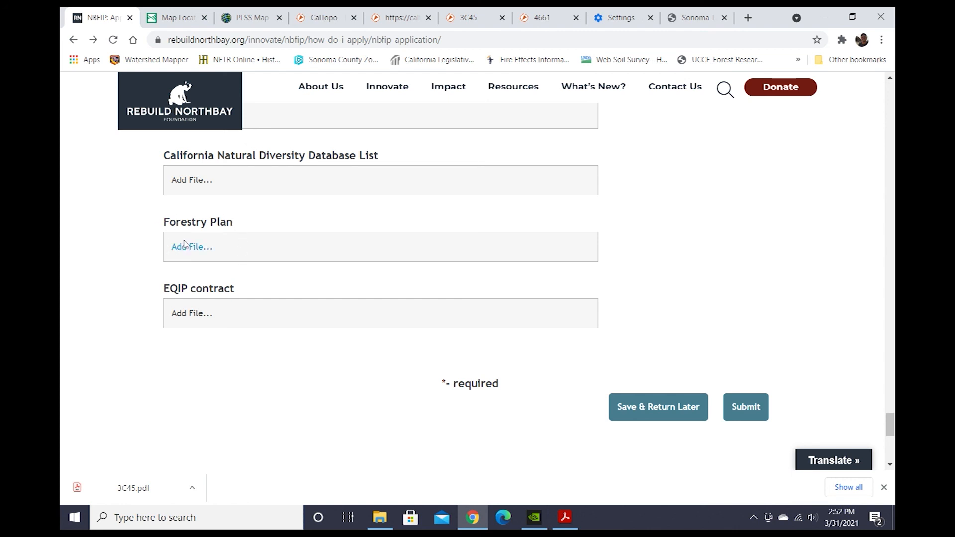
pyautogui.scroll(-1, 231, 279)
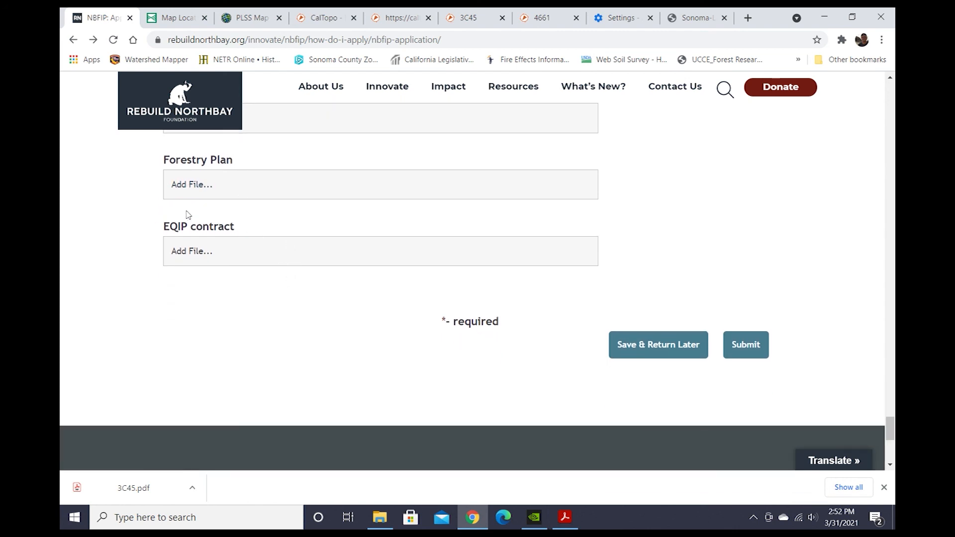